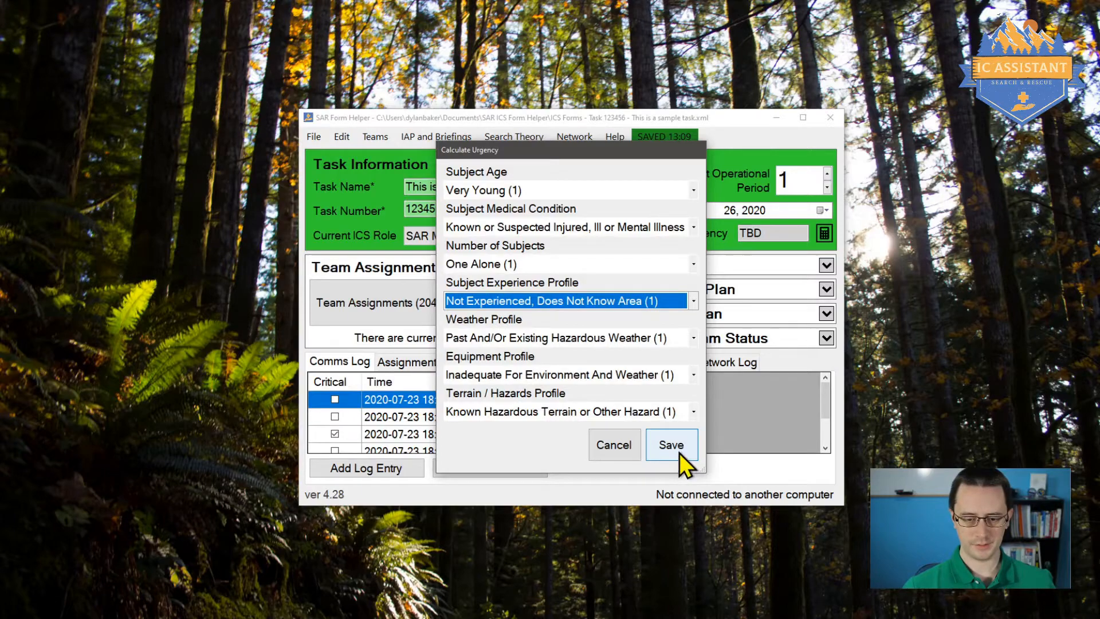
# Step: Save the urgency calculation and open the Incident Objectives (202) form of the Incident Action Plan
pyautogui.click(679, 453)
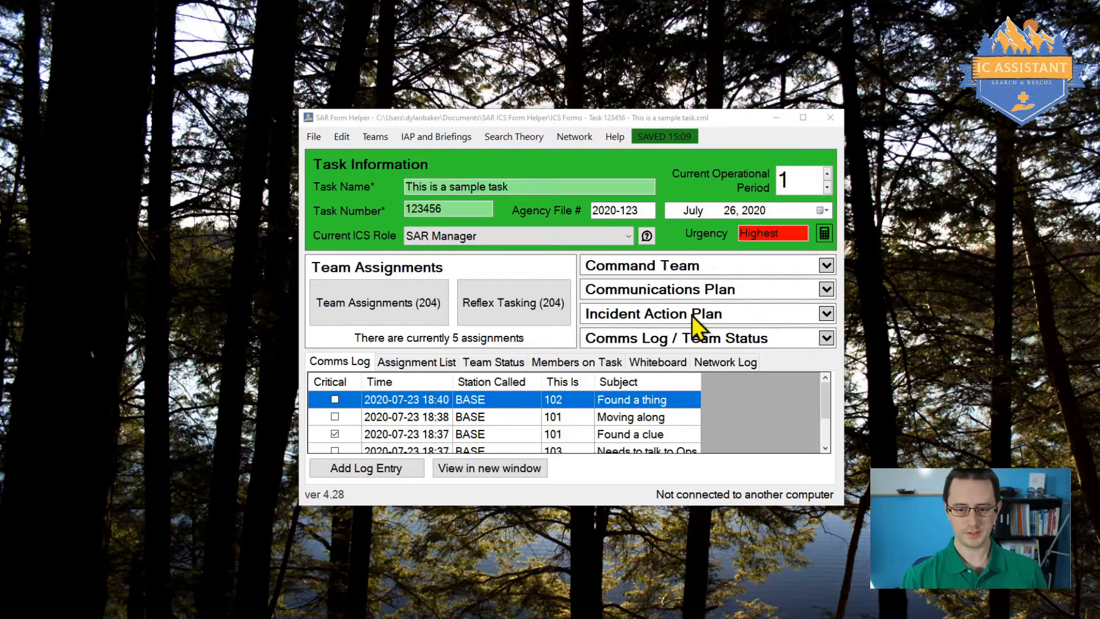
pyautogui.click(825, 315)
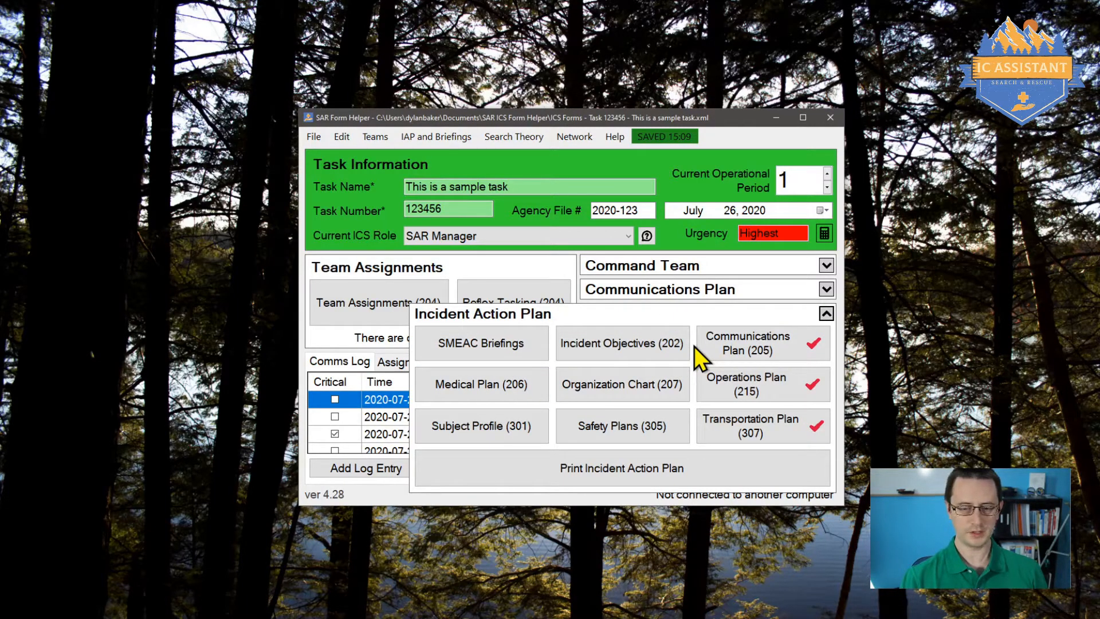
pyautogui.click(651, 346)
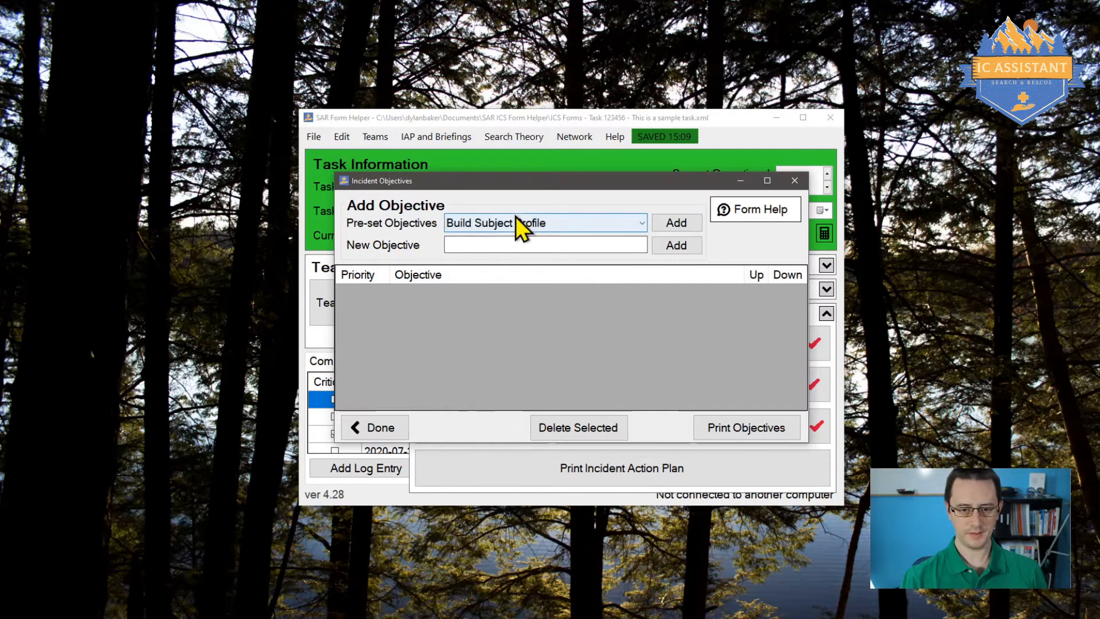
# Step: Add the pre-set objective "Complete Incident Action Plan" to the incident objectives list
pyautogui.click(547, 223)
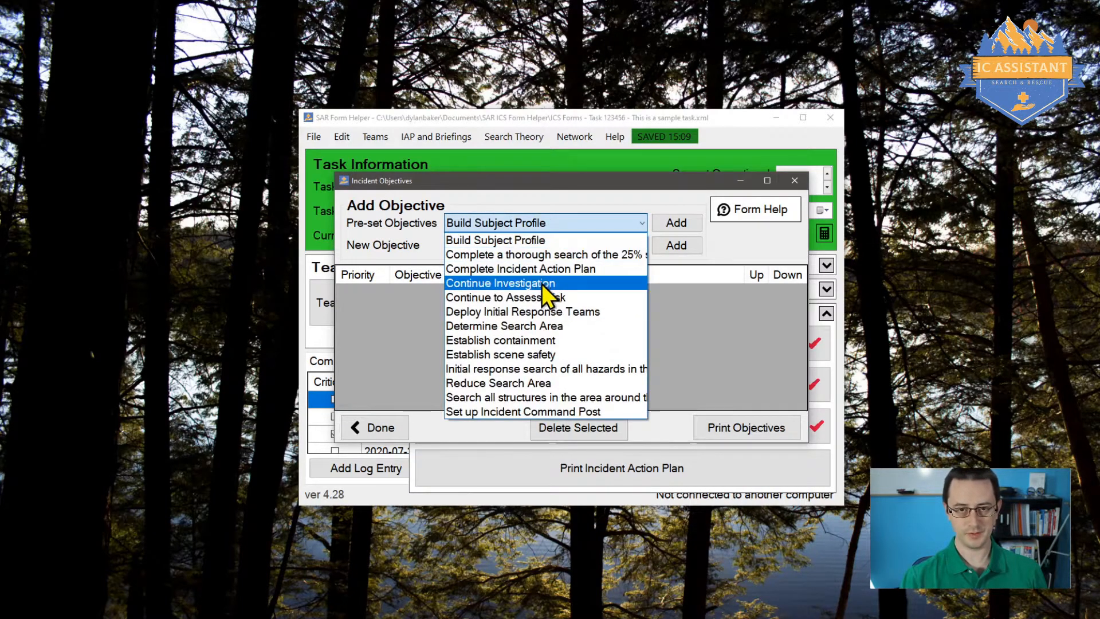
pyautogui.click(569, 217)
pyautogui.click(560, 247)
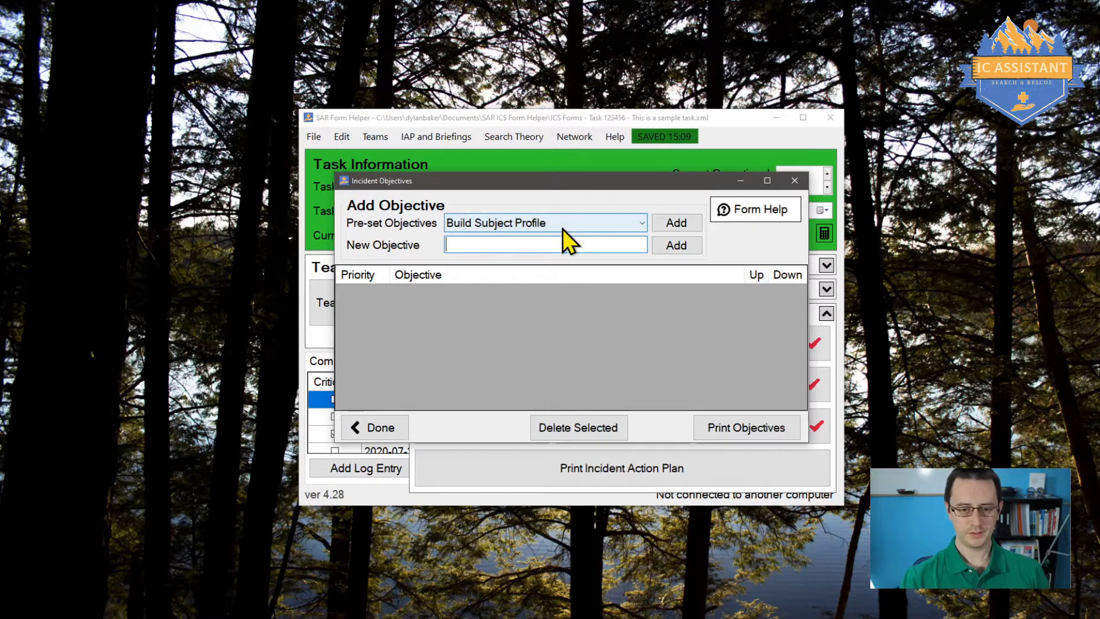
pyautogui.click(563, 229)
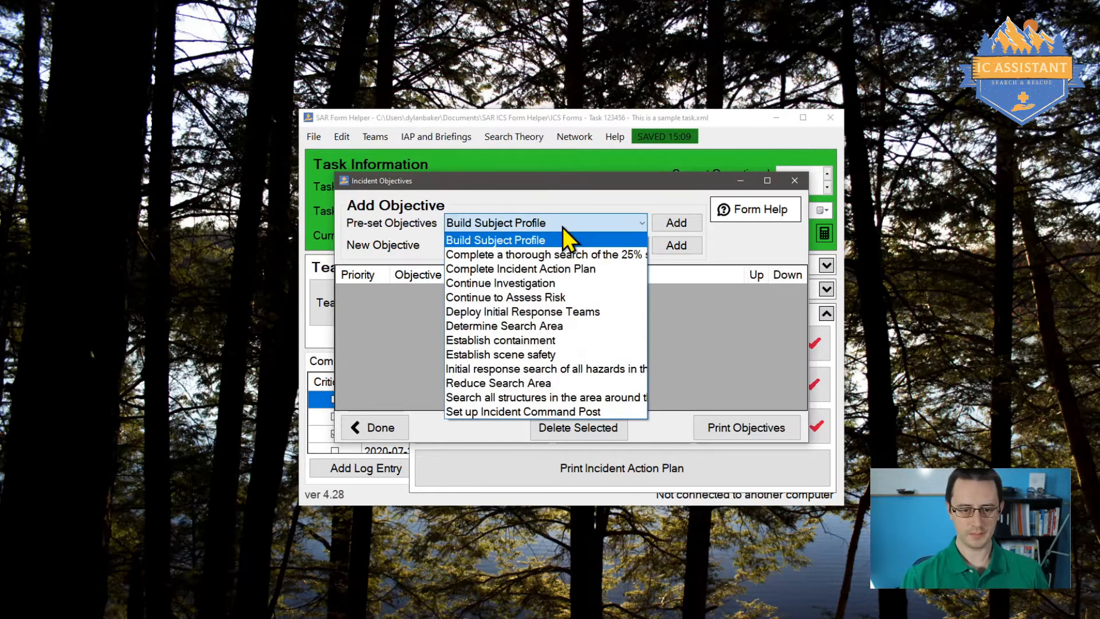
pyautogui.click(600, 269)
pyautogui.click(678, 223)
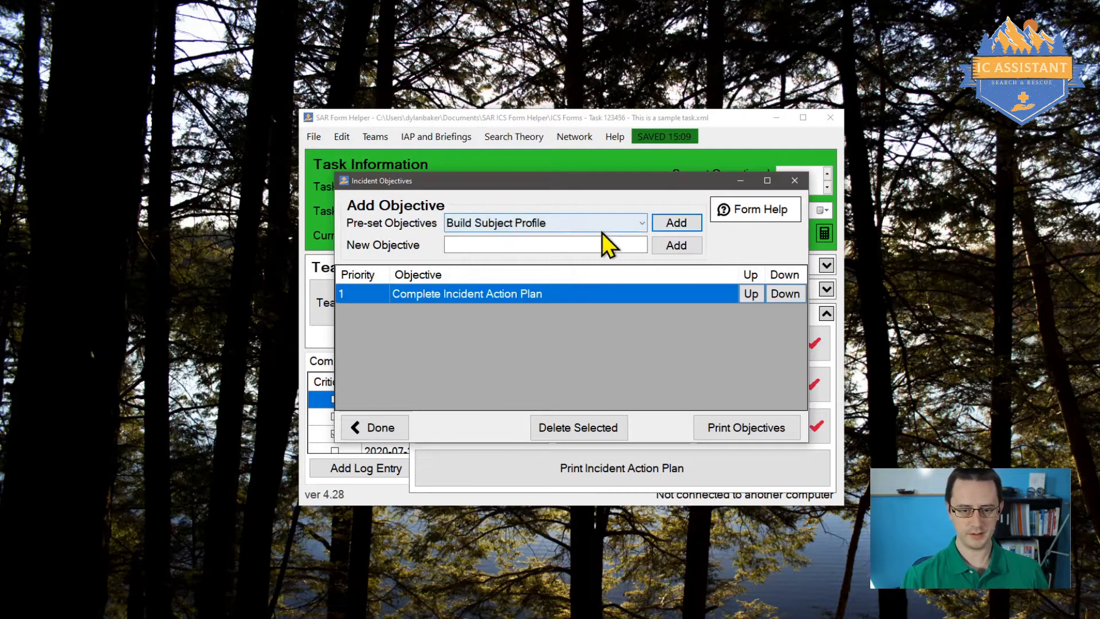
# Step: Add the pre-set objectives "Determine Search Area" and "Complete a thorough search of the 25% statistical area around the IPP"
pyautogui.click(602, 228)
pyautogui.click(585, 327)
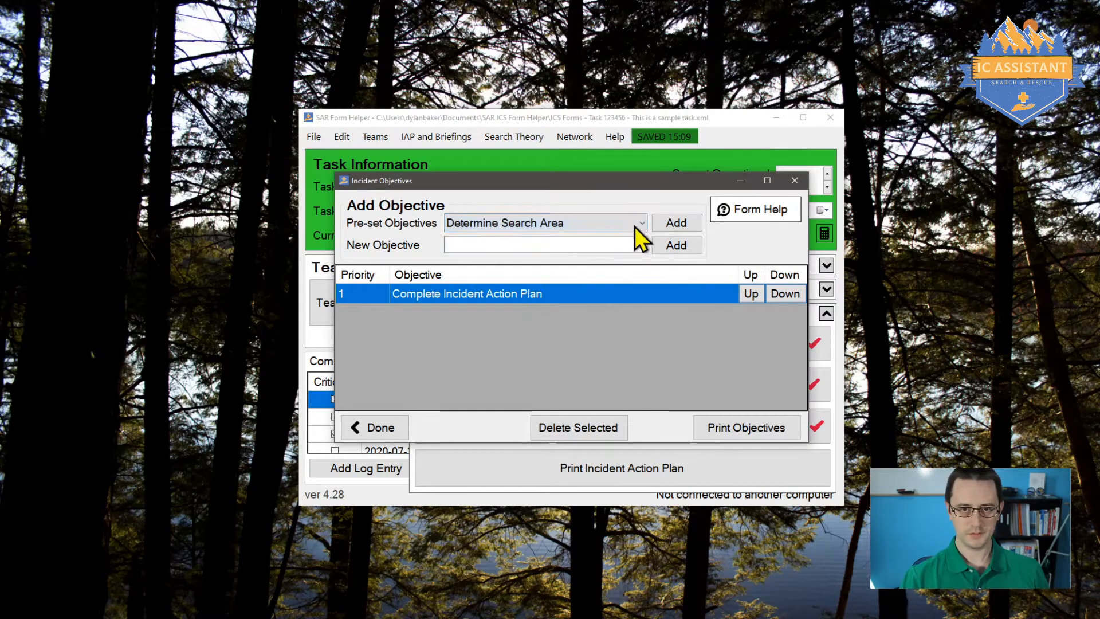
pyautogui.click(676, 222)
pyautogui.click(607, 223)
pyautogui.click(602, 270)
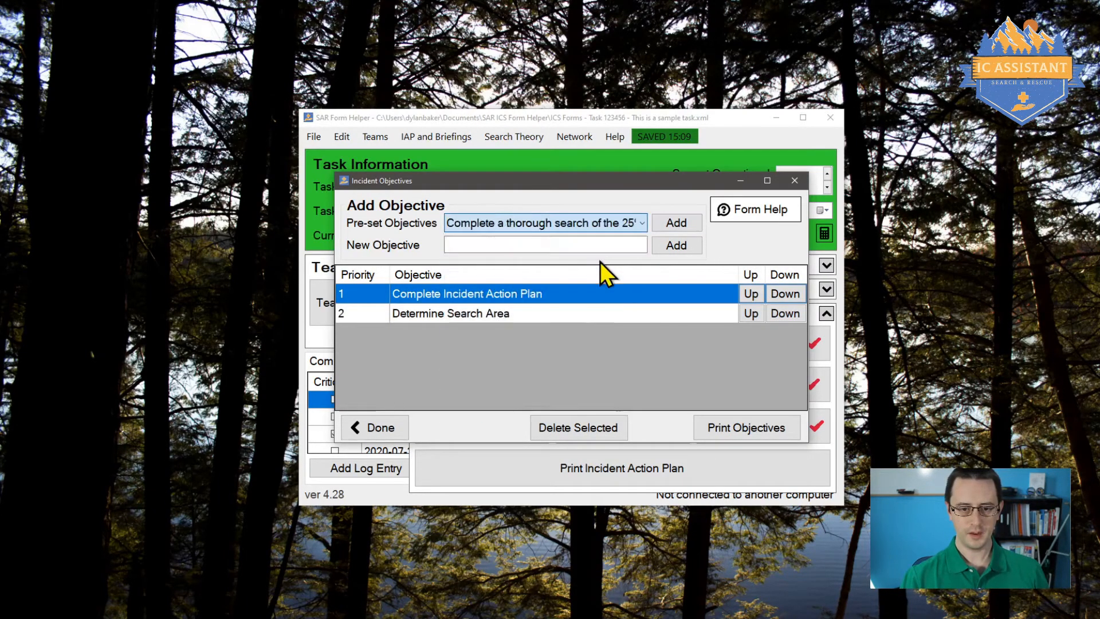
pyautogui.click(676, 222)
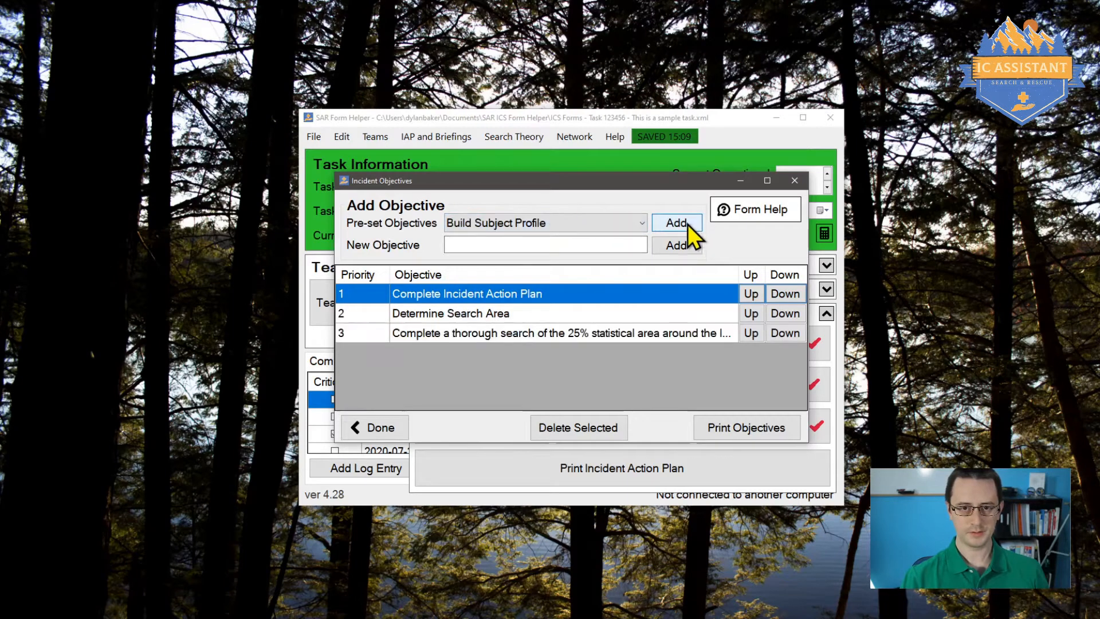
# Step: Add a new custom objective reading "Deploy the k9 team"
pyautogui.click(620, 243)
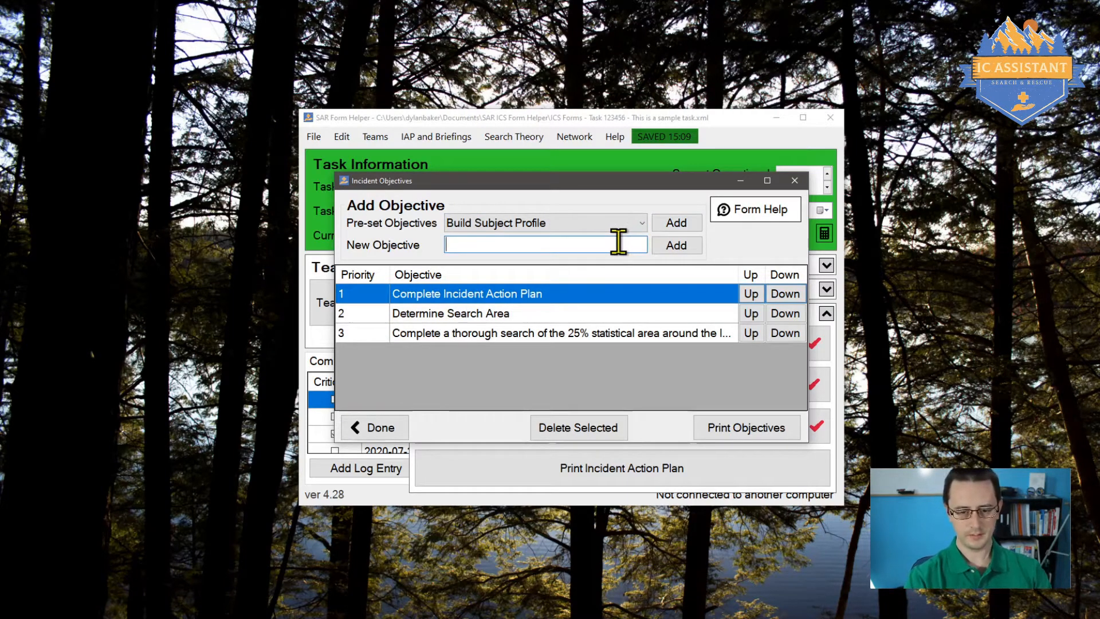
pyautogui.write('Dep')
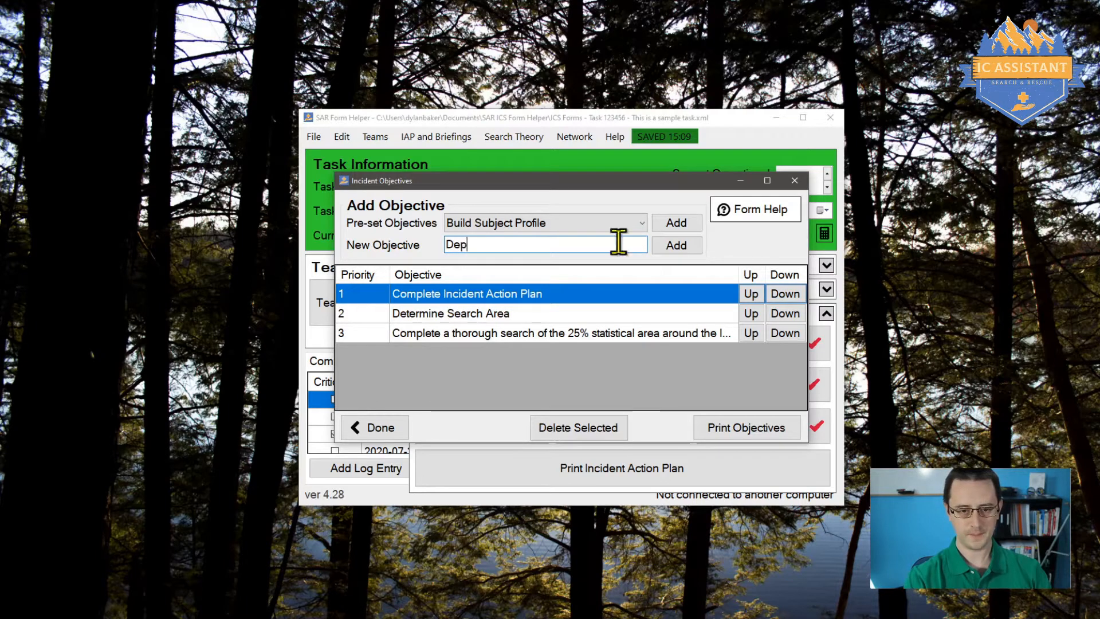
pyautogui.write('loy the k9 ')
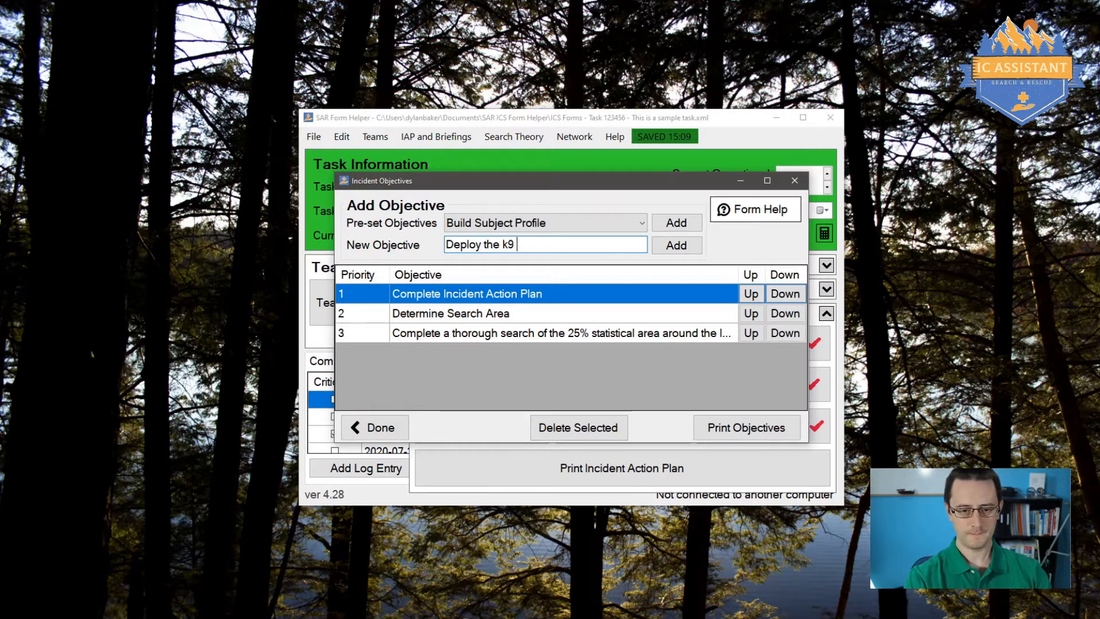
pyautogui.write('team')
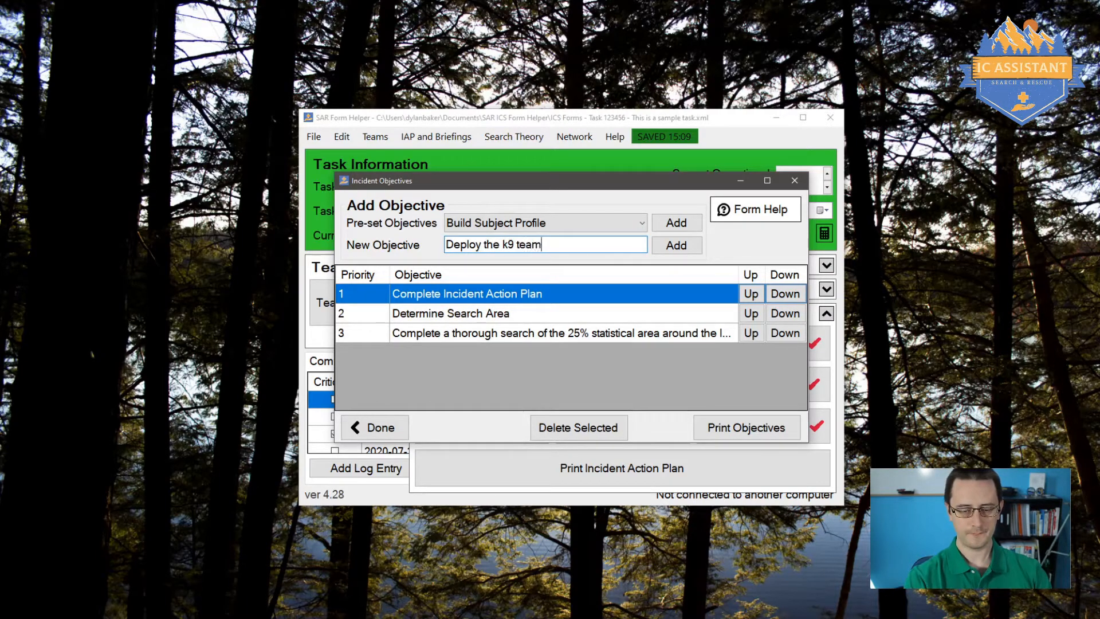
pyautogui.click(686, 249)
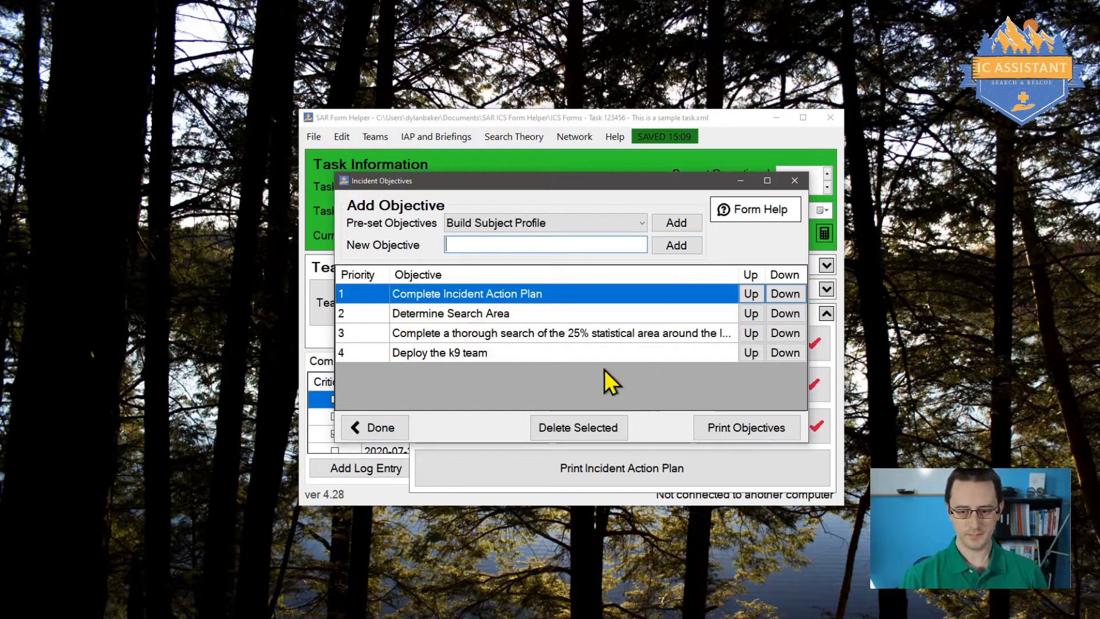
# Step: Reword the search area objective as "Determine Search Area quickly" and raise "Deploy the k9 team" to priority 2
pyautogui.doubleClick(521, 312)
pyautogui.click(572, 313)
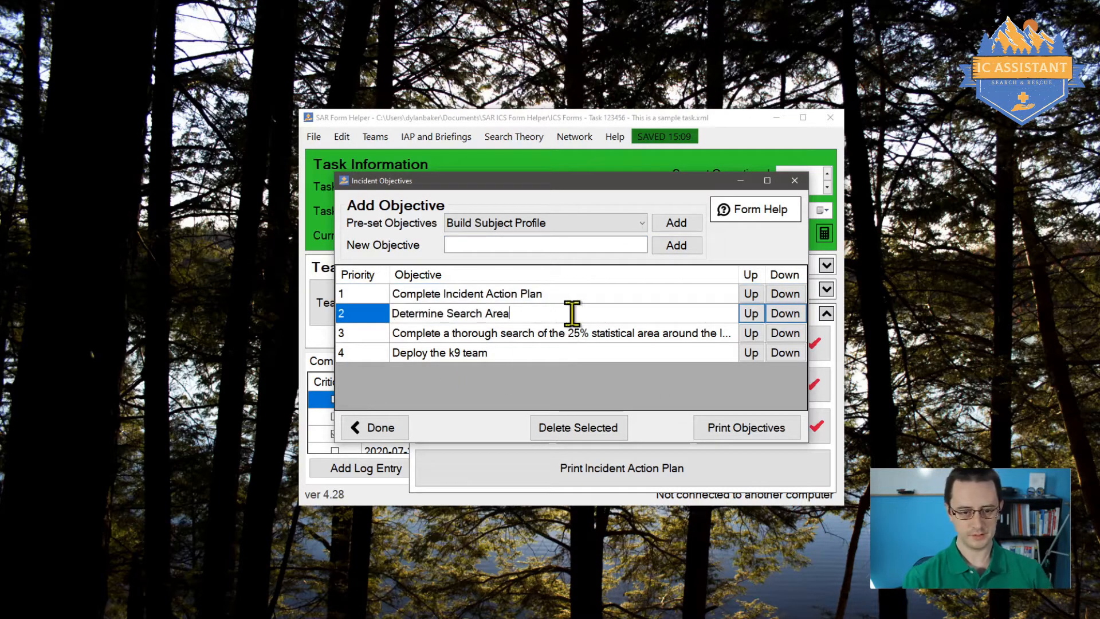
pyautogui.write('quickly')
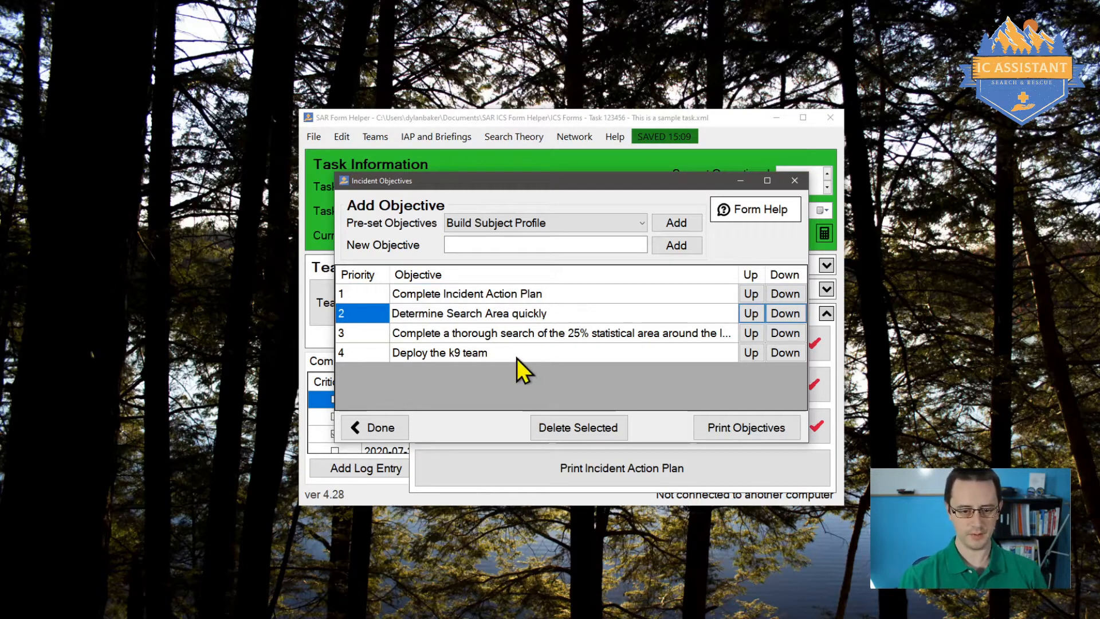
pyautogui.click(750, 353)
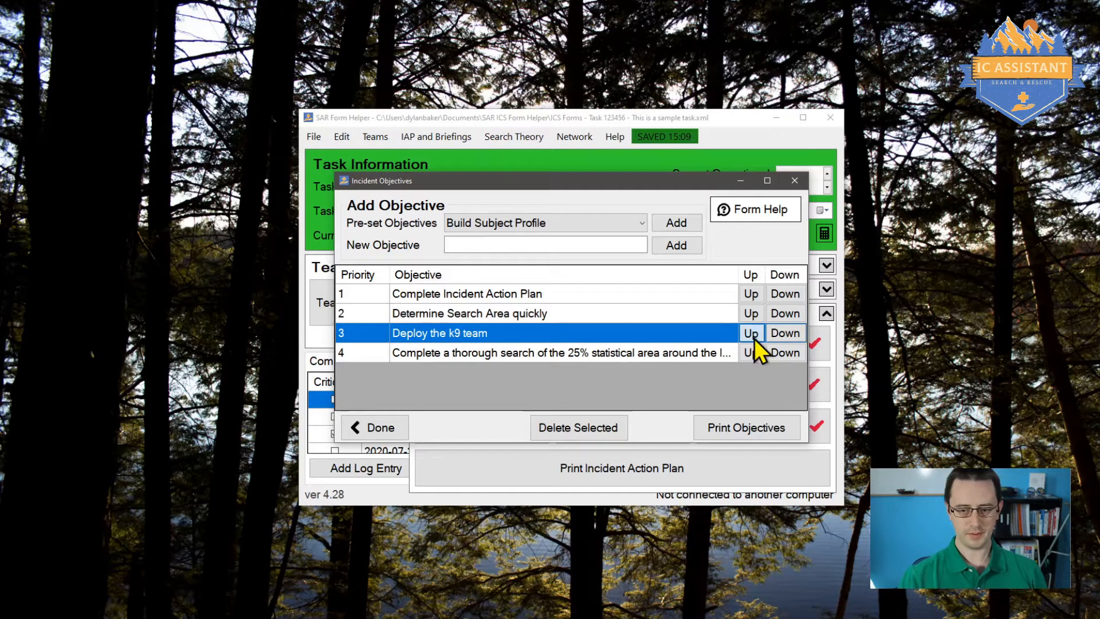
pyautogui.click(752, 336)
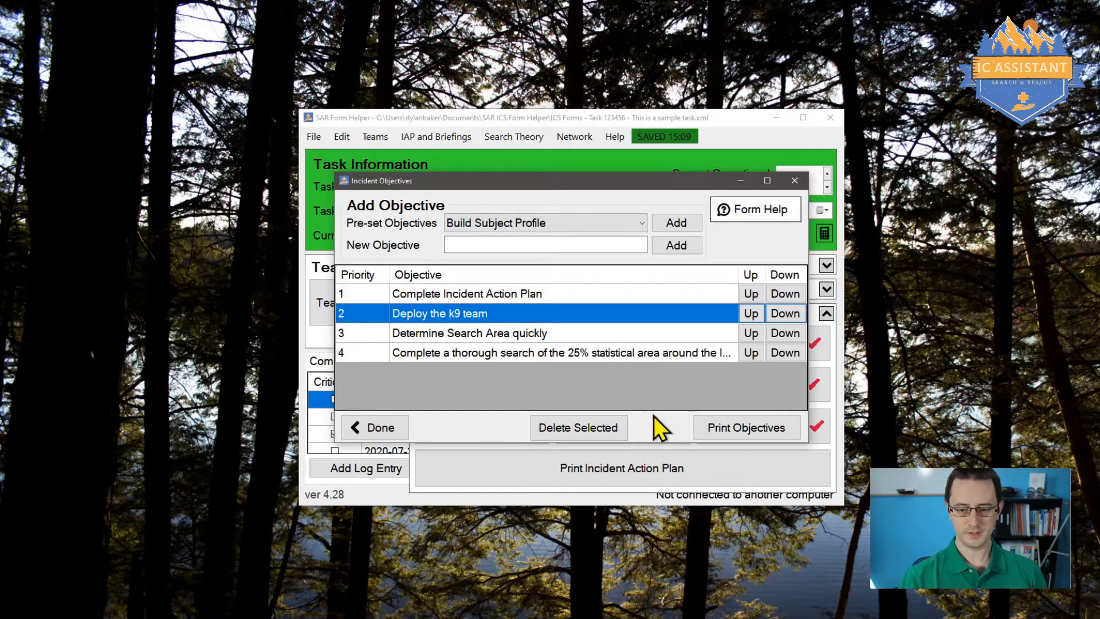
# Step: Generate the printable ICS 202 objectives form and review its pages, closing the Incident Objectives form when done
pyautogui.click(744, 434)
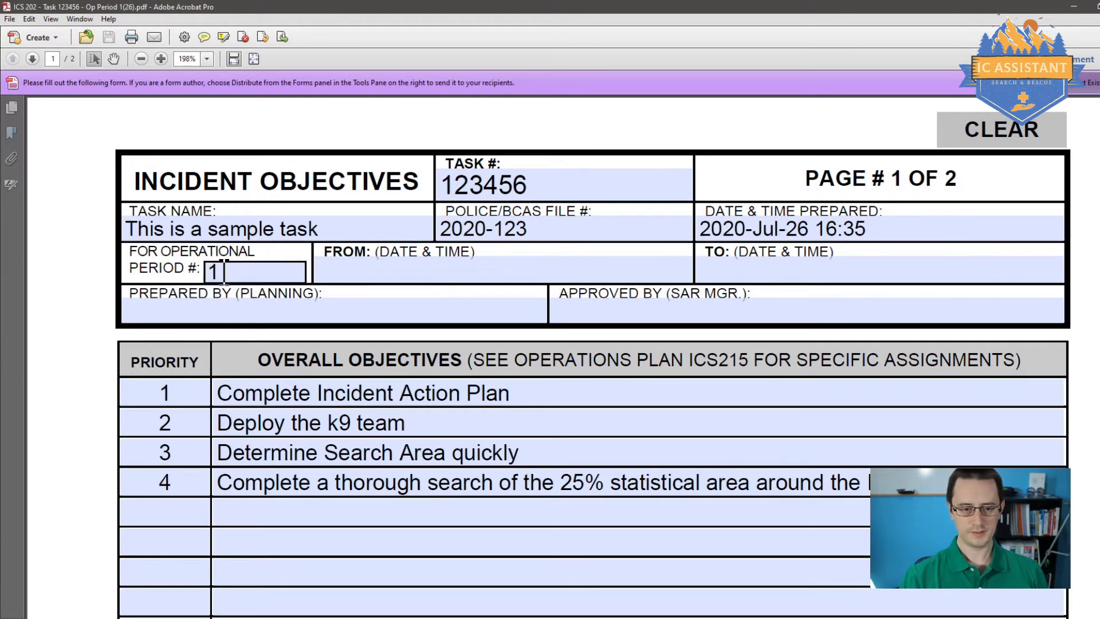
pyautogui.scroll(-15, 494, 567)
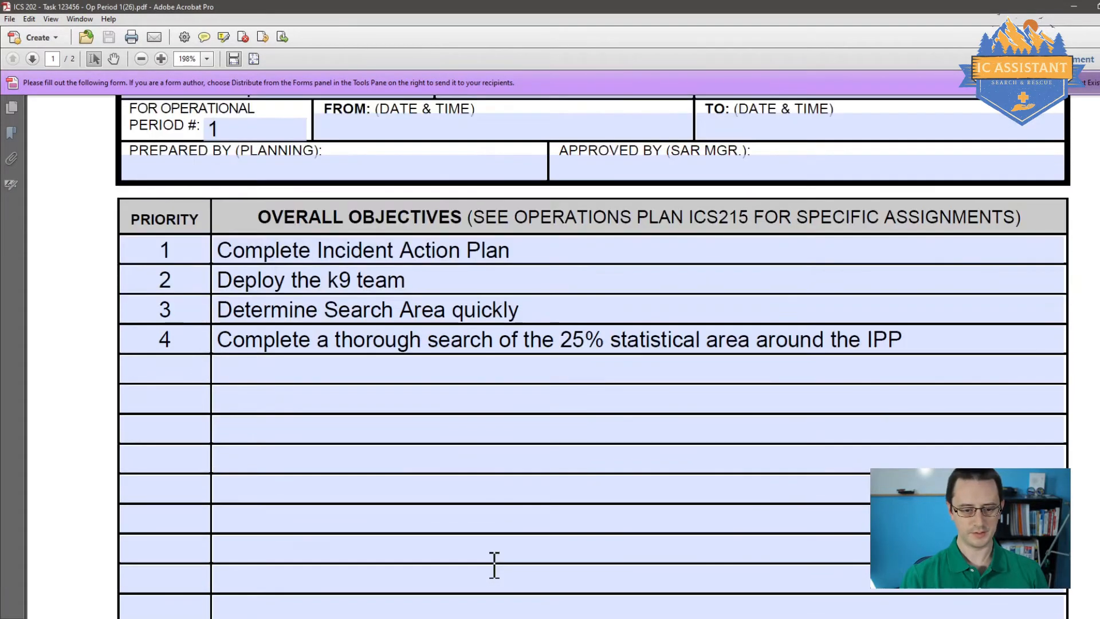
pyautogui.scroll(-13, 494, 569)
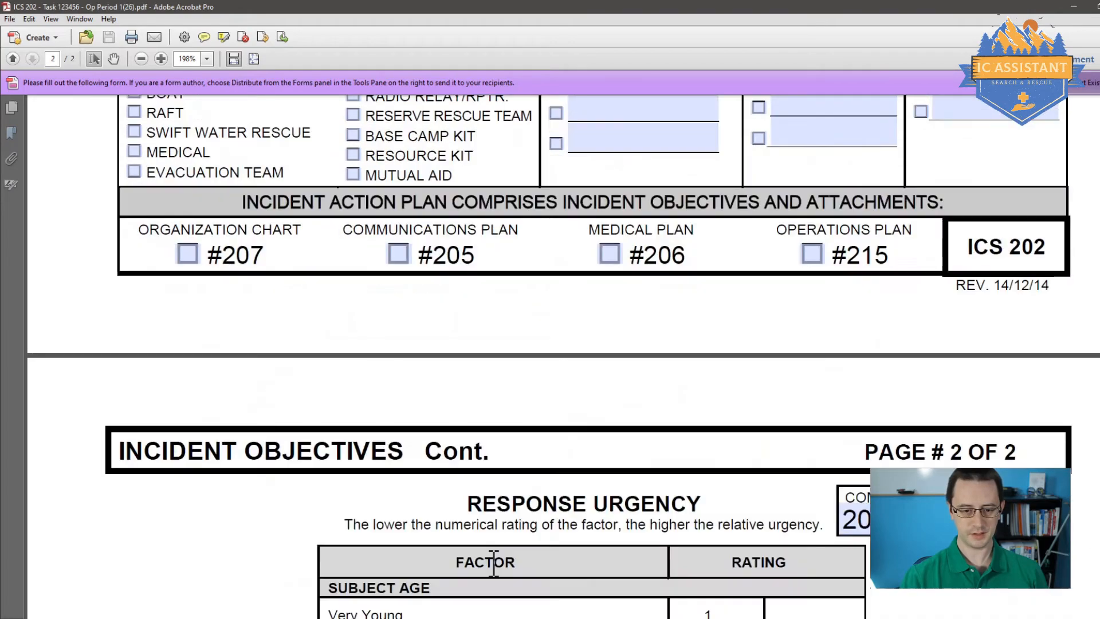
pyautogui.scroll(-6, 494, 568)
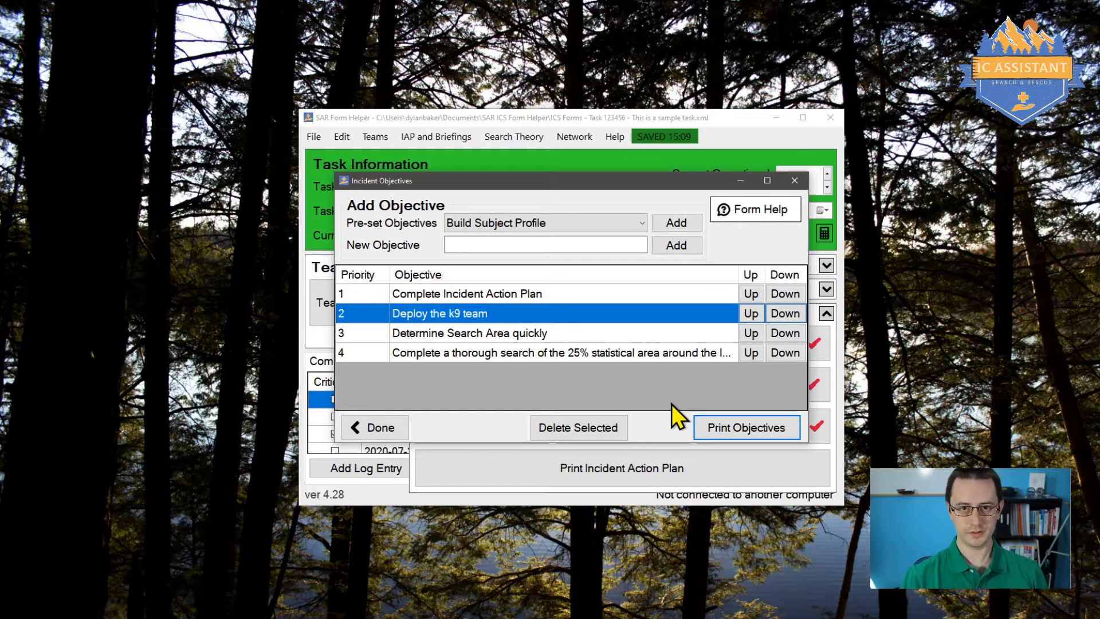
pyautogui.click(795, 181)
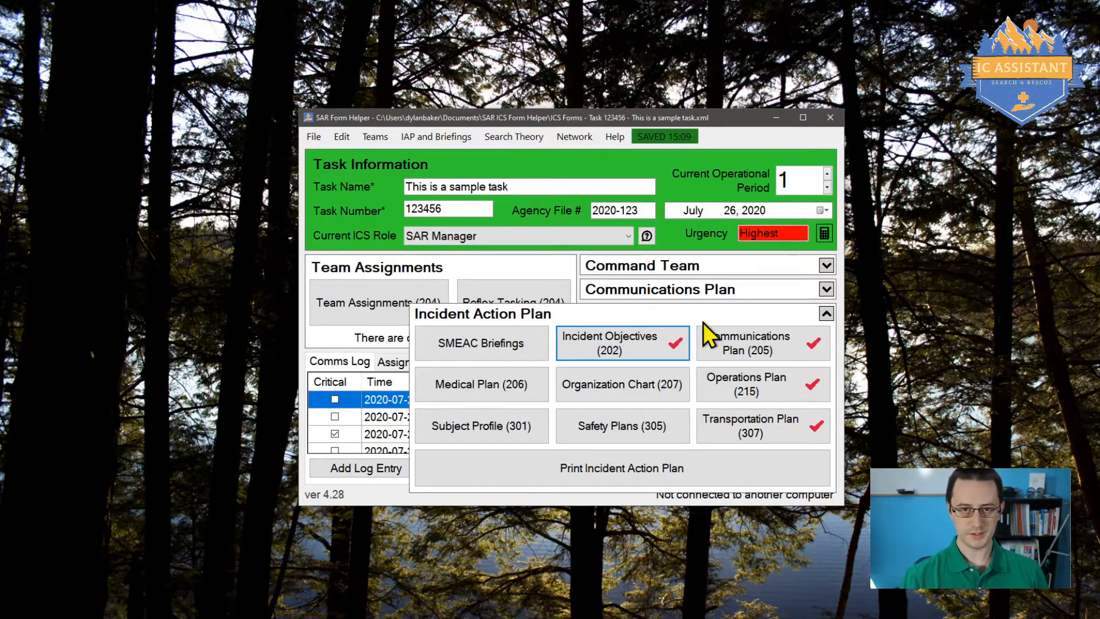
# Step: In the Communications Plan (205), assign RAD1 (Radio) to Operations, RAD2 (Radio) to Support Net and REP-A (Repeater) to Repeater
pyautogui.click(782, 352)
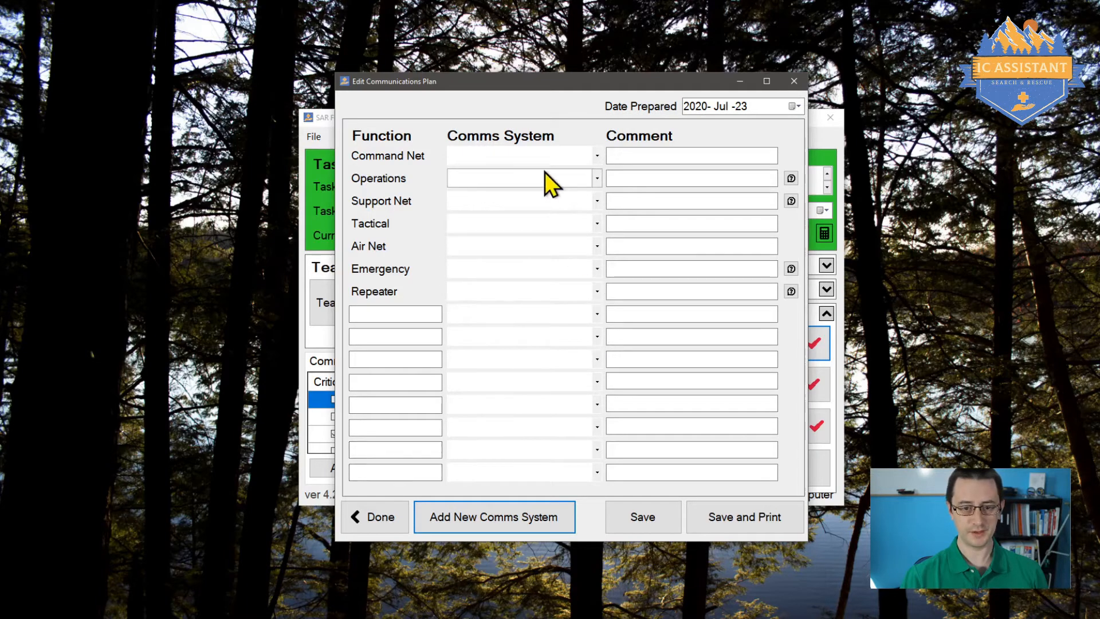
pyautogui.click(507, 176)
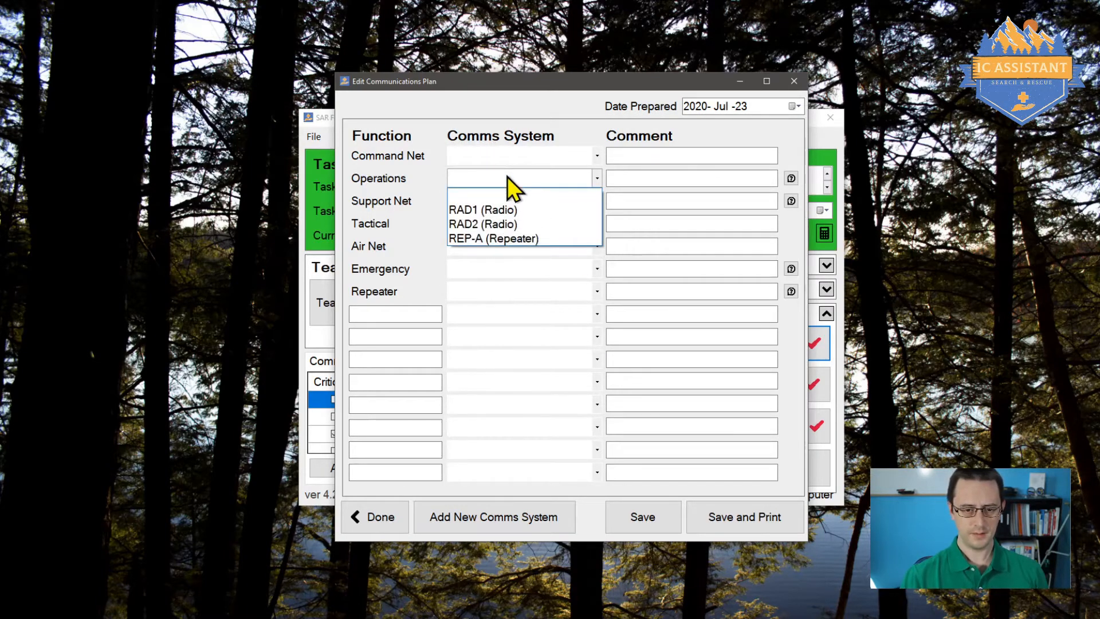
pyautogui.click(525, 209)
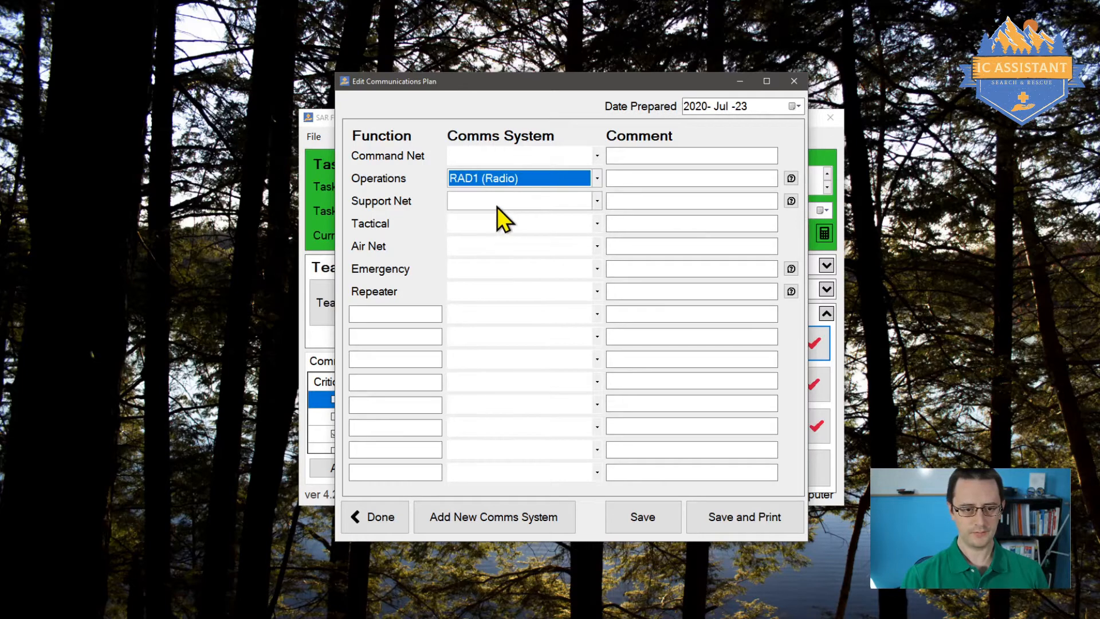
pyautogui.click(497, 207)
pyautogui.click(514, 245)
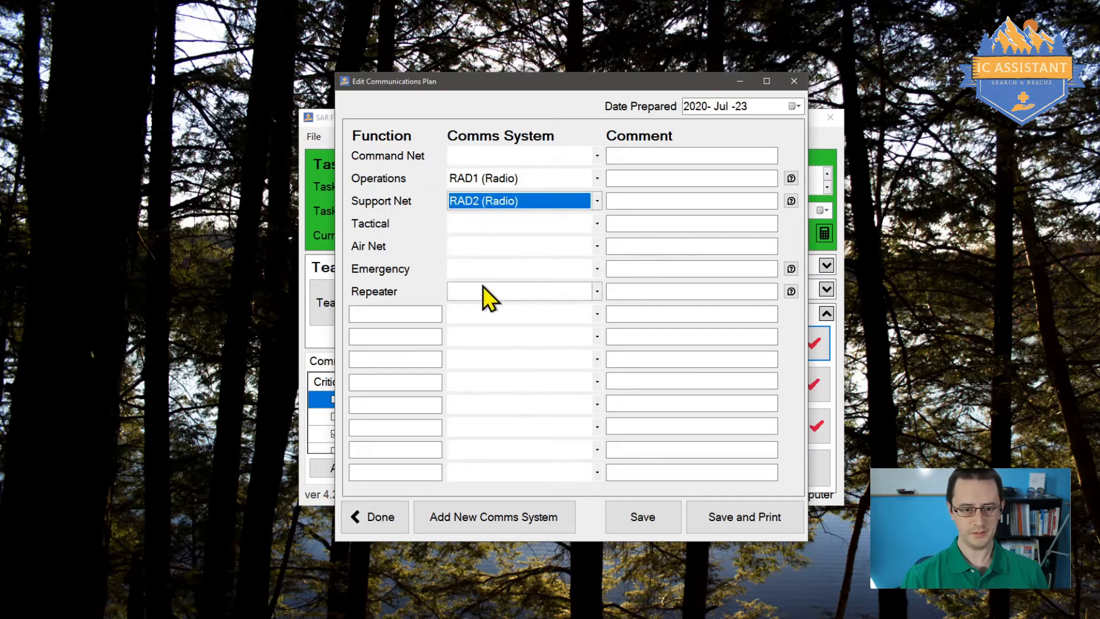
pyautogui.click(483, 289)
pyautogui.click(488, 353)
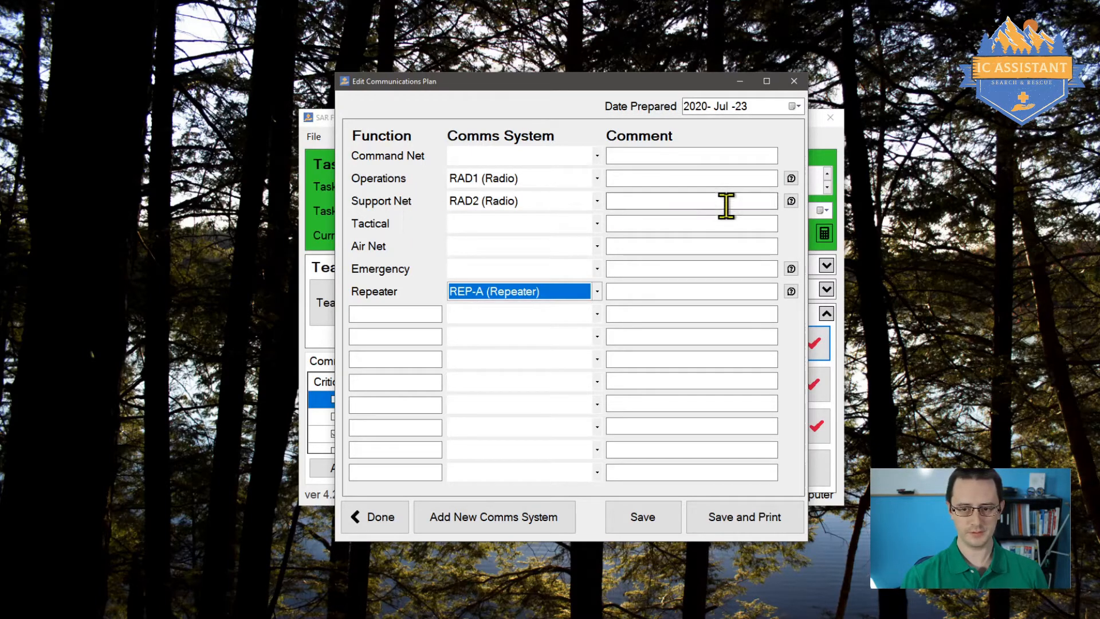
pyautogui.moveTo(792, 204)
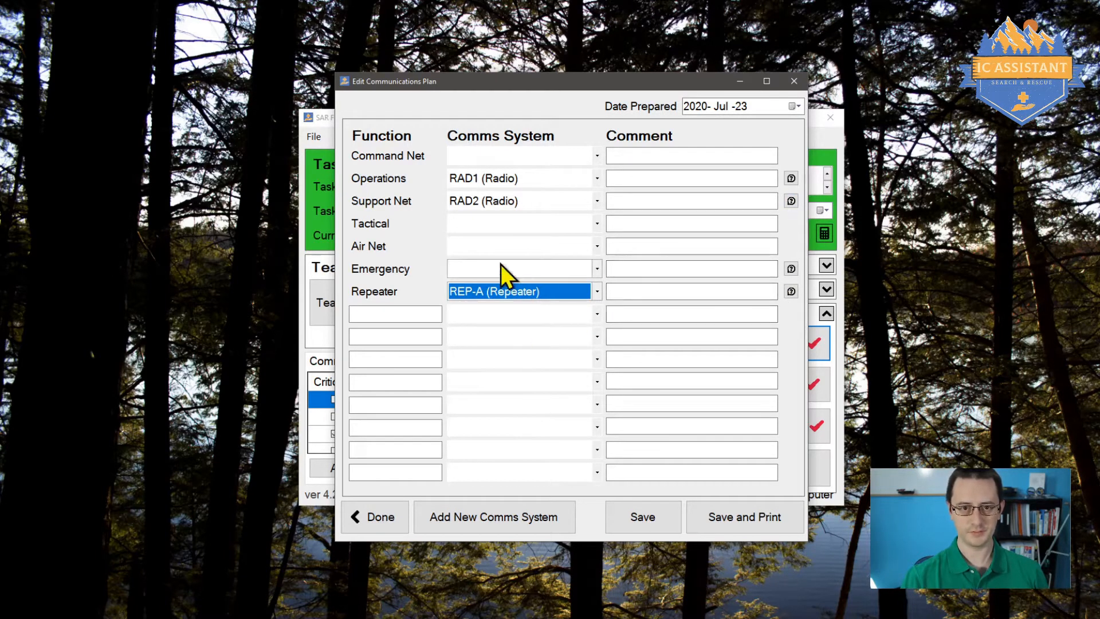
pyautogui.moveTo(791, 293)
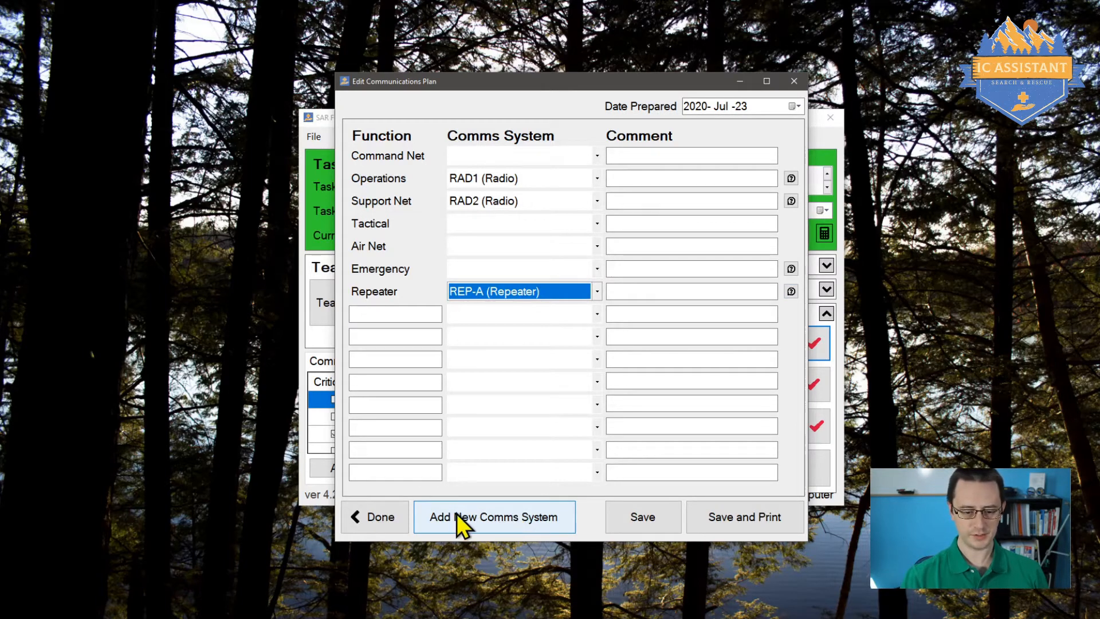
pyautogui.click(490, 514)
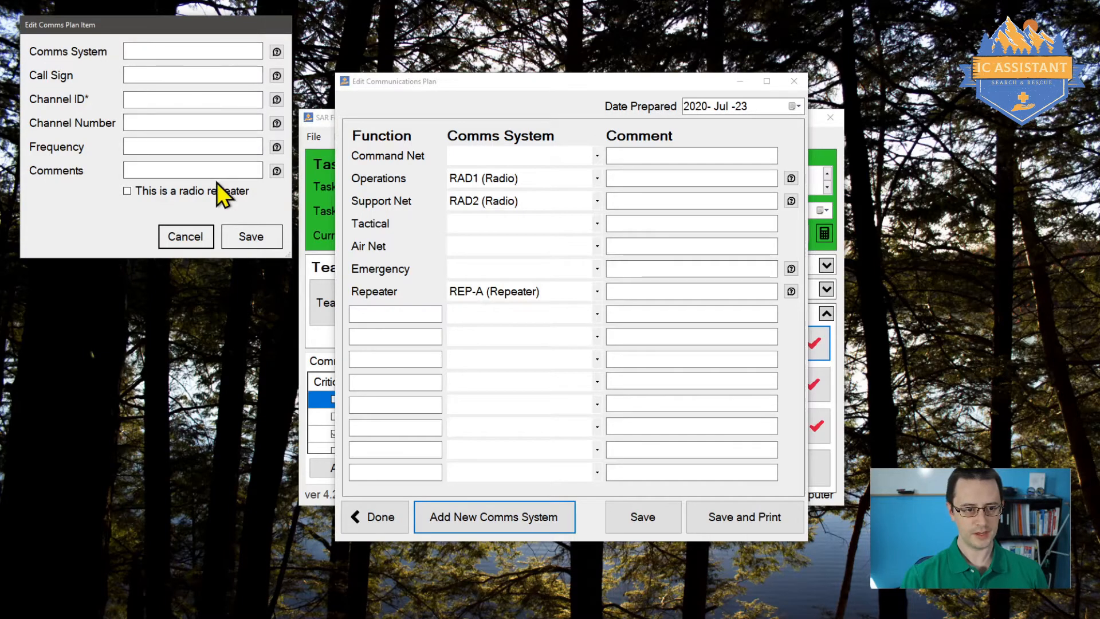
pyautogui.click(207, 243)
pyautogui.click(490, 269)
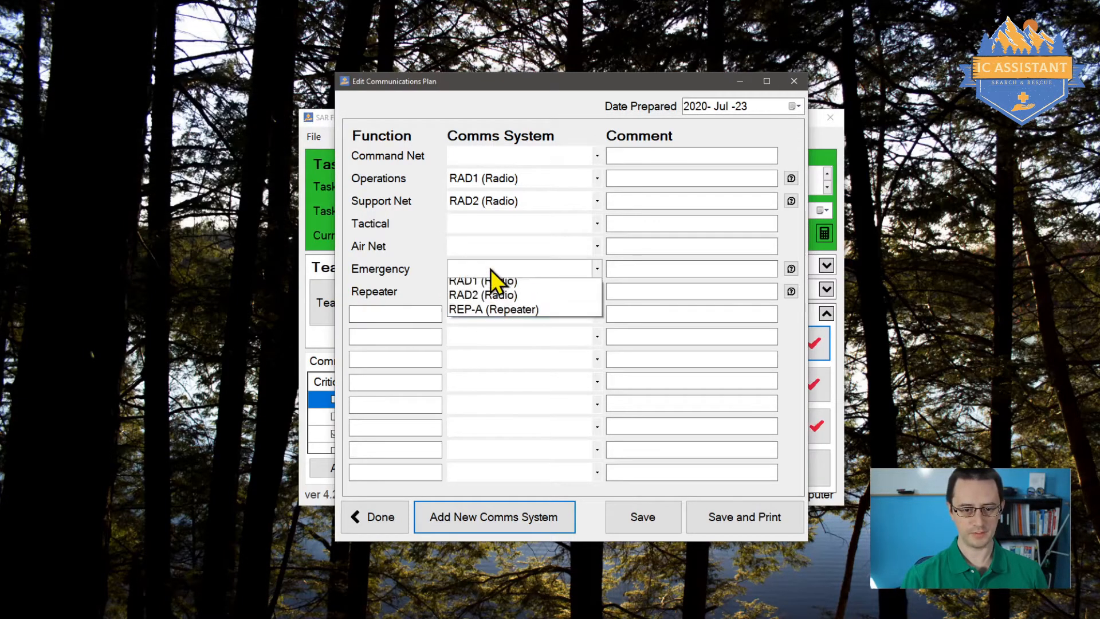
pyautogui.click(490, 269)
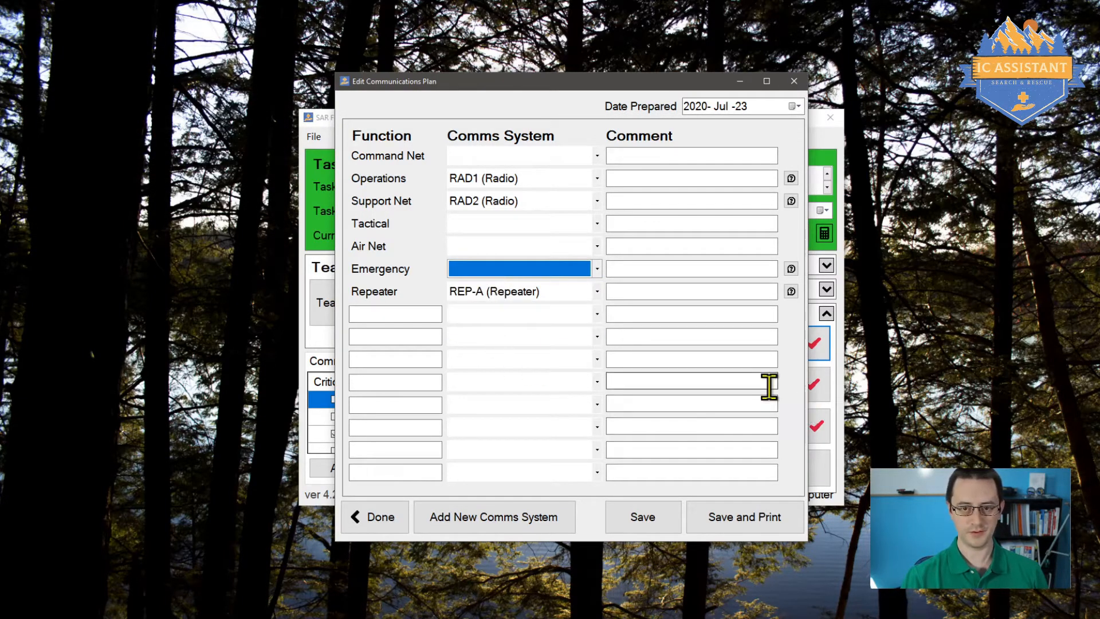
# Step: Save and print the communications plan
pyautogui.click(751, 518)
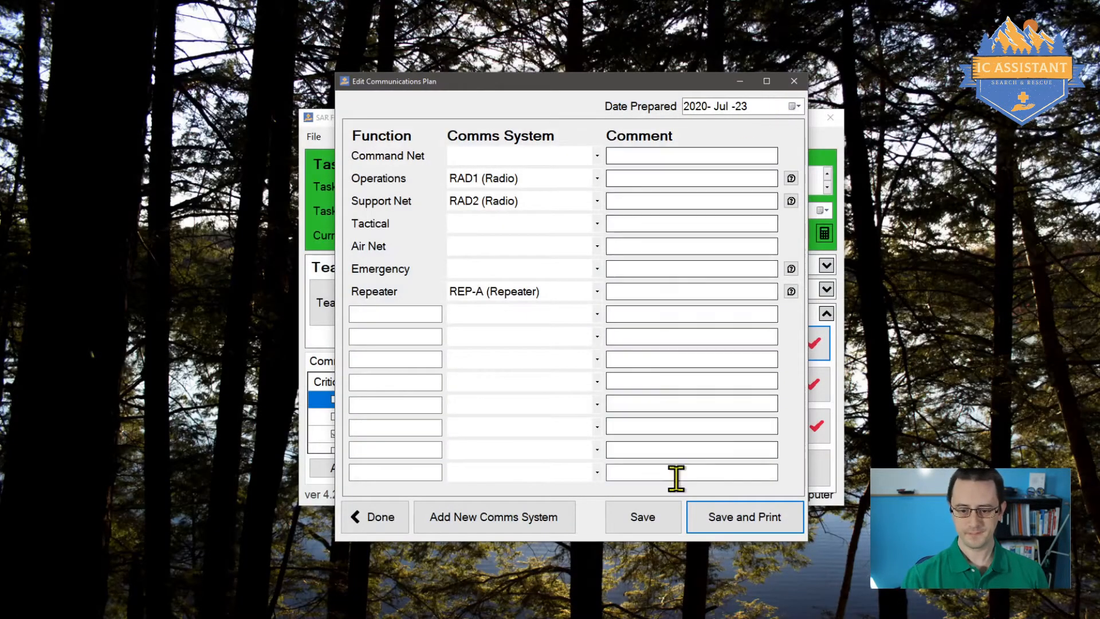
# Step: Save the communications plan again and close its form
pyautogui.click(631, 520)
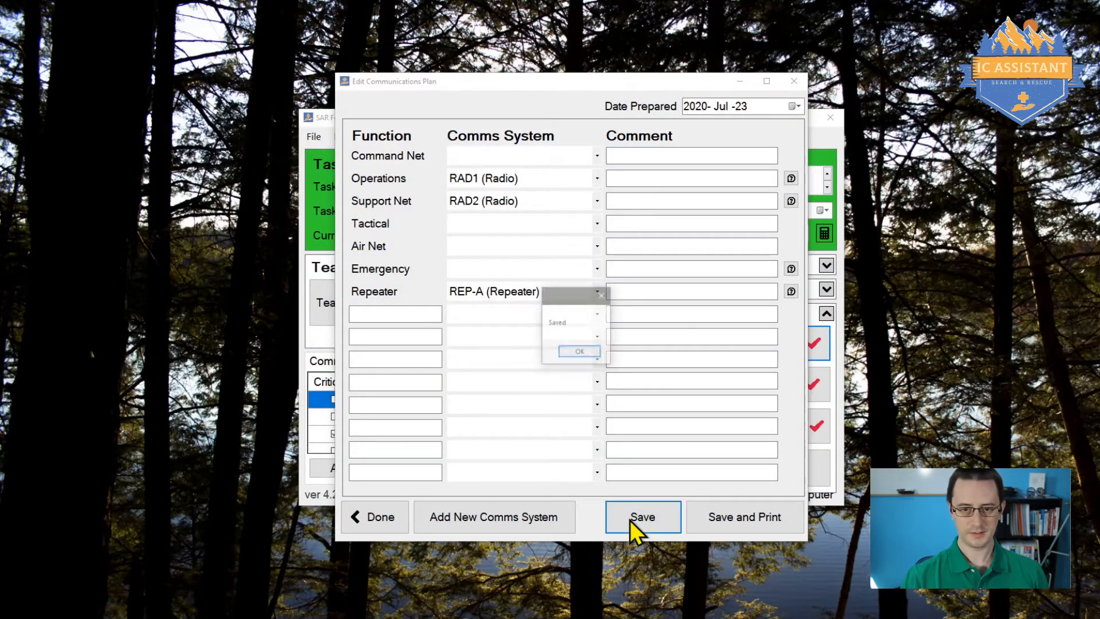
pyautogui.click(566, 349)
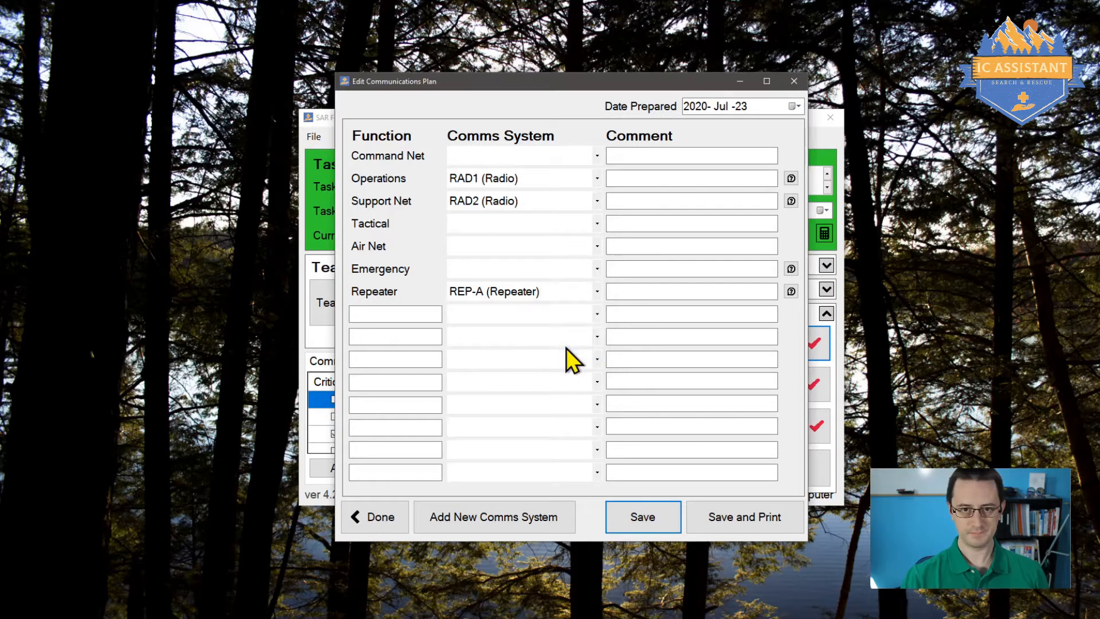
pyautogui.click(795, 81)
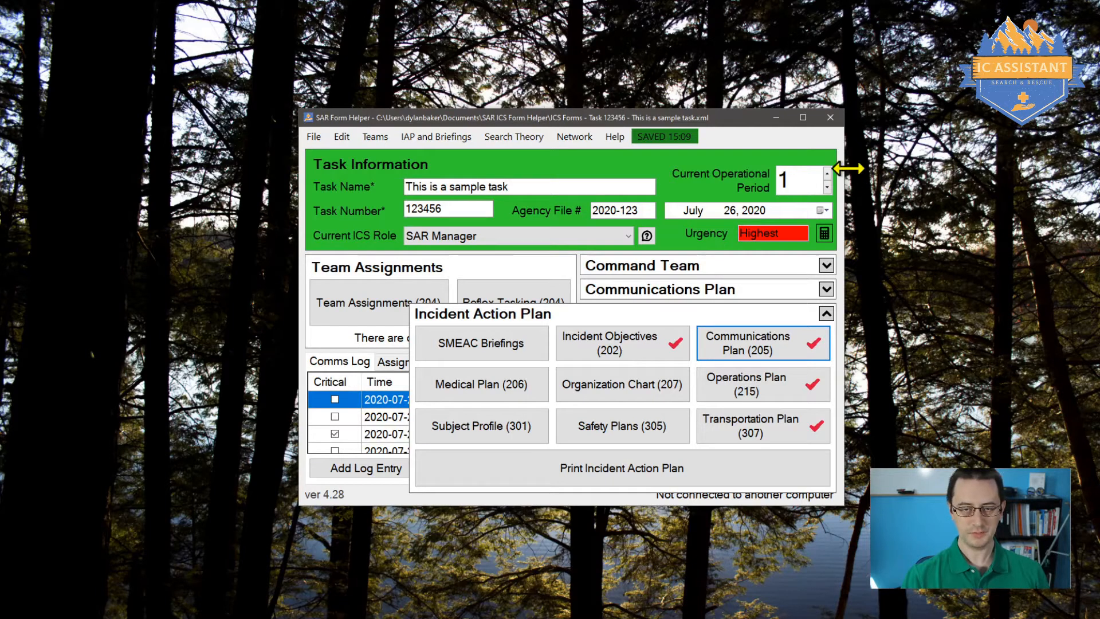
# Step: Open the Medical Plan (206) and set the first ambulance service to BC Emergency Health Services
pyautogui.click(500, 397)
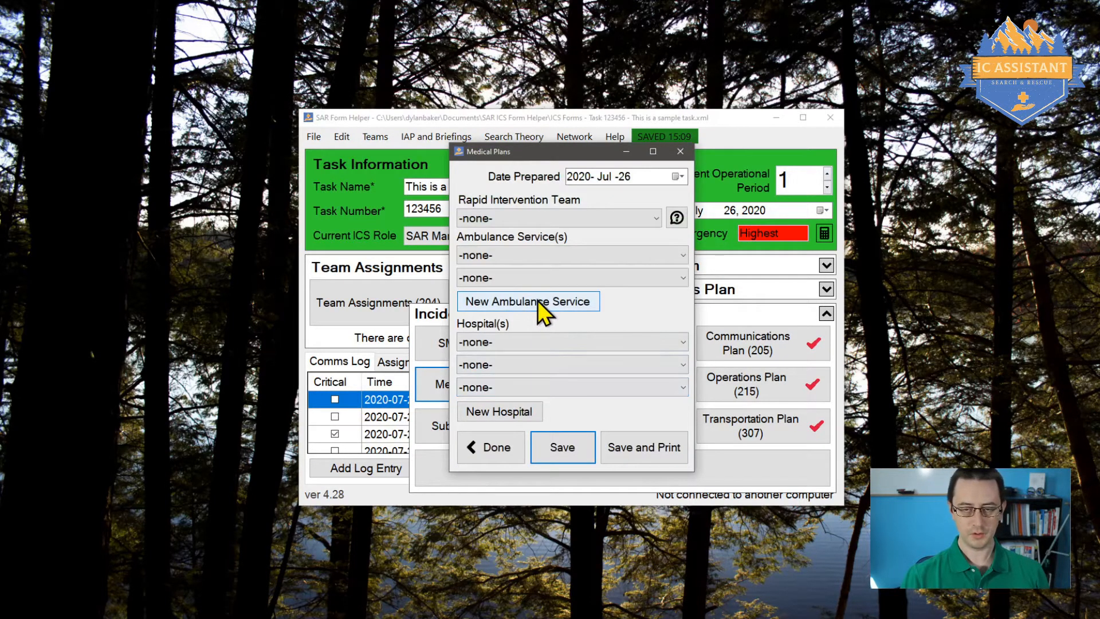
pyautogui.click(554, 252)
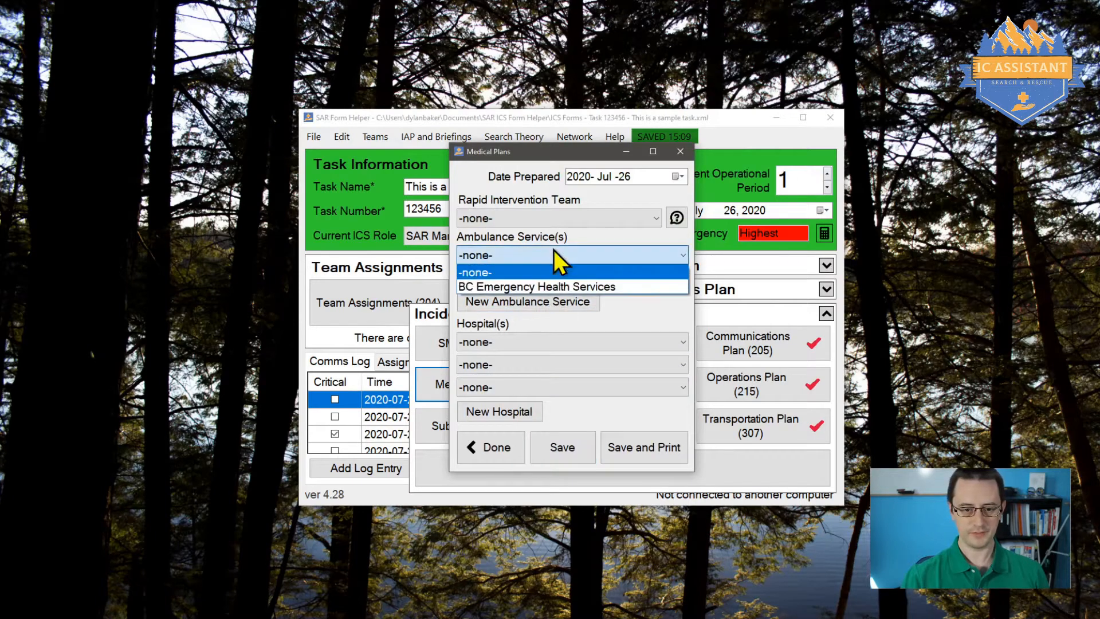
pyautogui.click(566, 287)
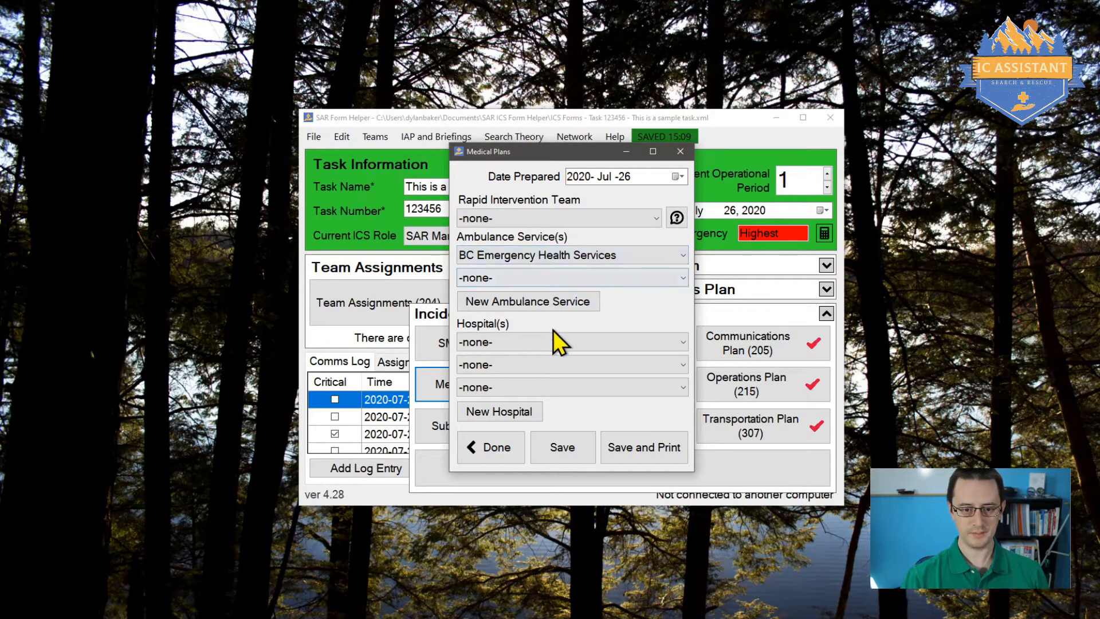
# Step: Set the medical plan's three hospitals to North Island Hospital, Port McNeill Hospital and Port Hardy Hospital, in that order
pyautogui.click(549, 340)
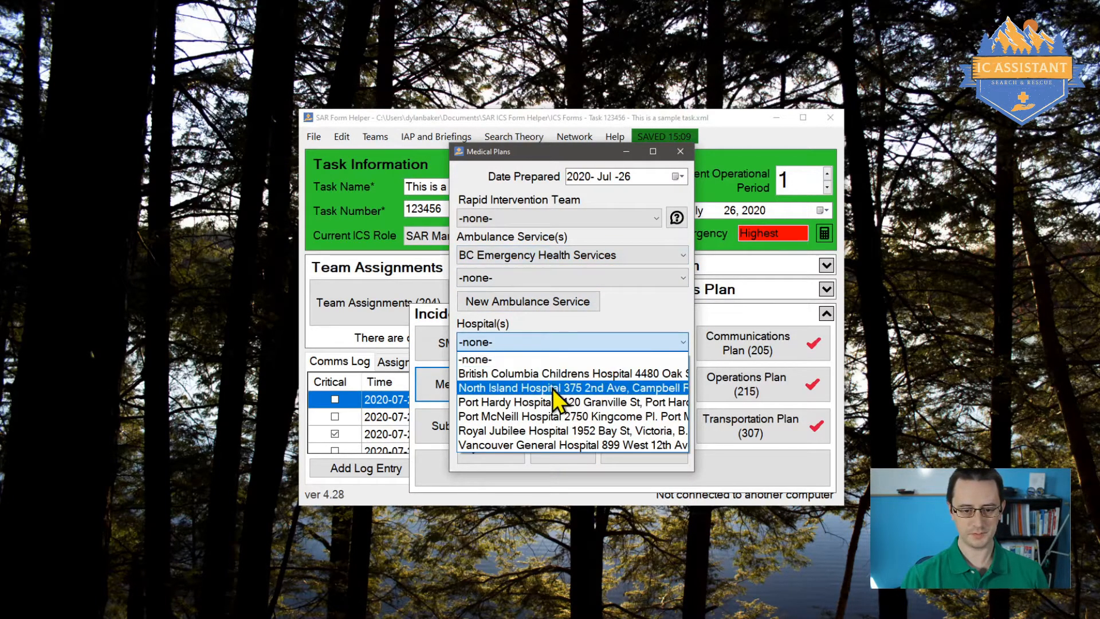
pyautogui.click(552, 388)
pyautogui.click(542, 365)
pyautogui.click(539, 441)
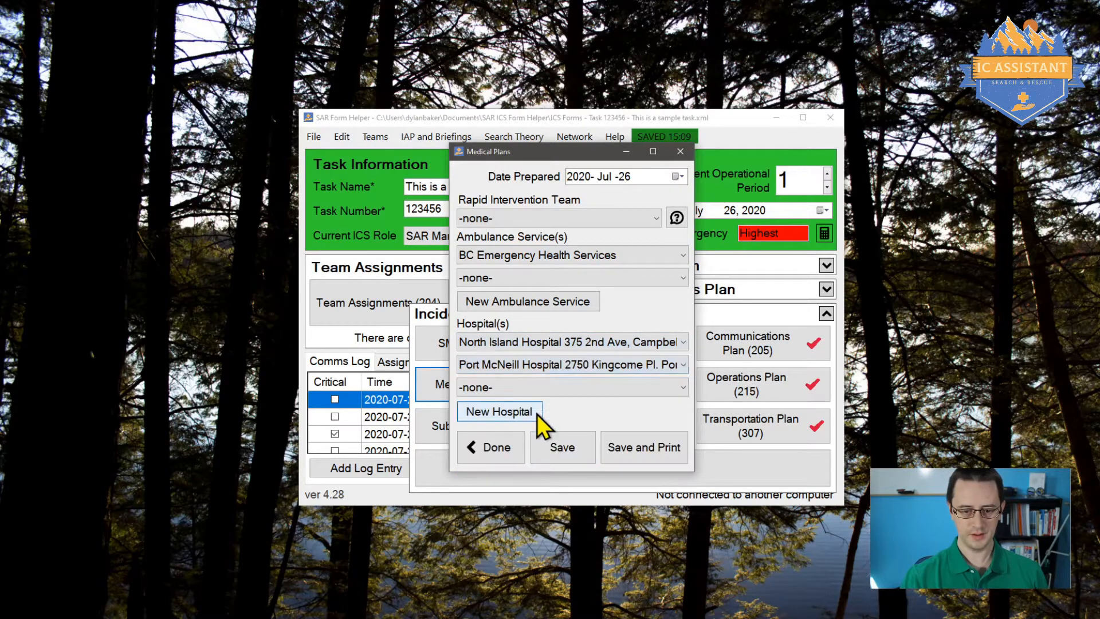
pyautogui.click(537, 386)
pyautogui.click(555, 449)
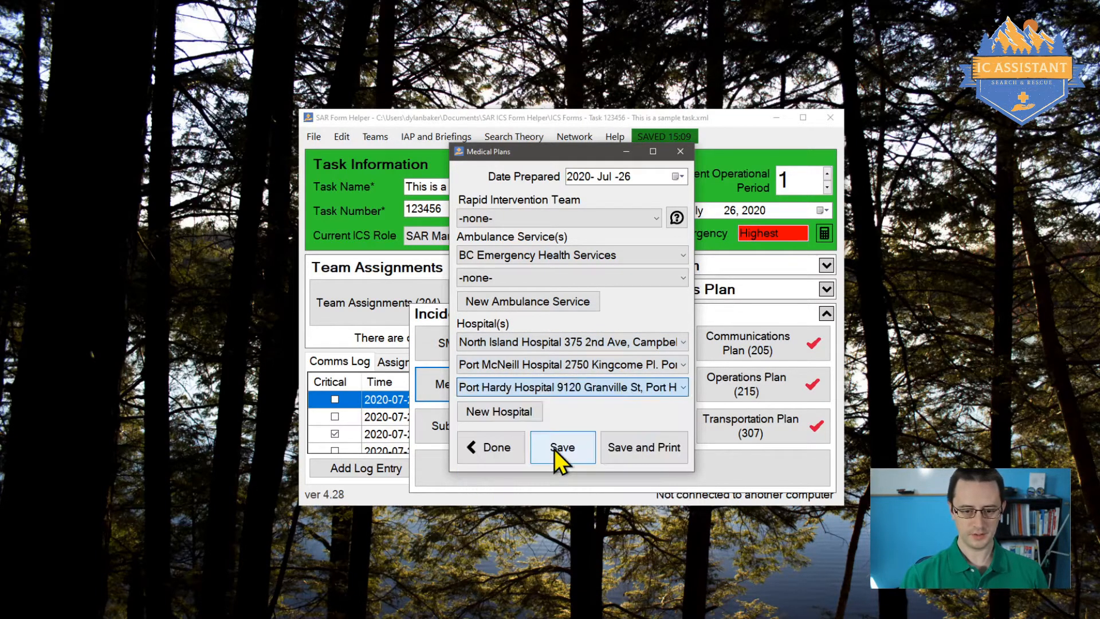
# Step: Save and print the medical plan, and review the evacuation team, ambulance services and hospitals sections of the ICS 206 form
pyautogui.click(648, 458)
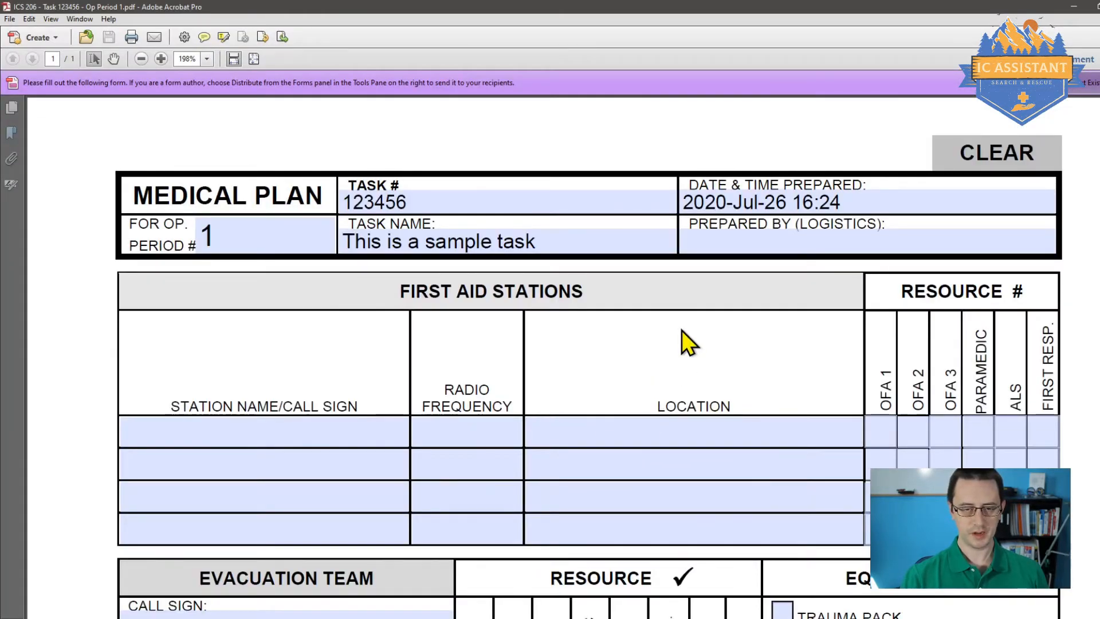
pyautogui.scroll(-3, 706, 299)
pyautogui.scroll(-10, 706, 299)
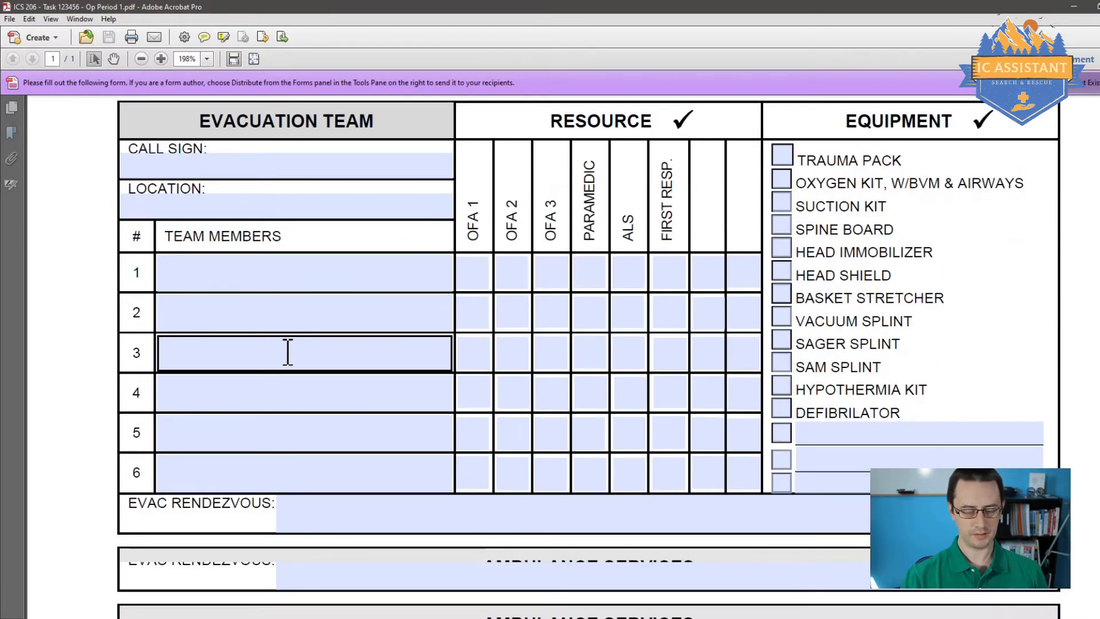
pyautogui.scroll(3, 295, 345)
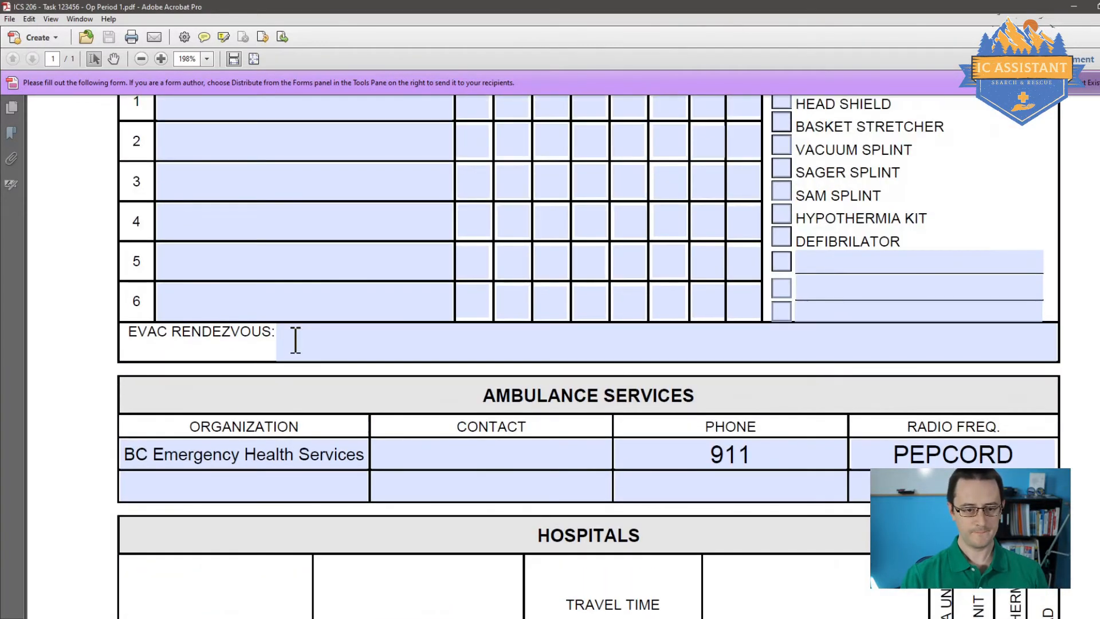
pyautogui.scroll(-4, 528, 513)
pyautogui.scroll(-2, 529, 501)
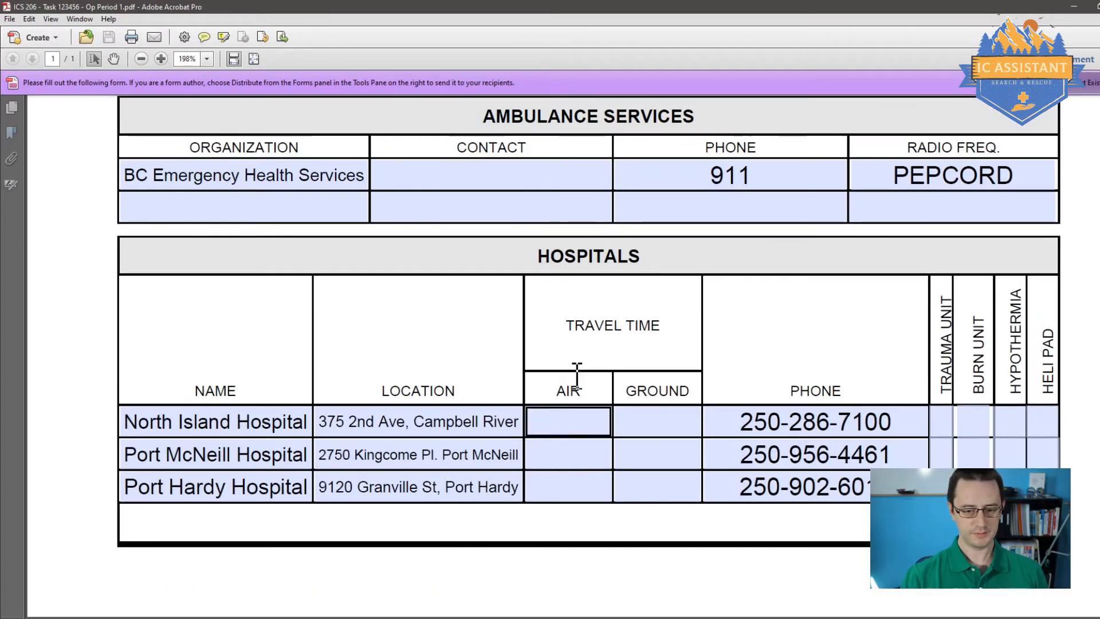
pyautogui.scroll(3, 594, 456)
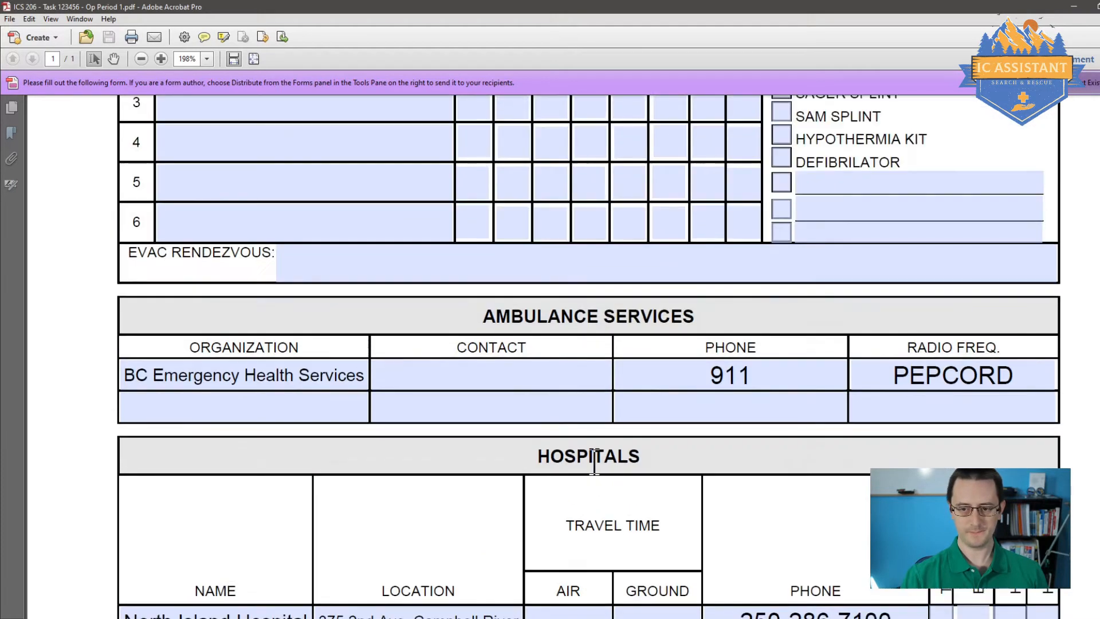
pyautogui.scroll(-3, 594, 458)
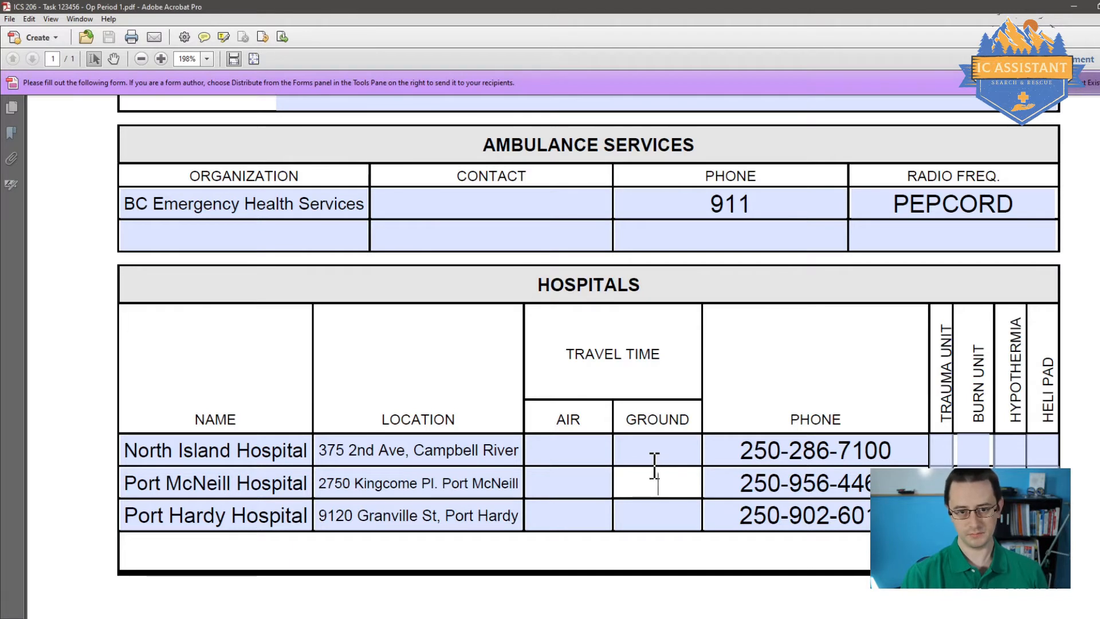
pyautogui.scroll(3, 655, 466)
pyautogui.scroll(3, 655, 465)
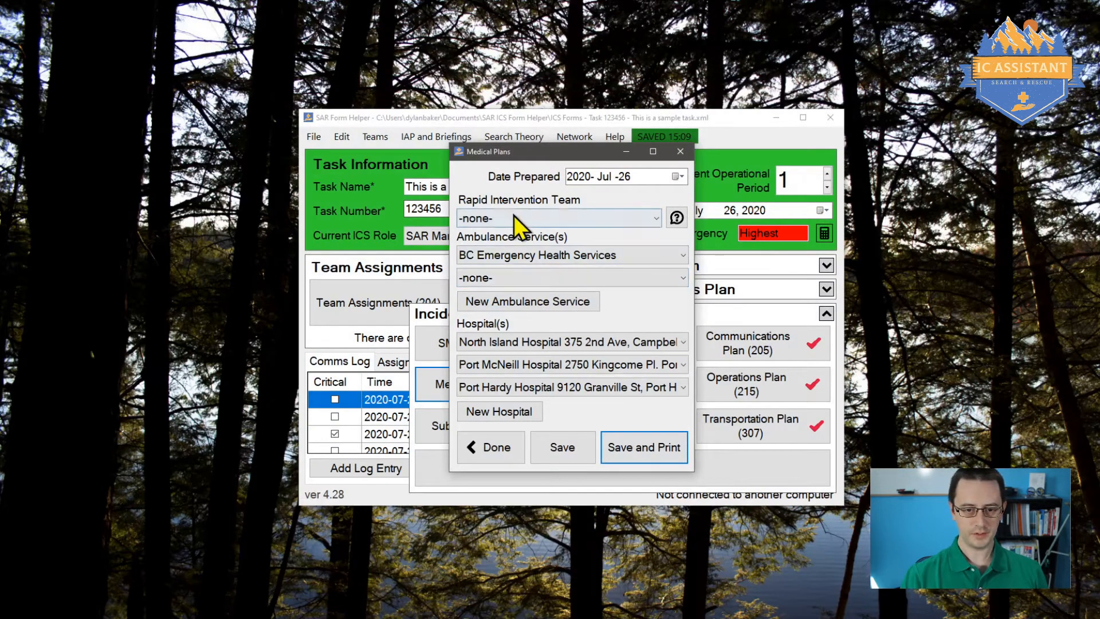
# Step: Set the Rapid Intervention Team to the first Initial Response Trail Sweep, reprint the medical plan and check its evacuation team section
pyautogui.click(514, 217)
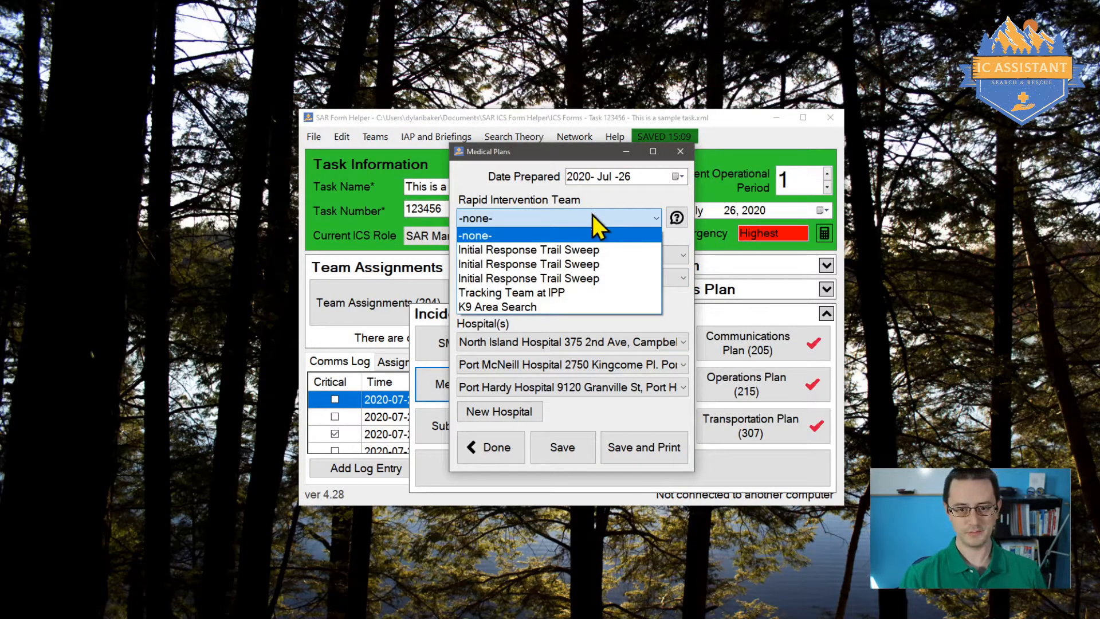
pyautogui.click(605, 248)
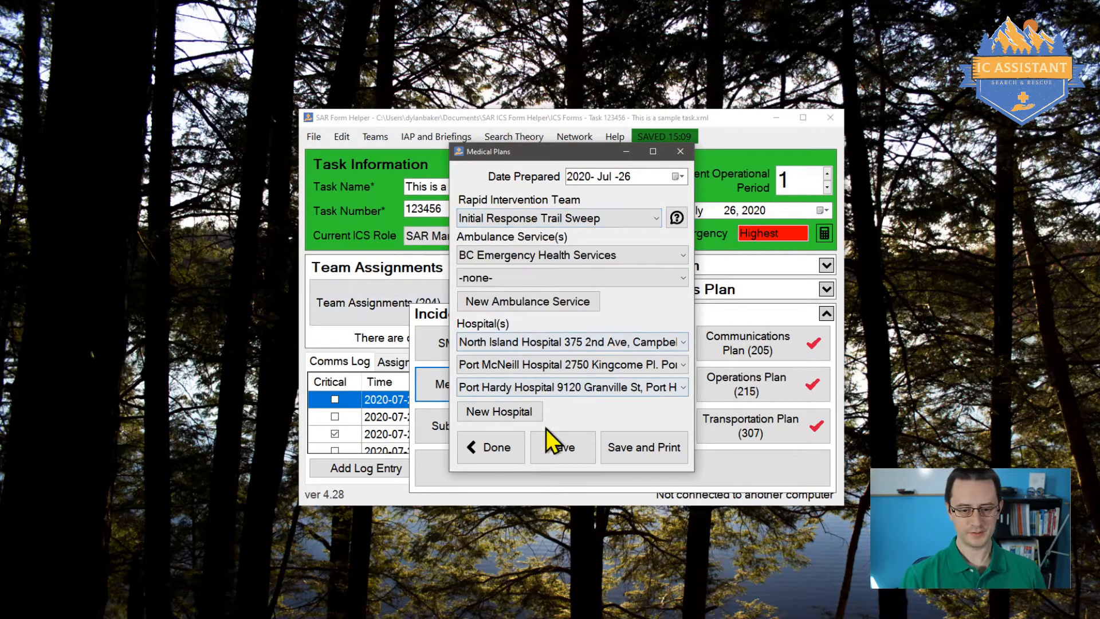
pyautogui.click(623, 447)
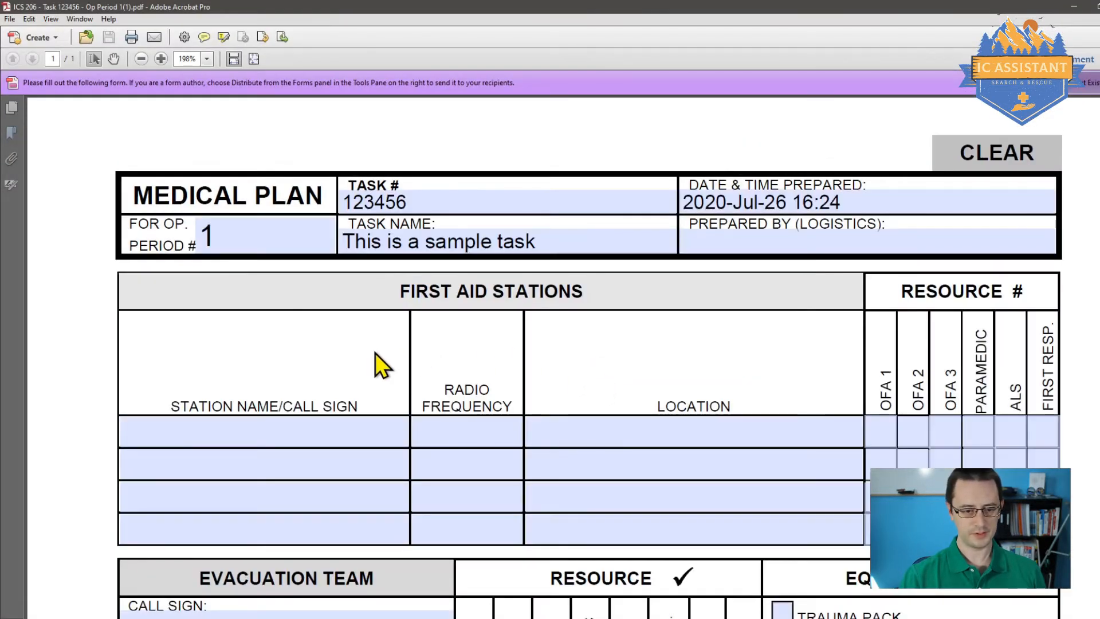
pyautogui.scroll(-6, 378, 361)
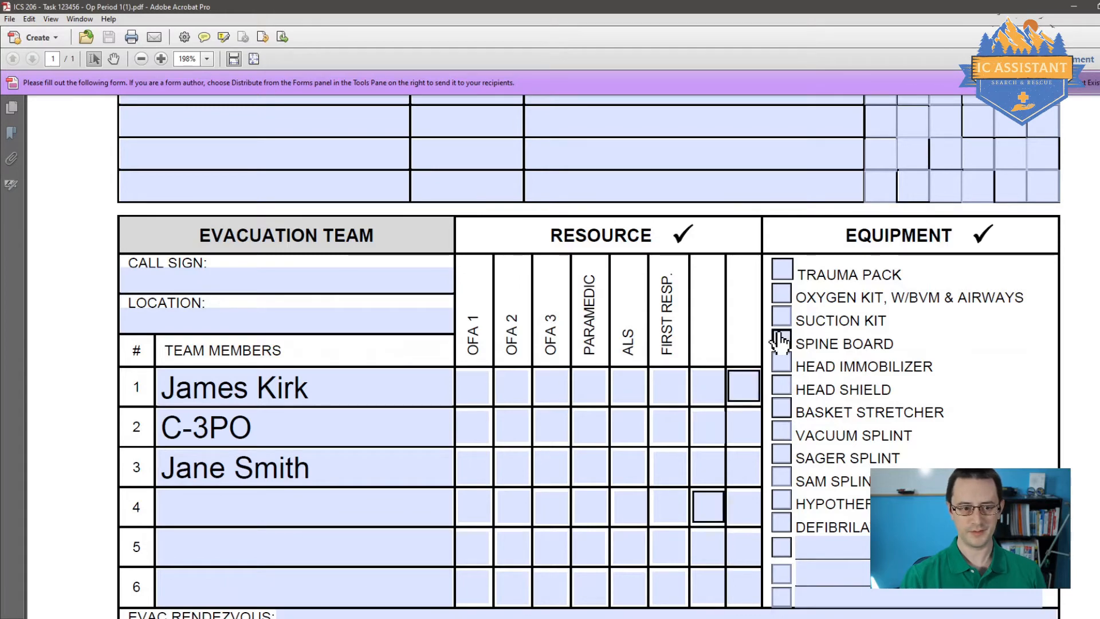
pyautogui.scroll(5, 883, 230)
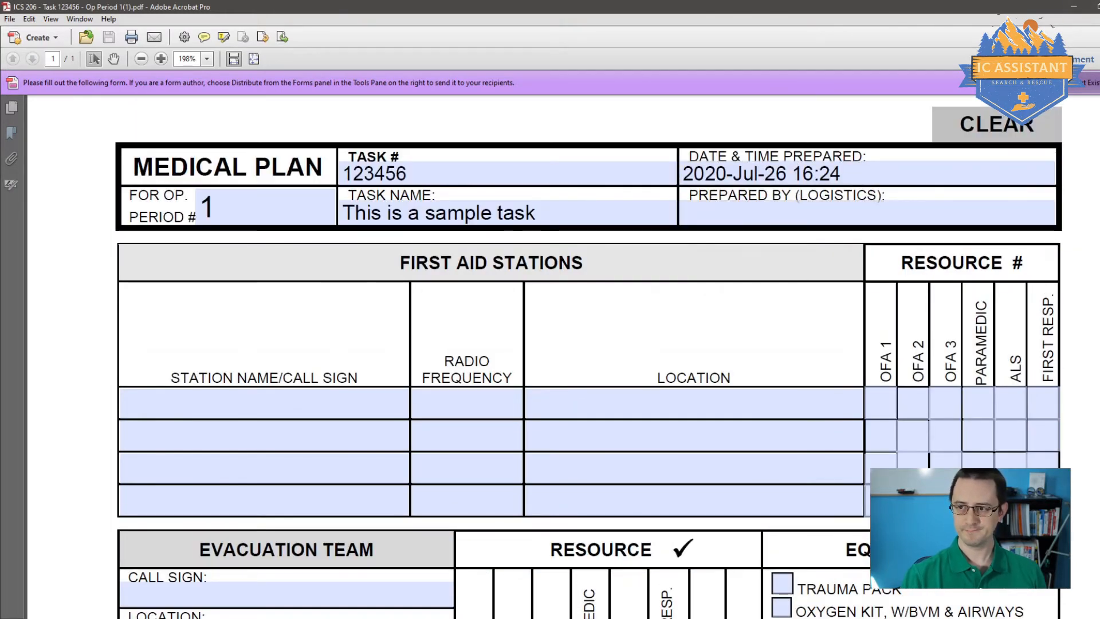
pyautogui.click(1092, 6)
# Step: Save the medical plan and finish editing it
pyautogui.click(560, 448)
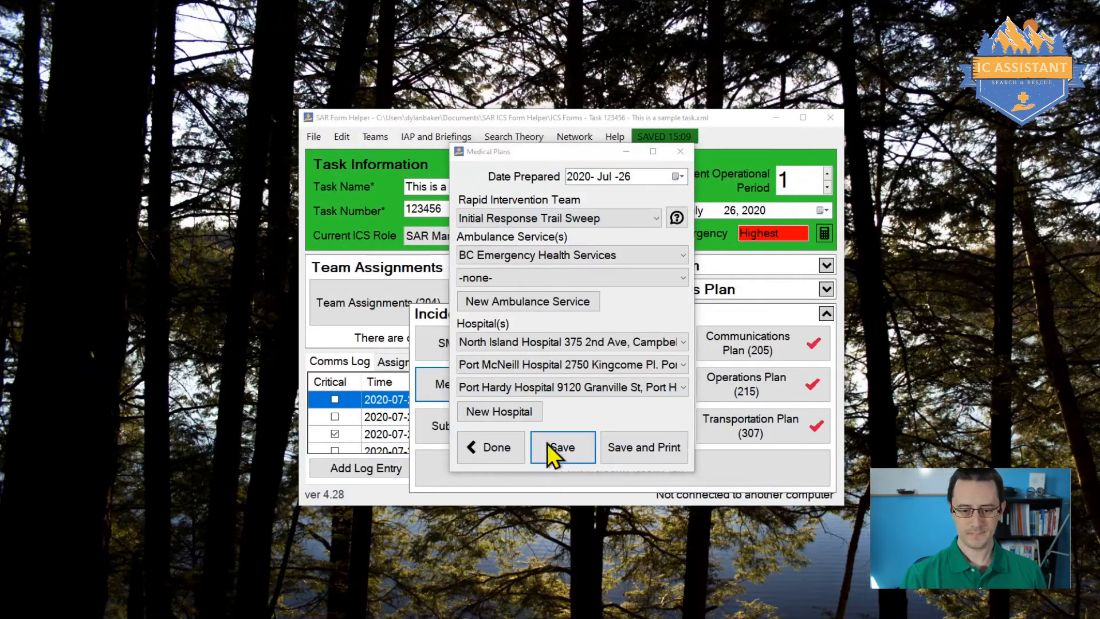
pyautogui.click(573, 353)
pyautogui.click(491, 447)
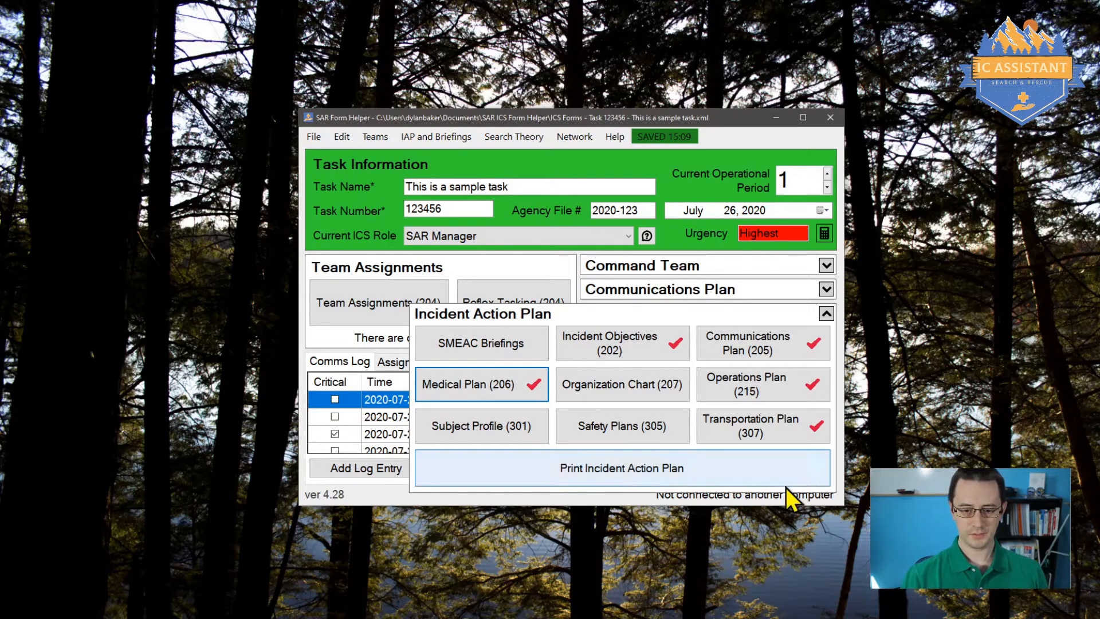
# Step: Open the Organization Chart (207), enlarge it to show all positions, and assign personnel as SAR Manager and Safety Officer
pyautogui.click(624, 390)
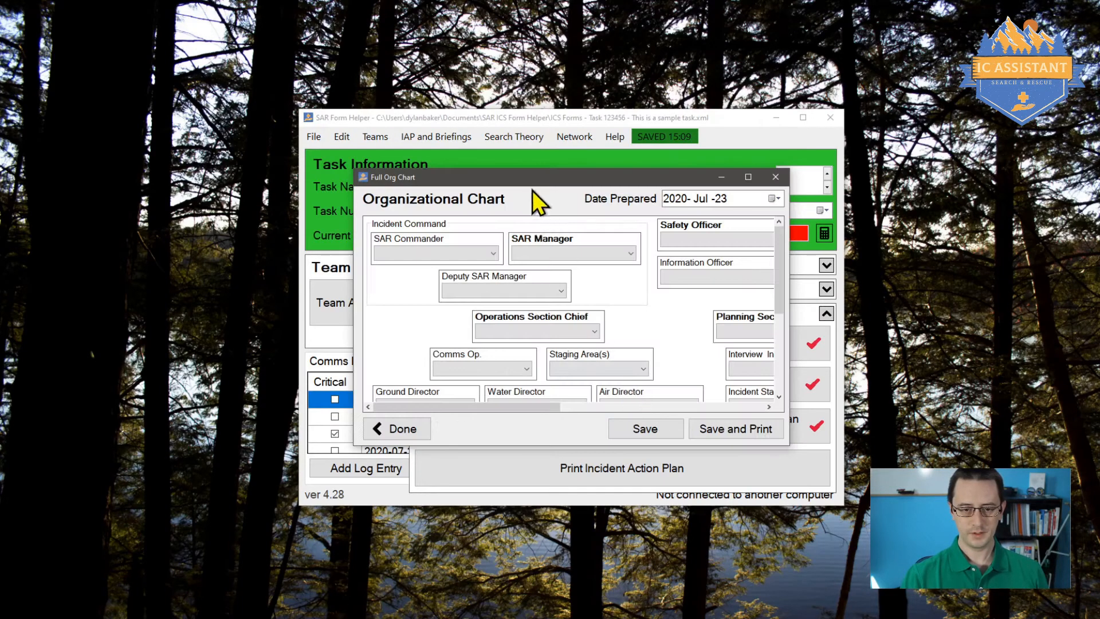
pyautogui.moveTo(531, 177); pyautogui.dragTo(253, 23)
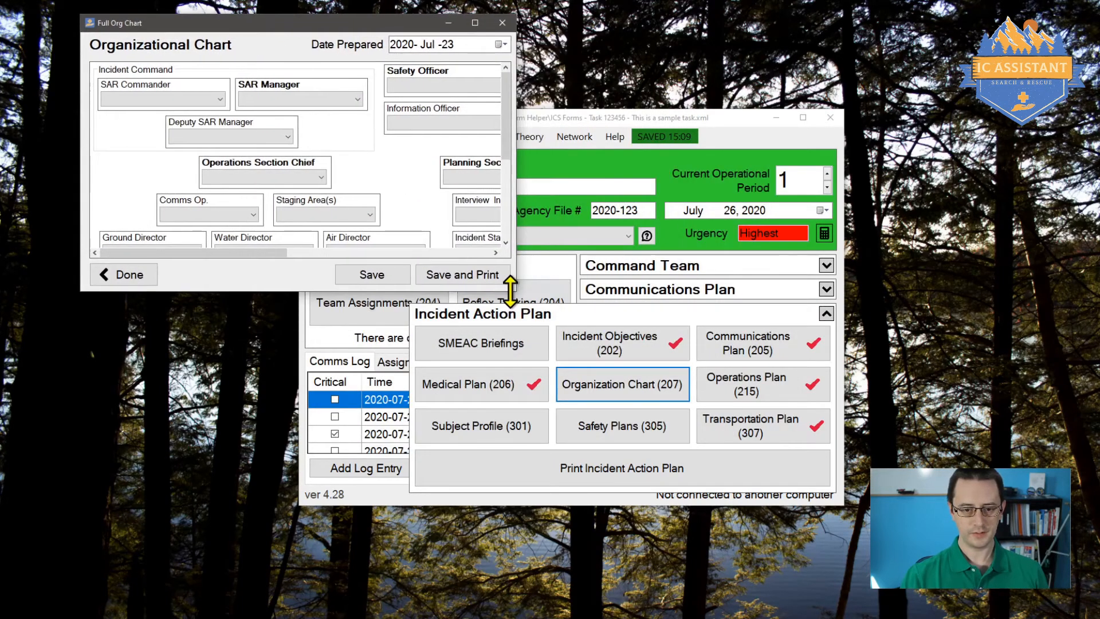
pyautogui.moveTo(516, 290); pyautogui.dragTo(1065, 563)
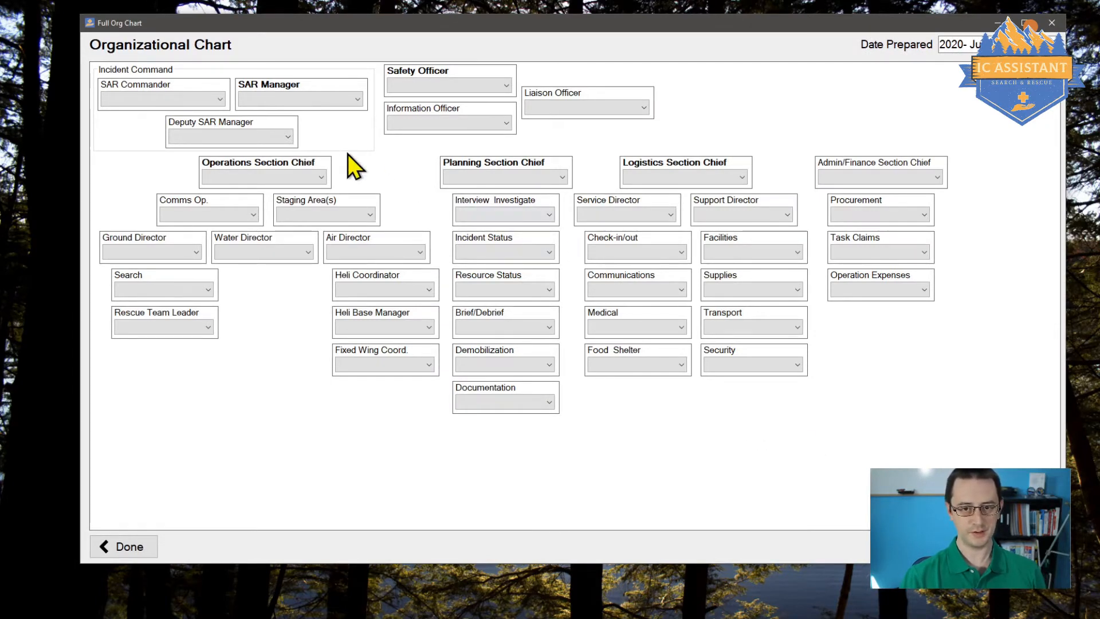
pyautogui.click(360, 96)
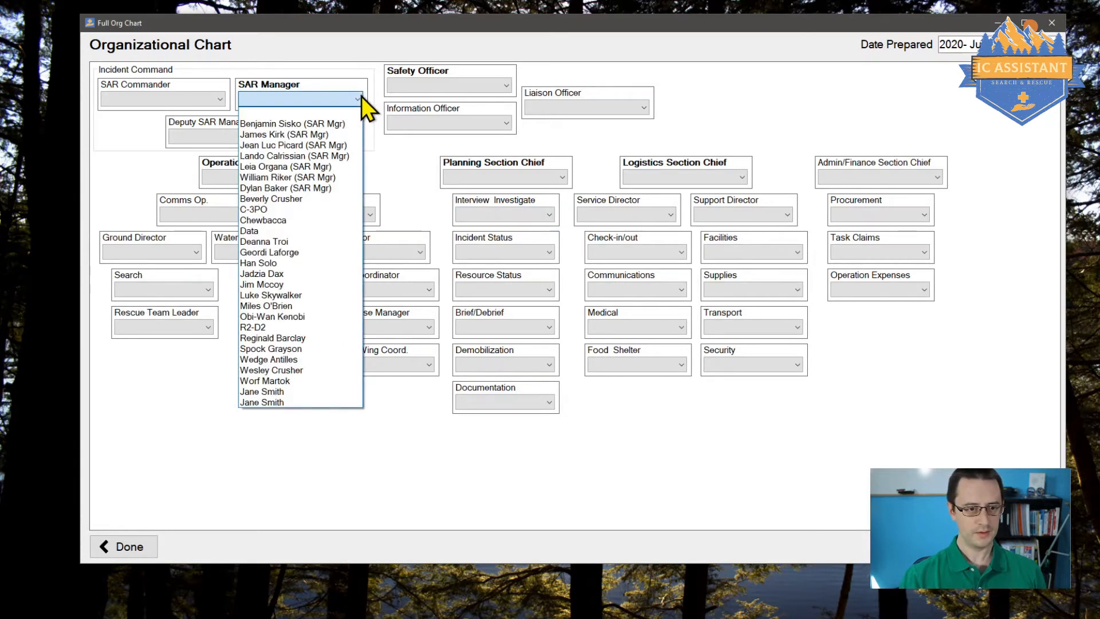
pyautogui.click(318, 189)
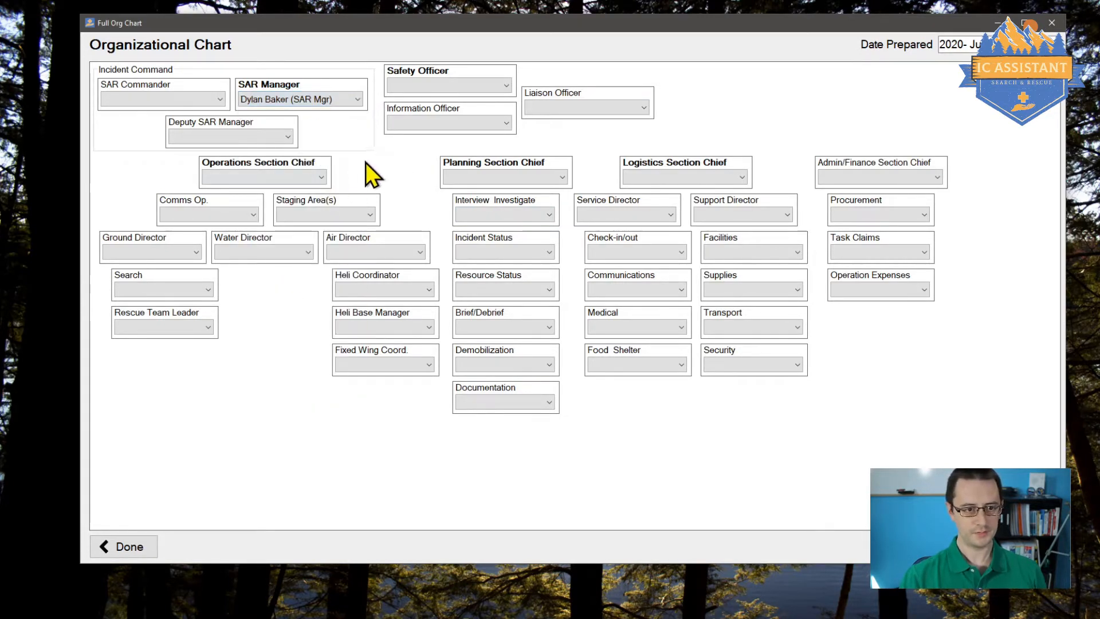
pyautogui.click(448, 85)
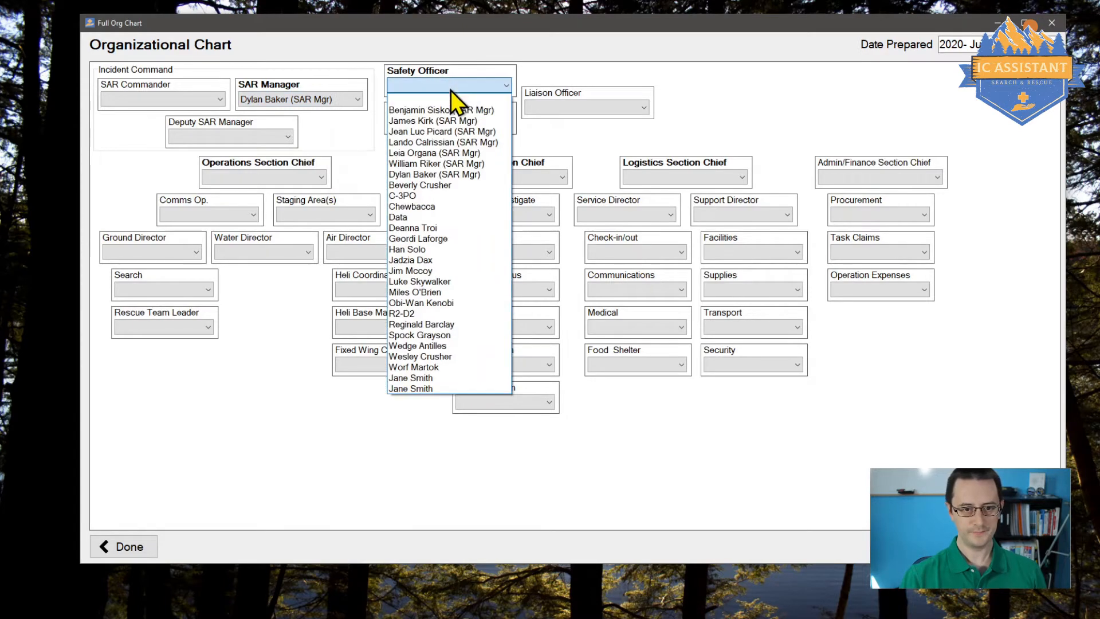
pyautogui.click(465, 185)
# Step: Assign a different member to each of the Operations, Planning and Logistics Section Chief positions
pyautogui.click(276, 178)
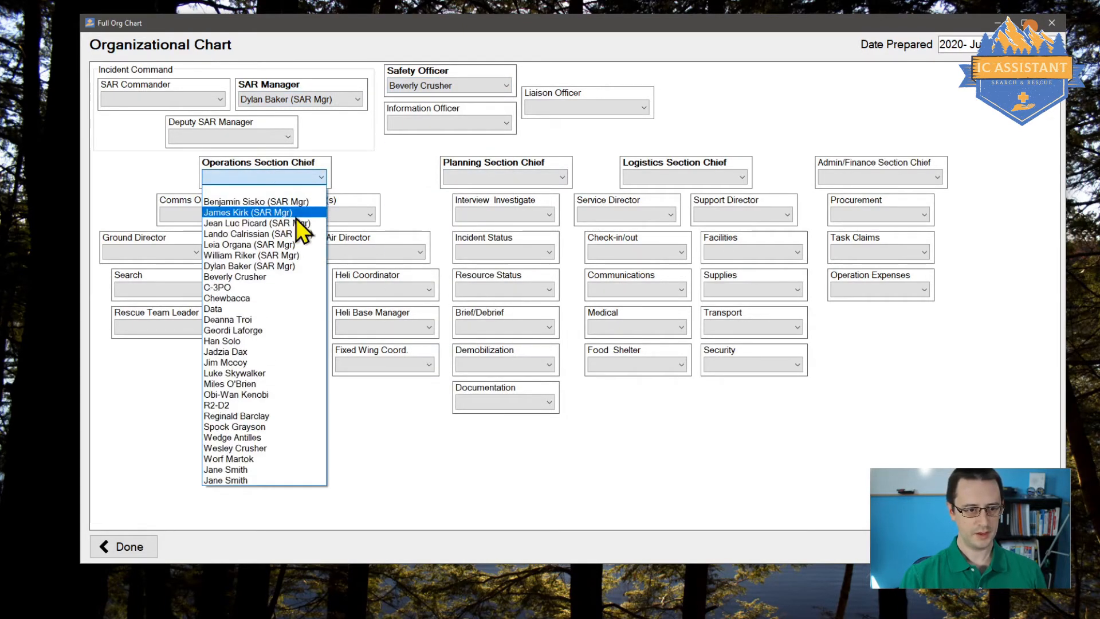
pyautogui.click(280, 213)
pyautogui.click(456, 179)
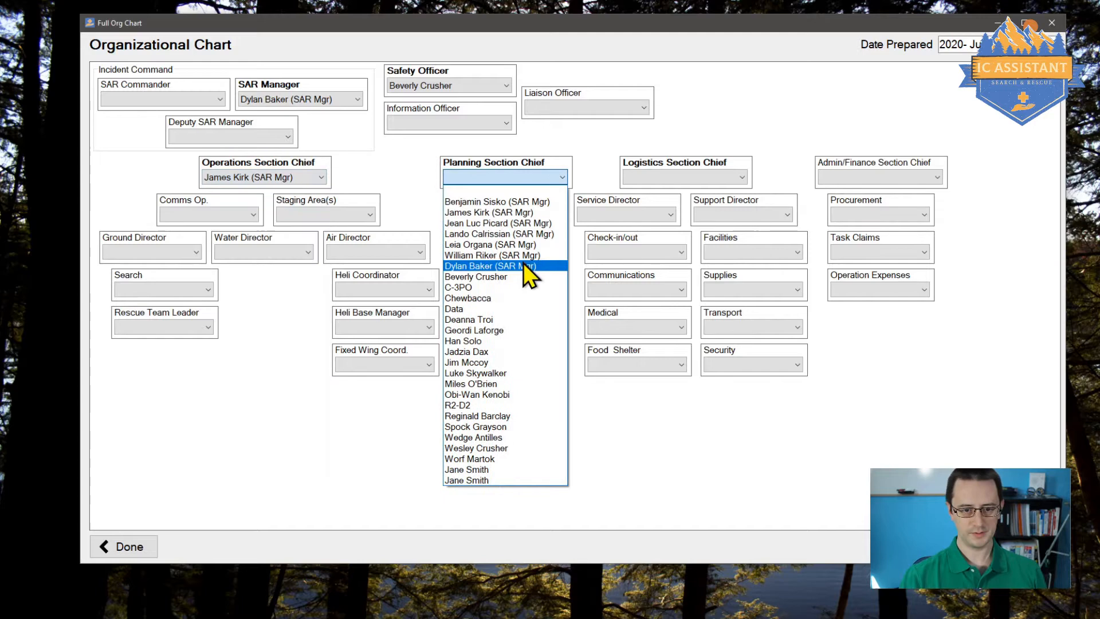
pyautogui.click(531, 223)
pyautogui.click(720, 182)
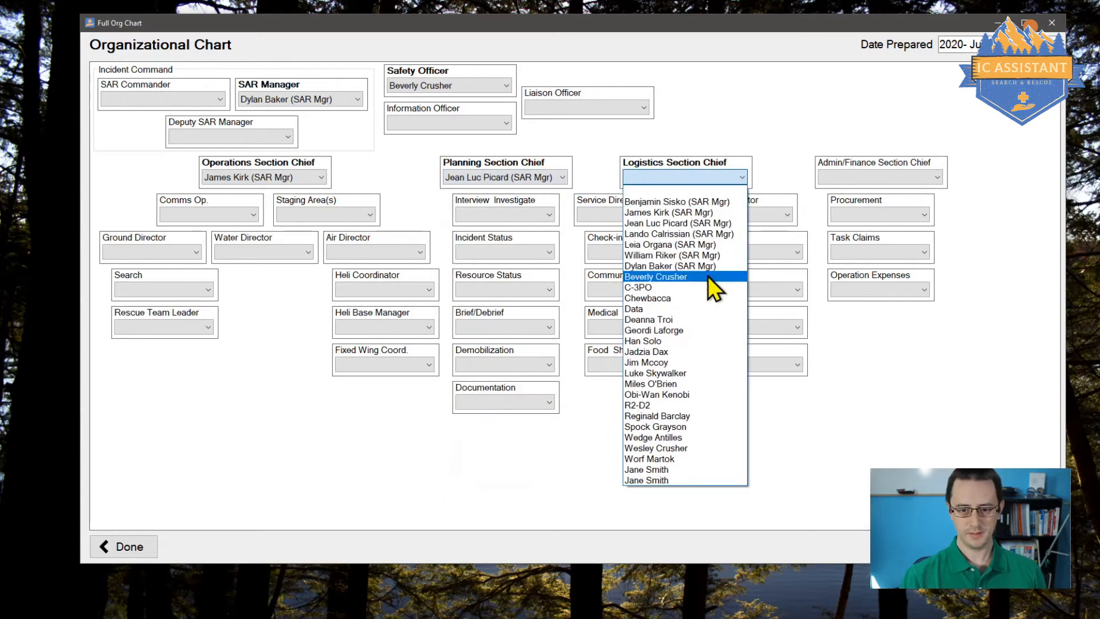
pyautogui.click(710, 305)
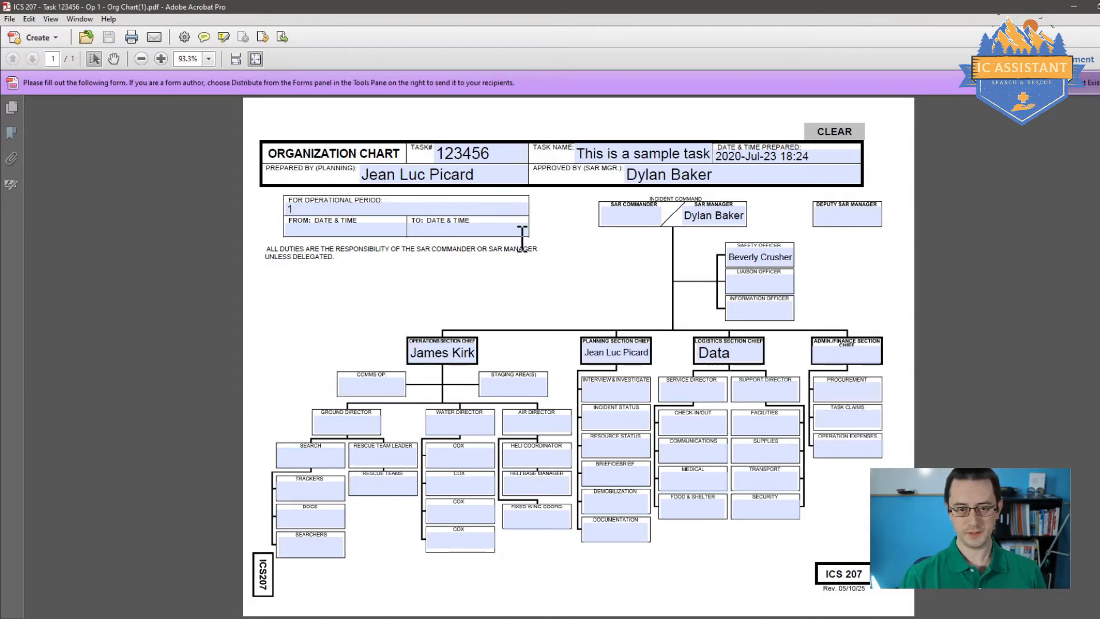
# Step: Examine the Prepared By (Planning) and Approved By (SAR Mgr.) fields on the printable ICS 207 organization chart
pyautogui.moveTo(490, 175); pyautogui.dragTo(359, 174)
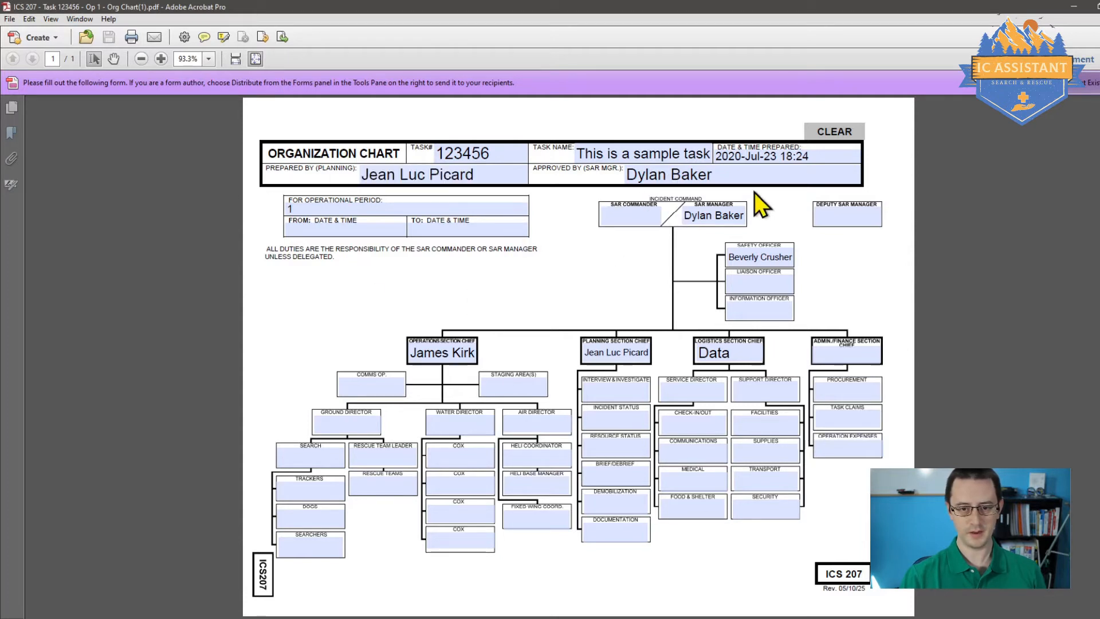
pyautogui.moveTo(753, 174); pyautogui.dragTo(561, 169)
pyautogui.click(577, 251)
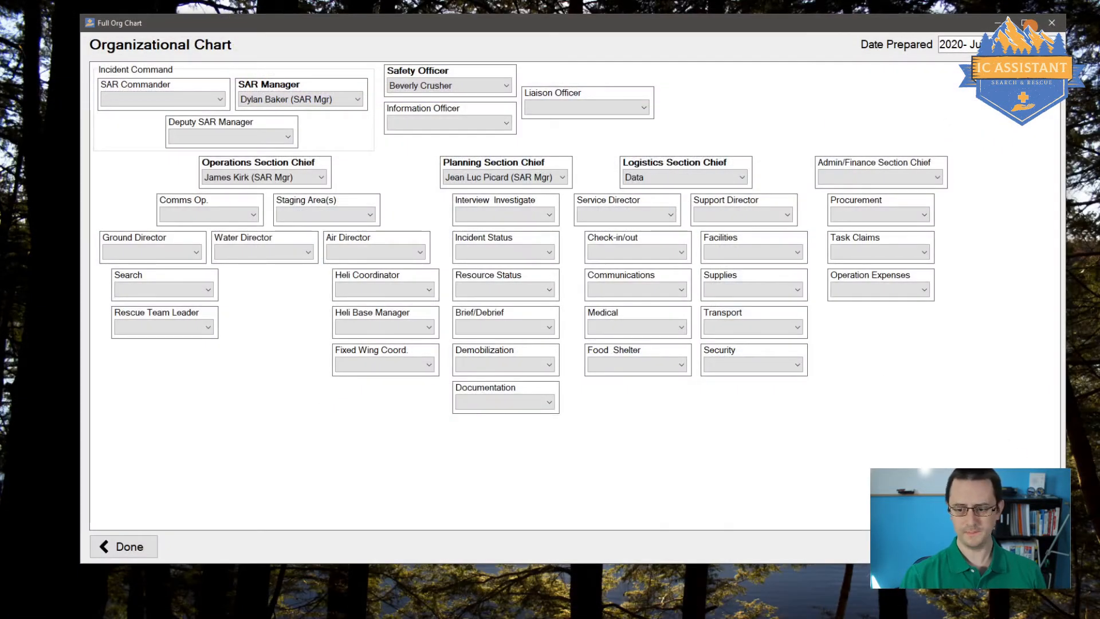
# Step: Print the Incident Objectives (202) and examine the Prepared By (Planning) and Approved By (SAR Mgr.) fields on the form
pyautogui.click(1052, 23)
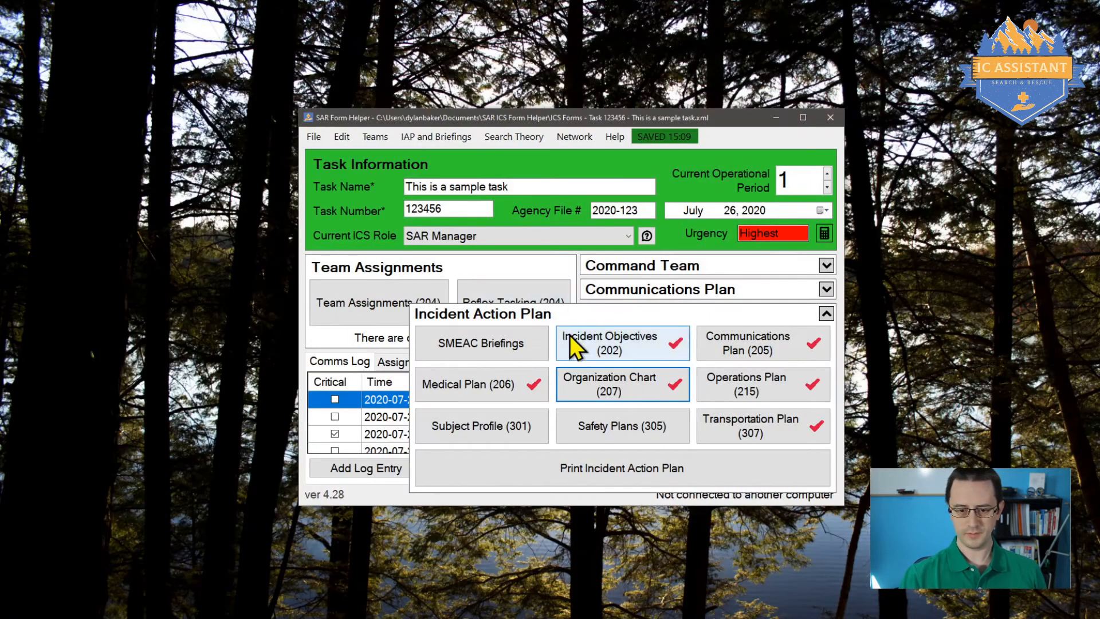
pyautogui.click(594, 339)
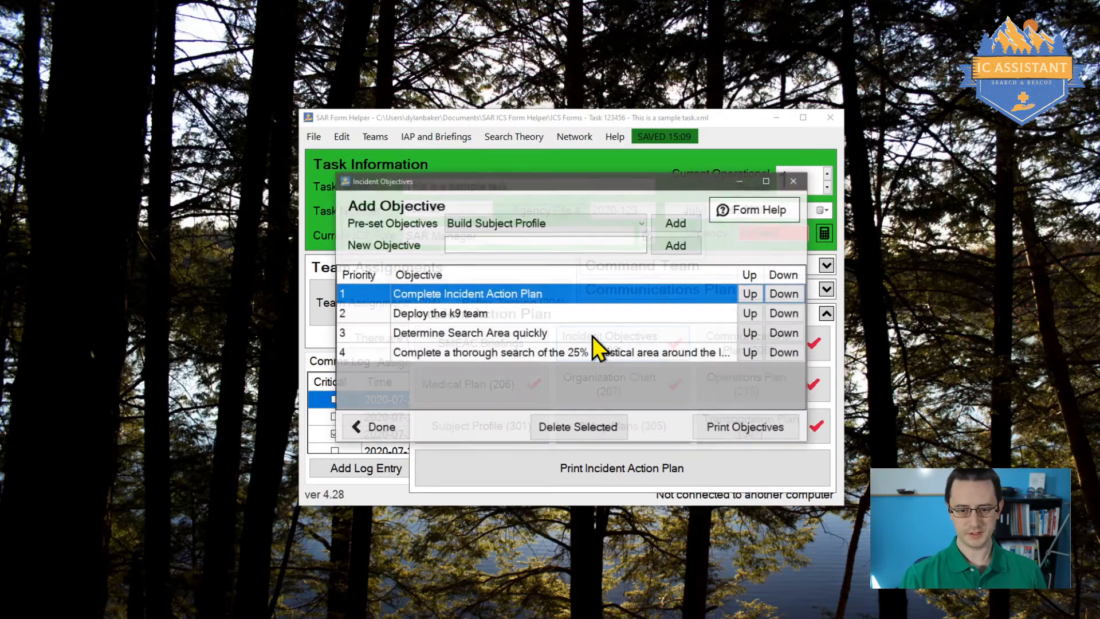
pyautogui.click(734, 436)
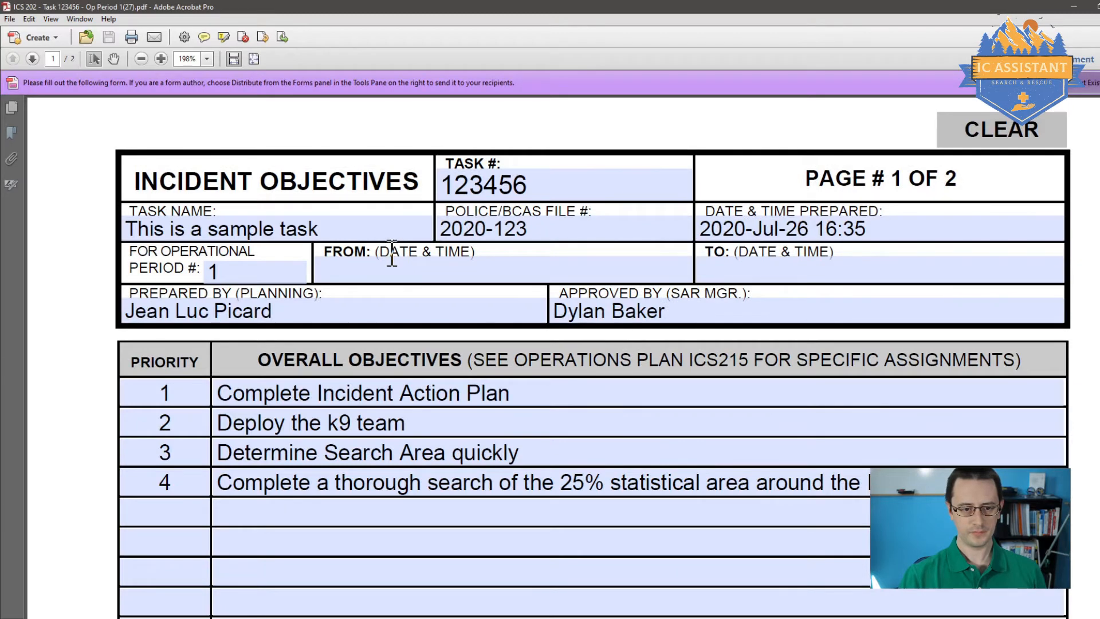
pyautogui.moveTo(340, 310); pyautogui.dragTo(126, 311)
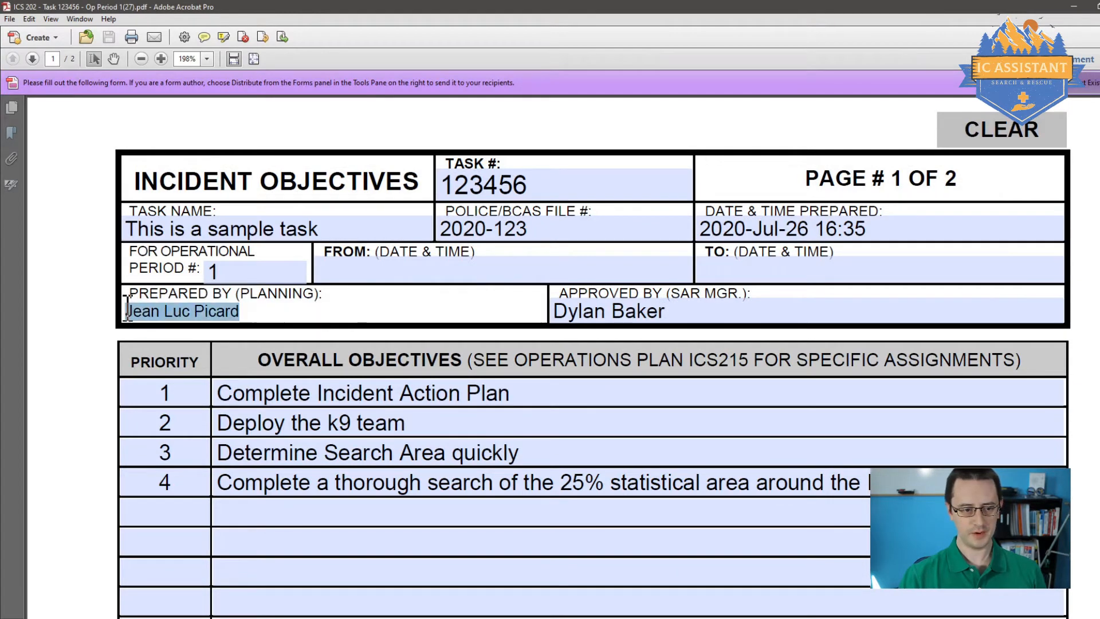
pyautogui.click(637, 321)
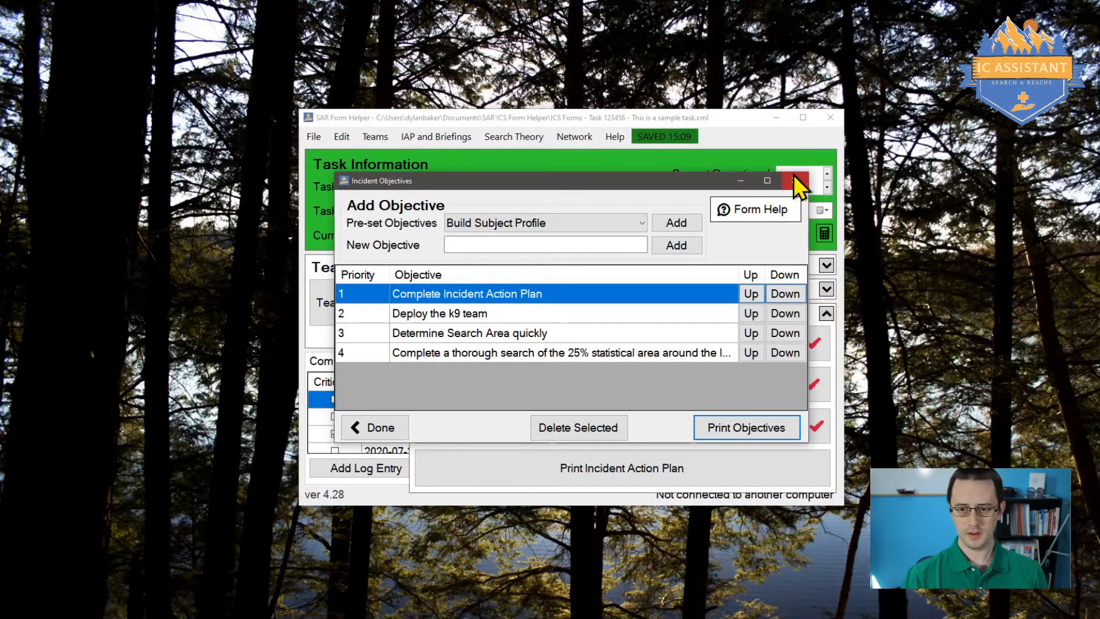
pyautogui.click(794, 180)
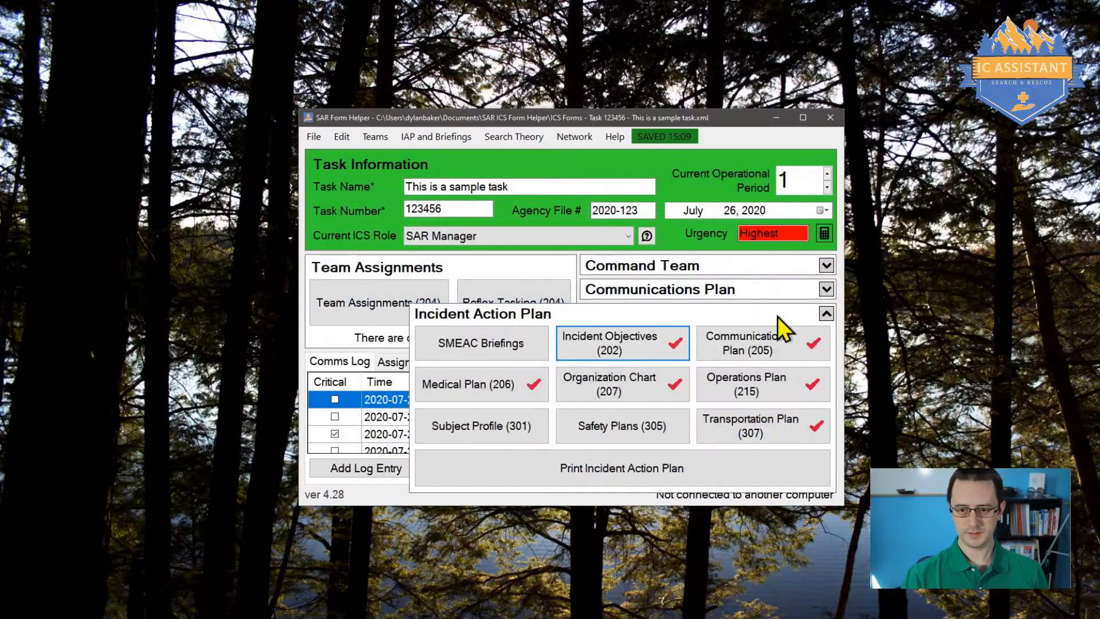
# Step: Save and print the Communications Plan (205) and examine the Prepared By (Logistics) field on the form
pyautogui.click(694, 335)
pyautogui.click(751, 521)
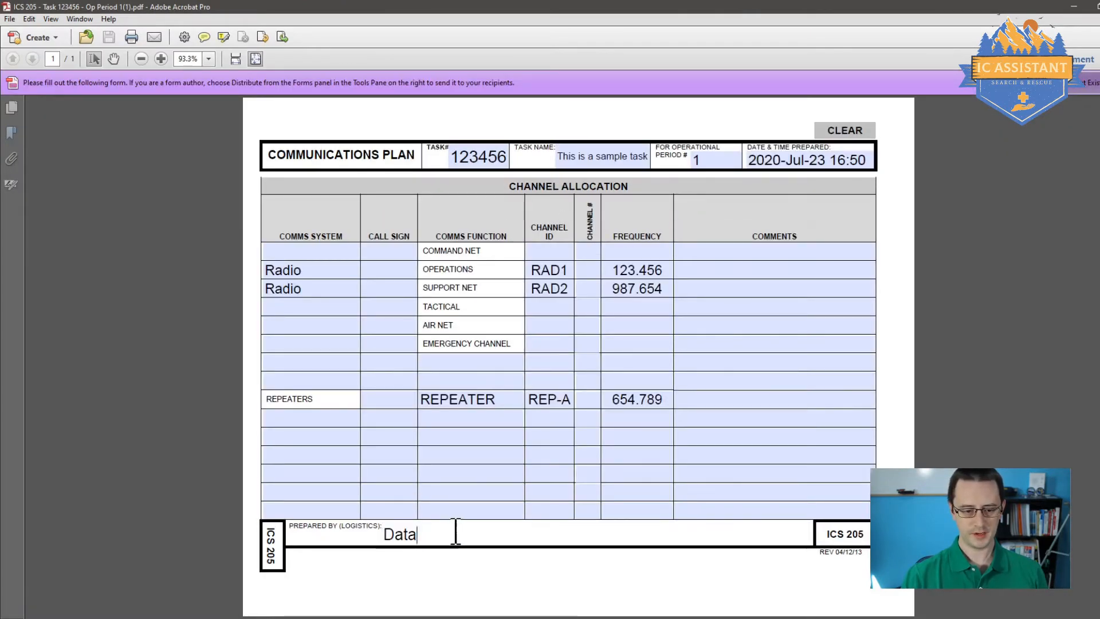
pyautogui.doubleClick(404, 532)
pyautogui.click(598, 531)
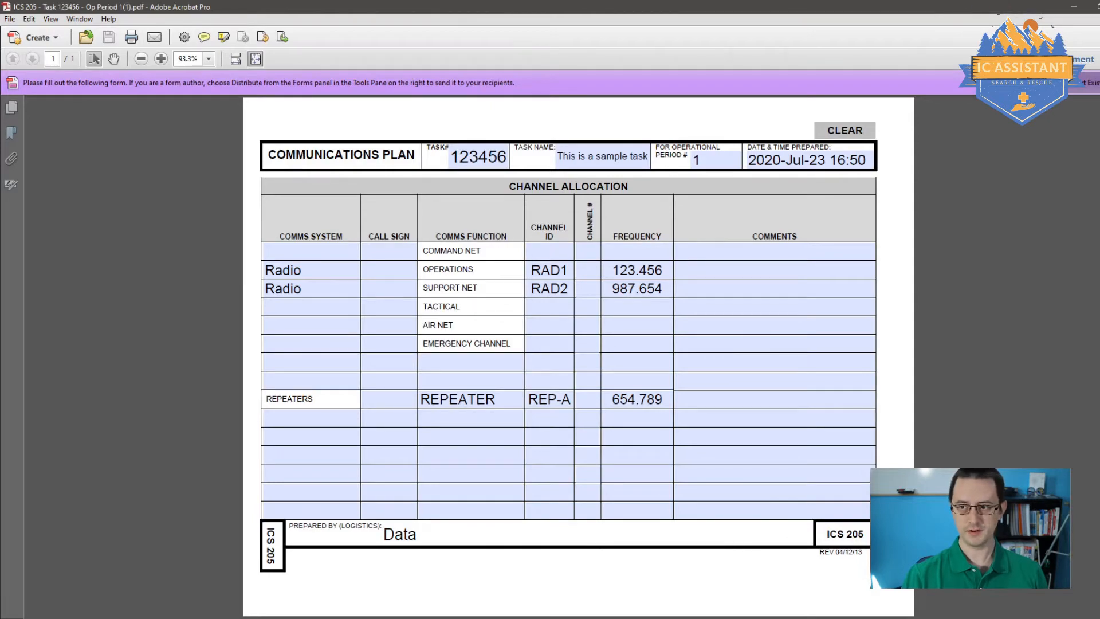
pyautogui.click(1099, 7)
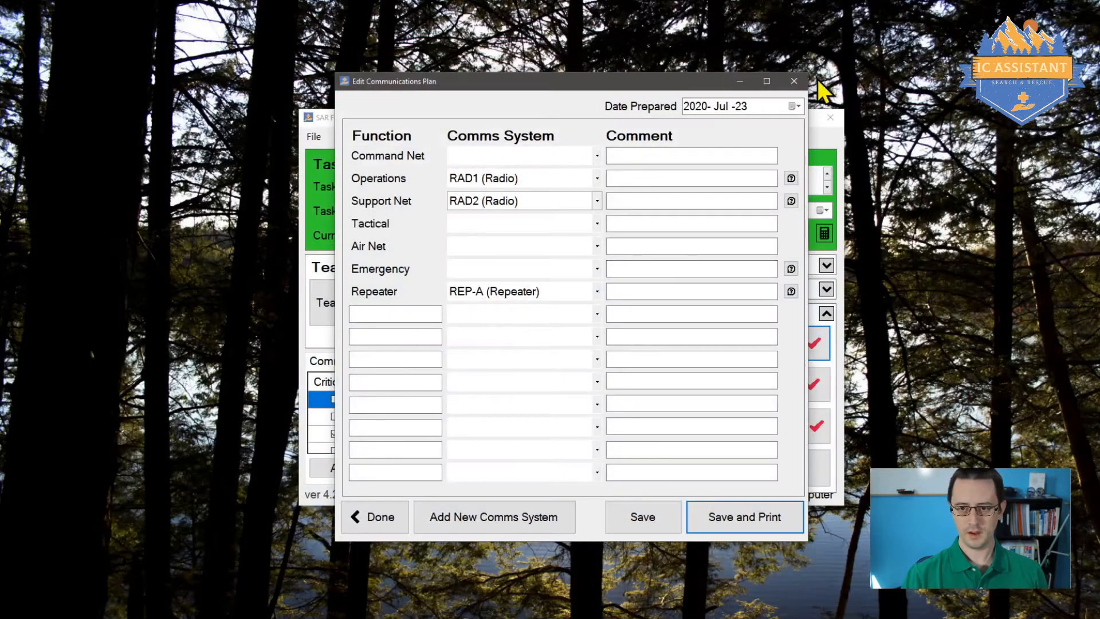
pyautogui.click(794, 81)
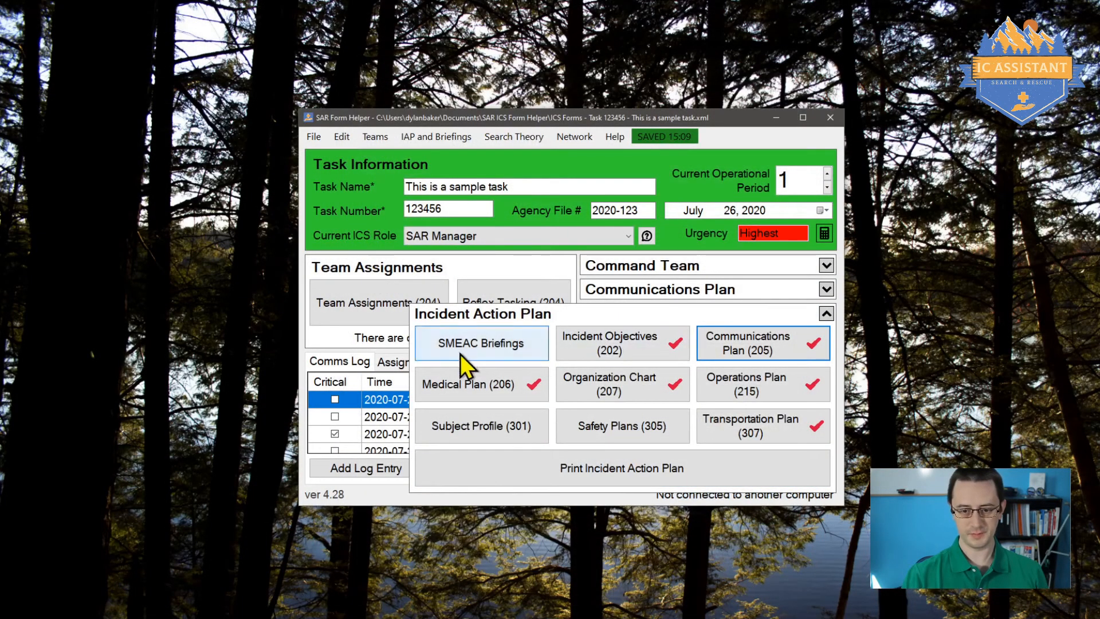
# Step: Create a new subject in the Subject Profile (301) with current status Missing and enter the subject's first name
pyautogui.click(683, 390)
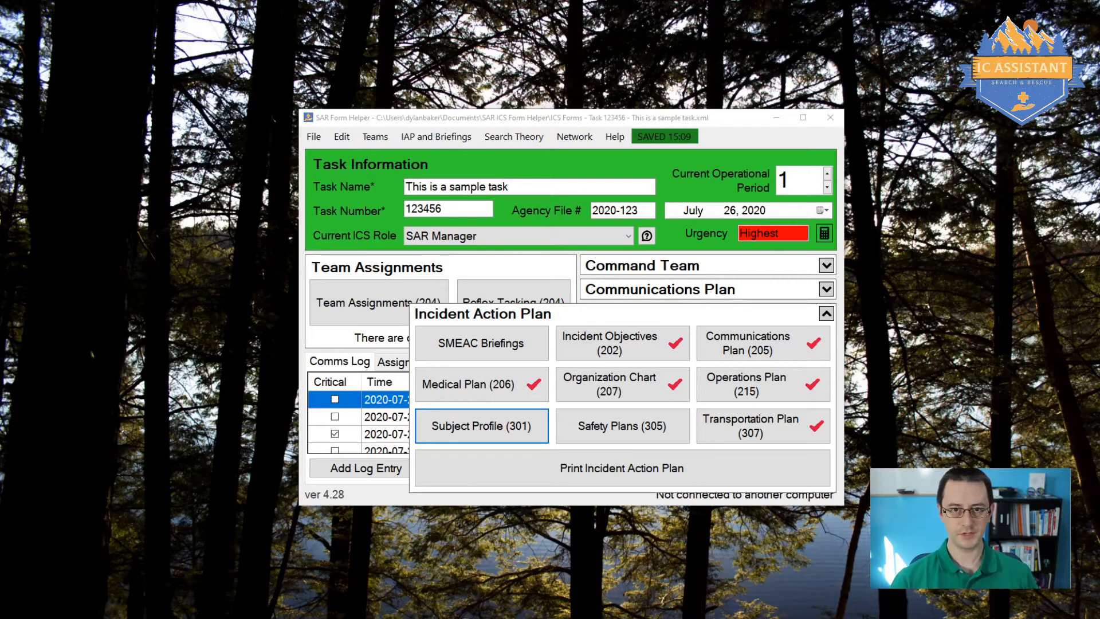
pyautogui.click(515, 422)
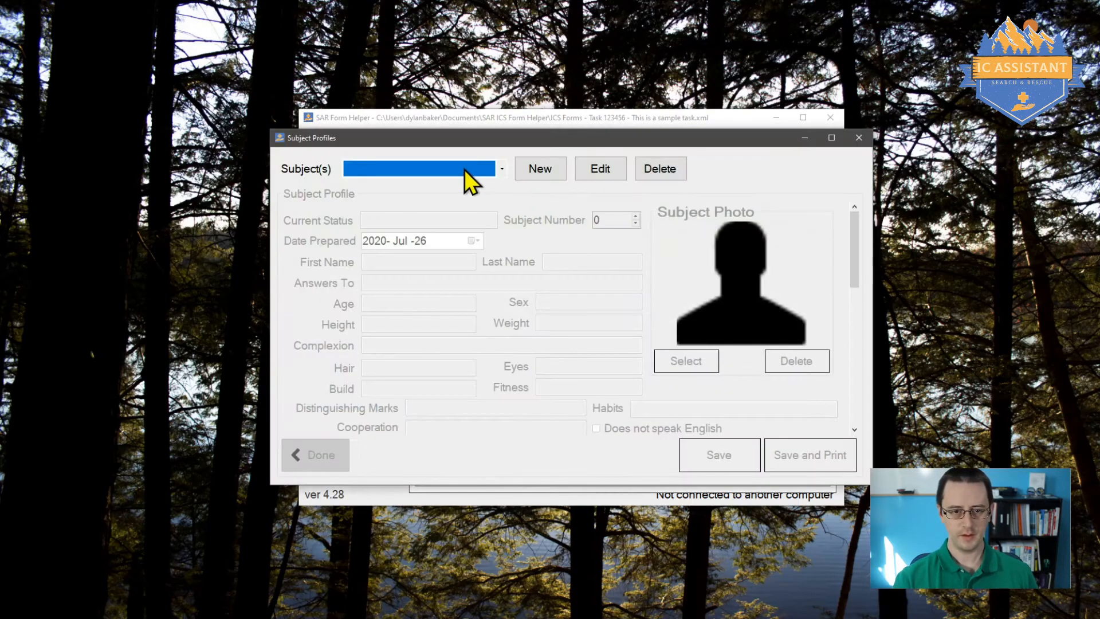
pyautogui.click(465, 171)
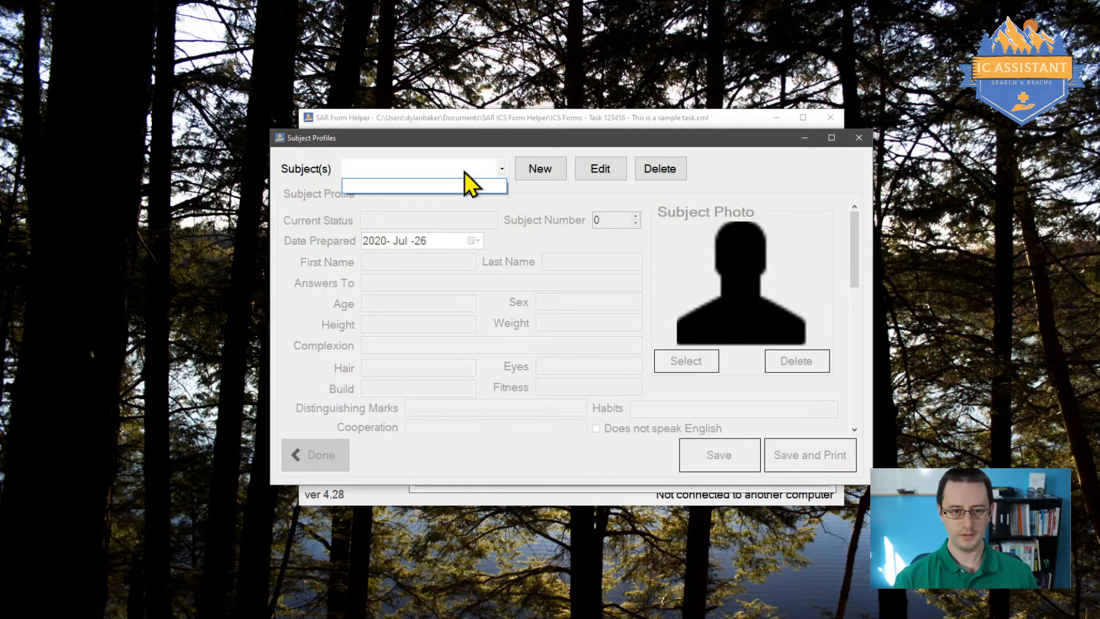
pyautogui.click(499, 166)
pyautogui.click(538, 170)
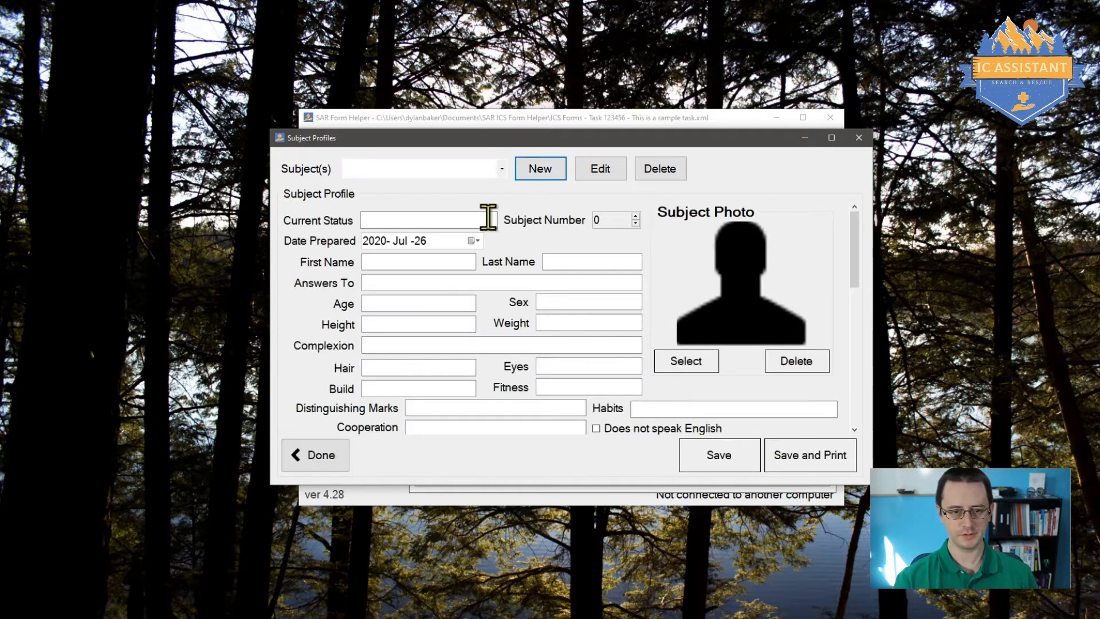
pyautogui.click(465, 222)
pyautogui.write('M')
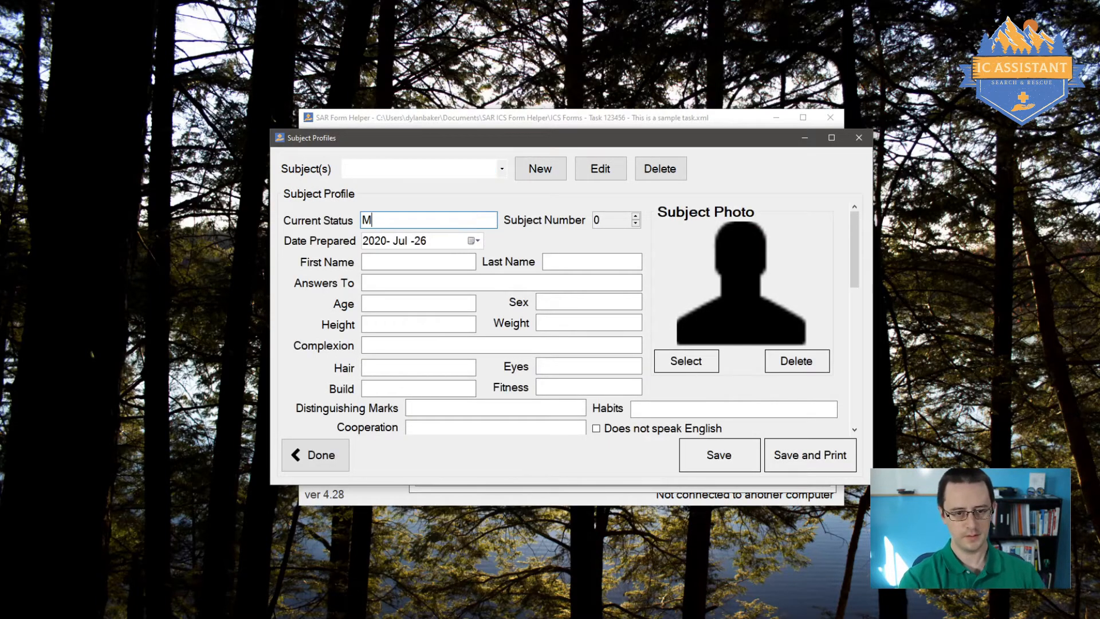
pyautogui.write('issing')
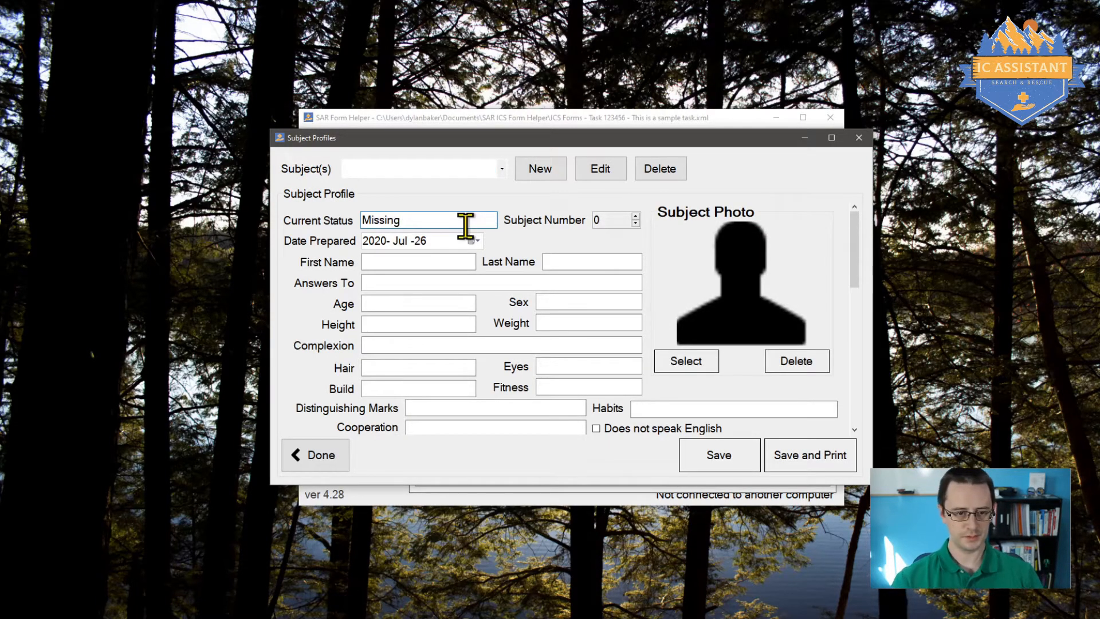
pyautogui.click(420, 259)
pyautogui.write('Yoda')
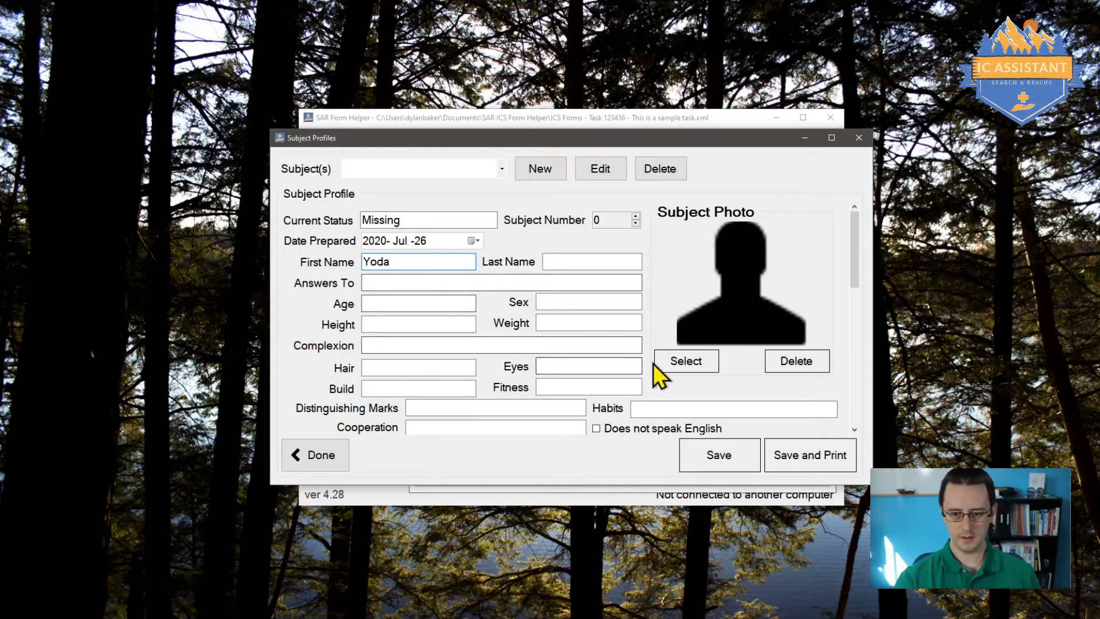
# Step: Add Yoda.jpg as the subject photo, and set the age to ? and the sex to Muppet
pyautogui.click(683, 366)
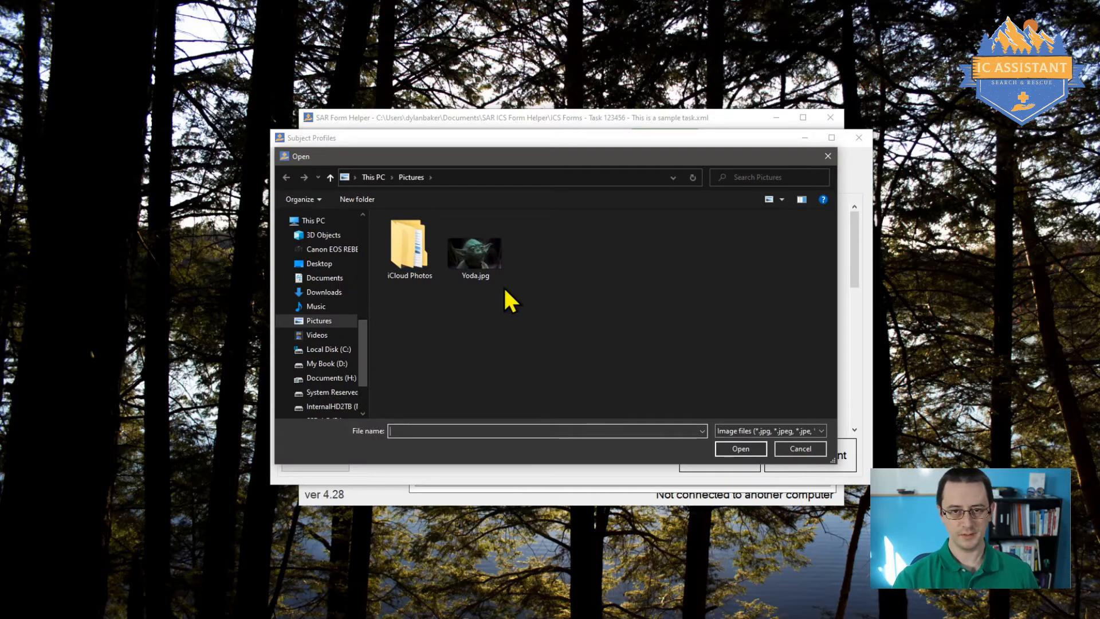
pyautogui.doubleClick(475, 257)
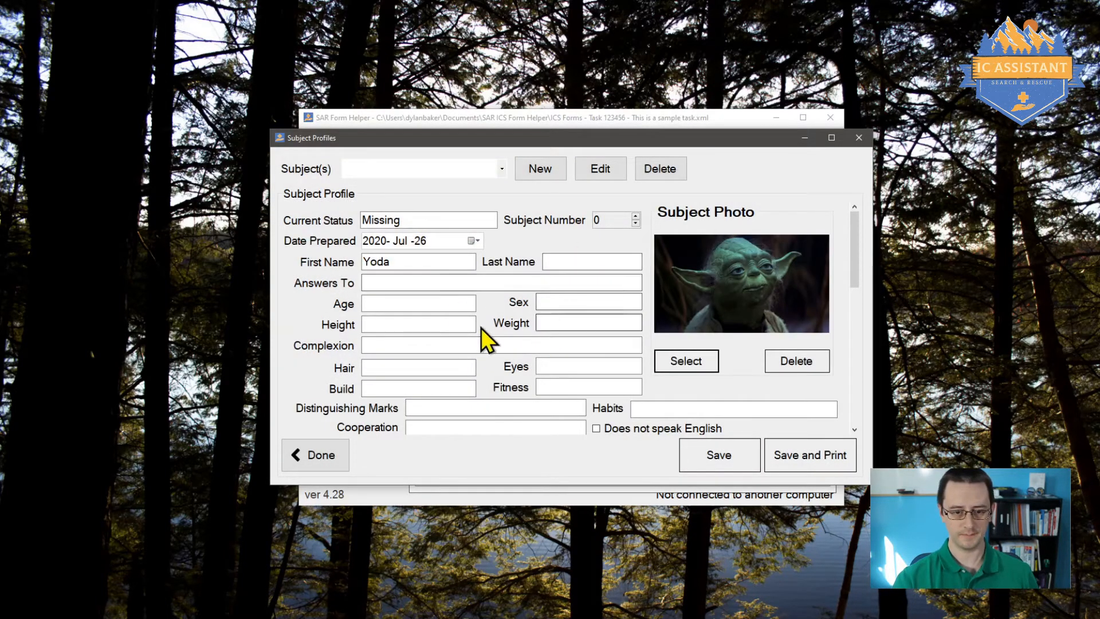
pyautogui.click(445, 304)
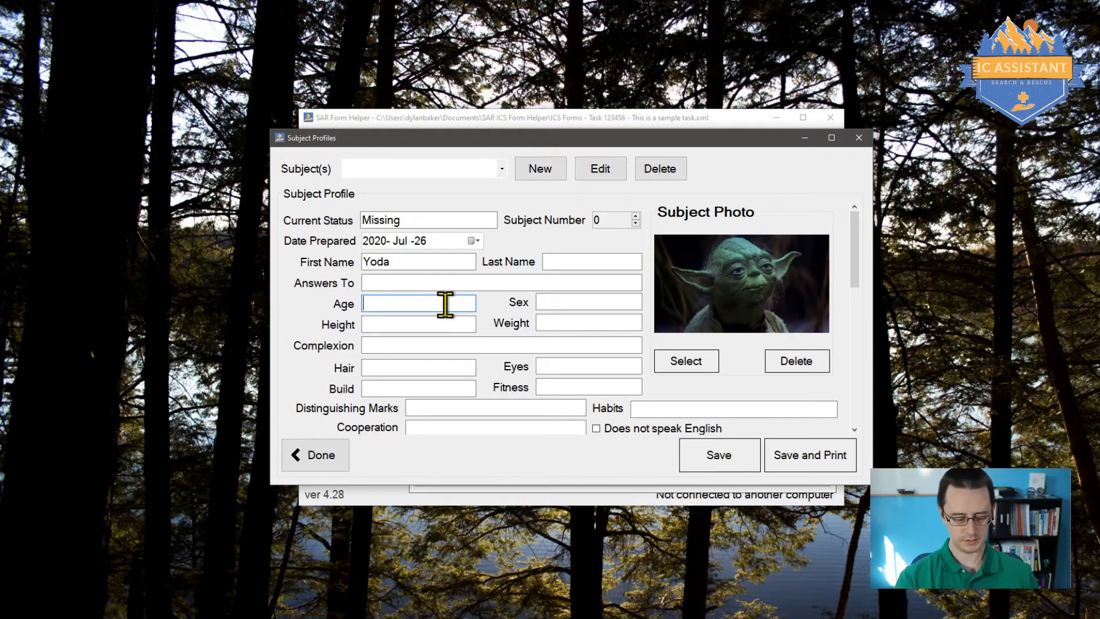
pyautogui.write('?')
pyautogui.click(559, 302)
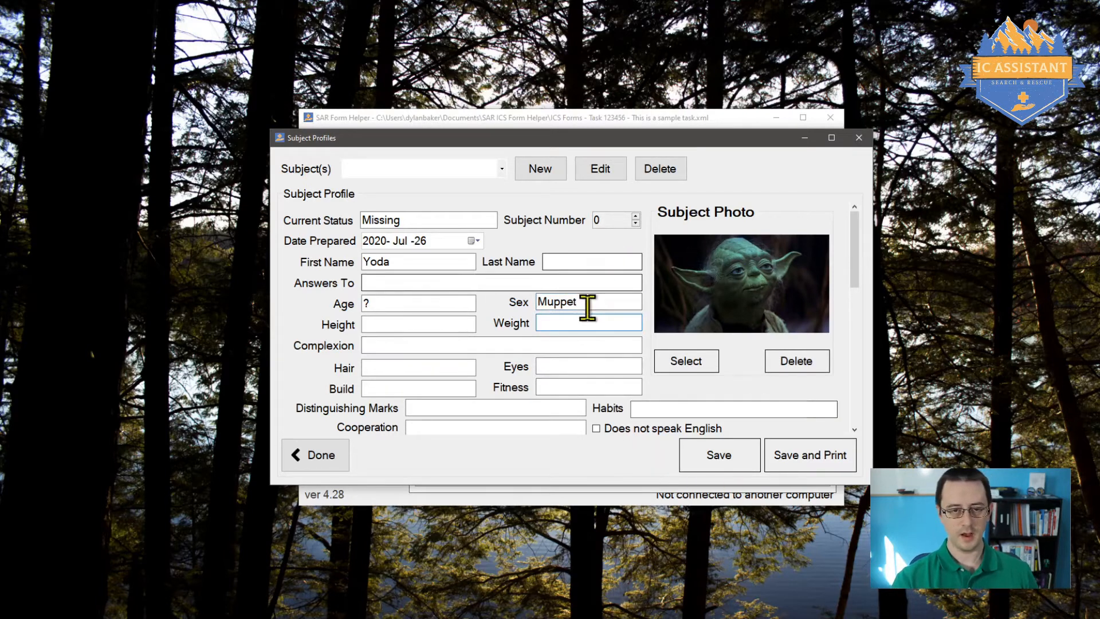
pyautogui.scroll(-3, 686, 326)
pyautogui.scroll(-5, 680, 344)
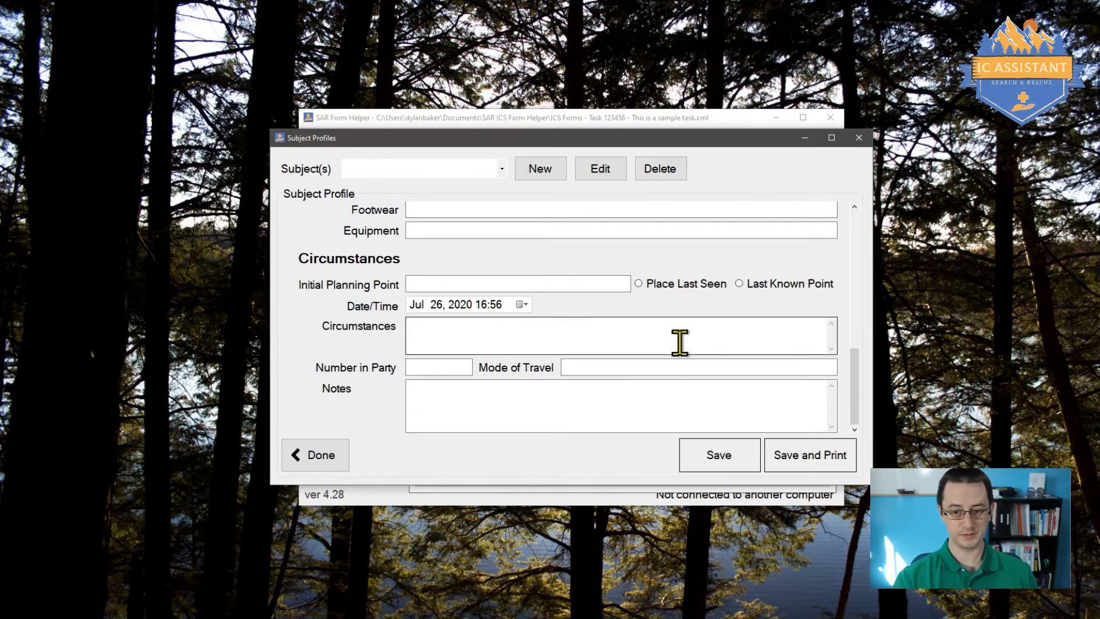
pyautogui.scroll(8, 681, 321)
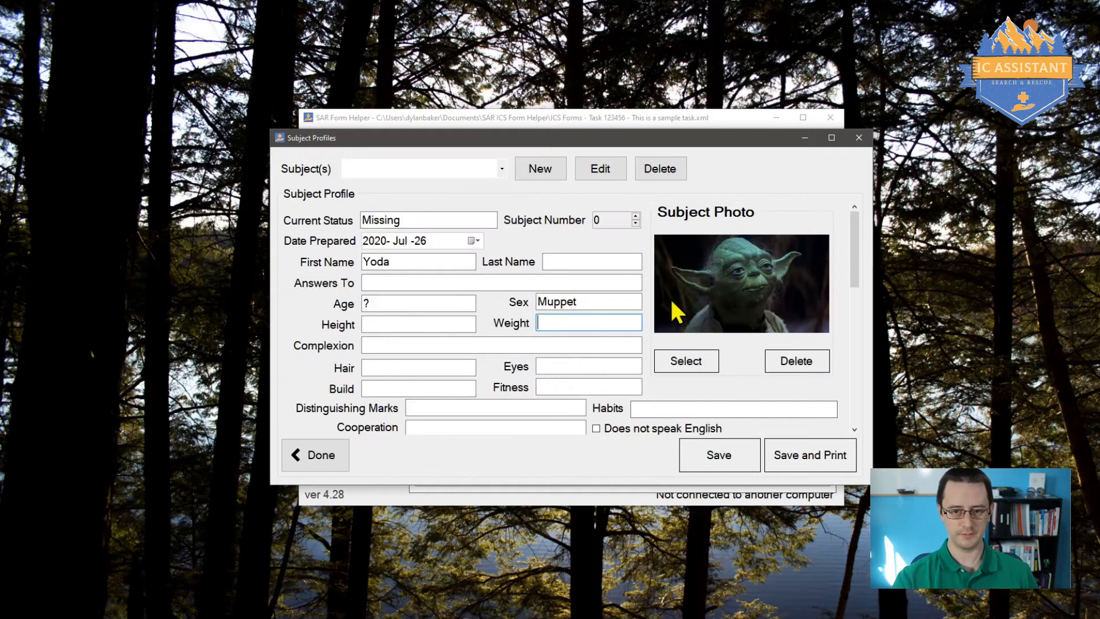
# Step: Save and print the subject profile, reviewing the ICS 301 form's header, photo and description fields before closing the profile editor
pyautogui.click(806, 463)
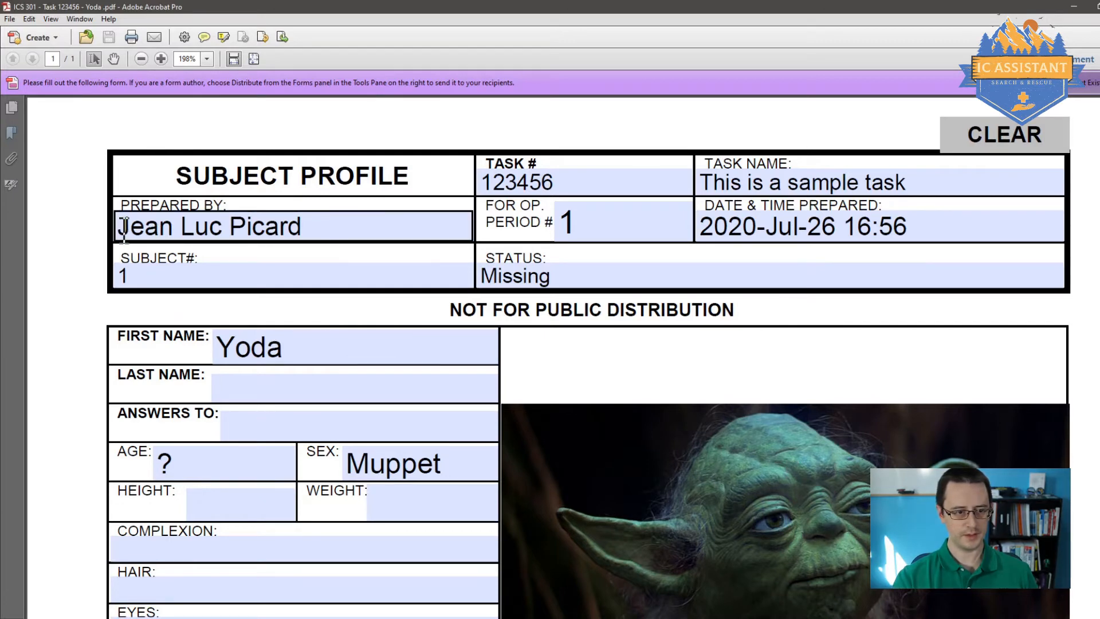
pyautogui.moveTo(124, 229); pyautogui.dragTo(306, 228)
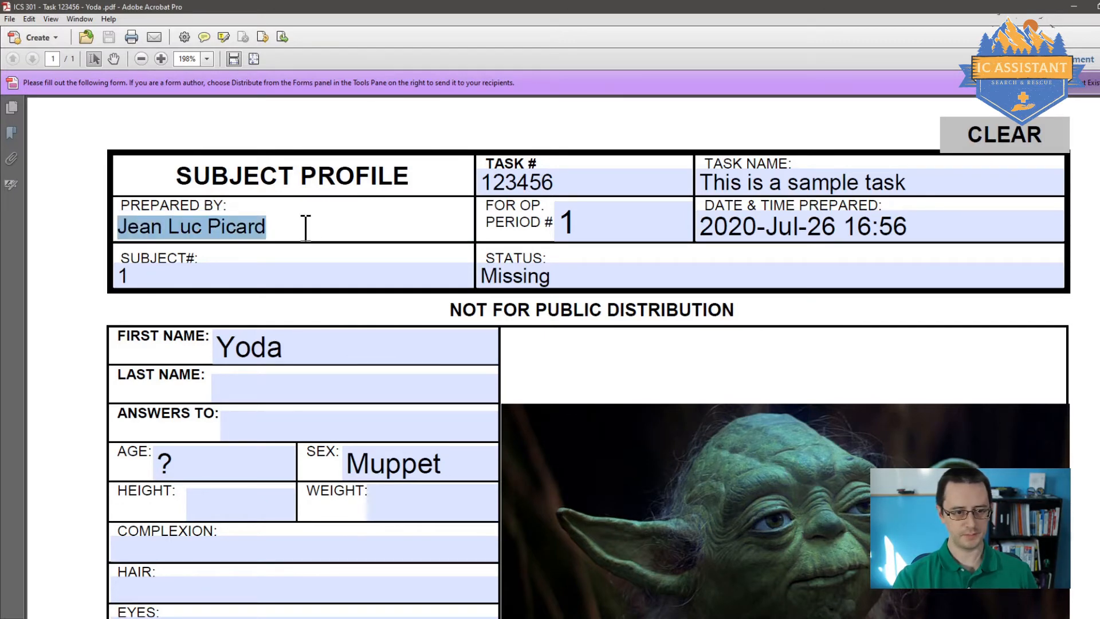
pyautogui.click(804, 274)
pyautogui.scroll(-1, 712, 331)
pyautogui.scroll(-5, 712, 331)
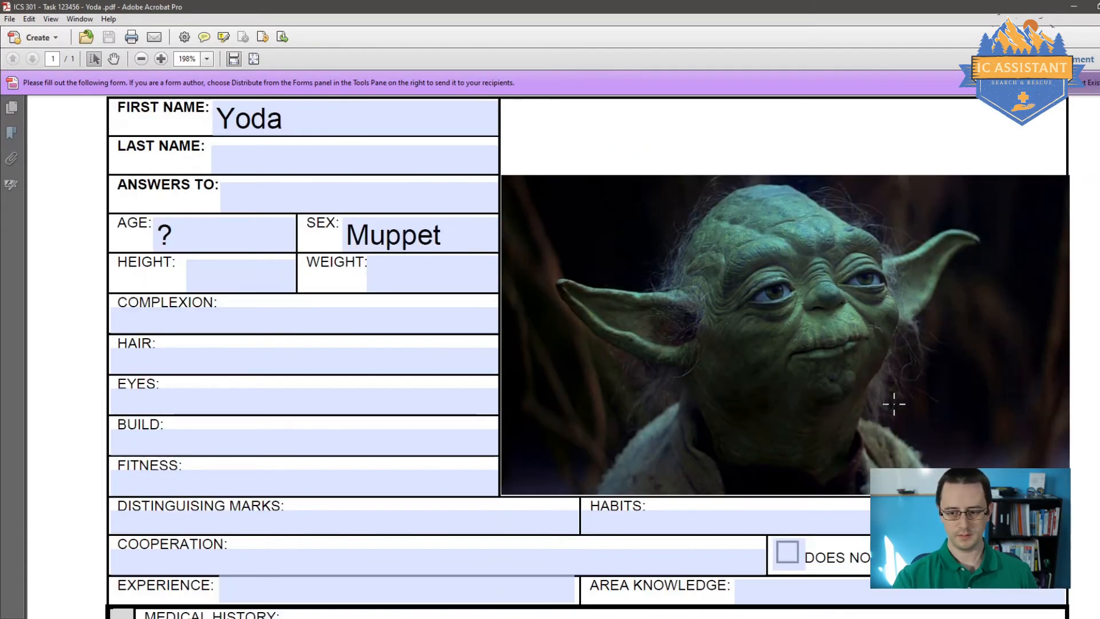
pyautogui.scroll(-15, 857, 454)
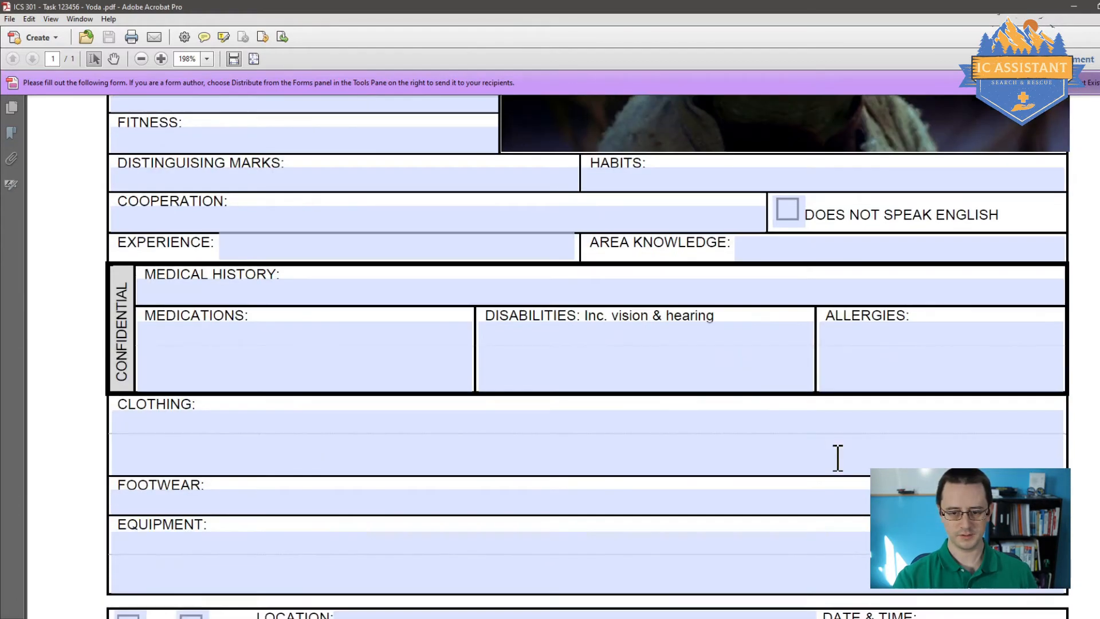
pyautogui.scroll(3, 836, 457)
pyautogui.scroll(20, 838, 458)
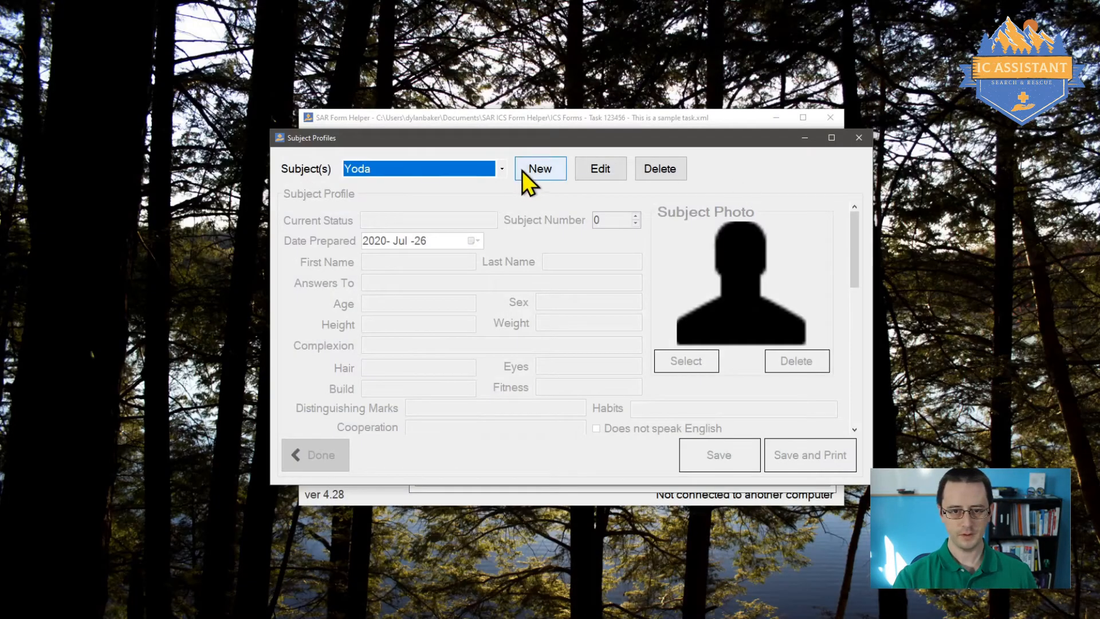
pyautogui.click(547, 167)
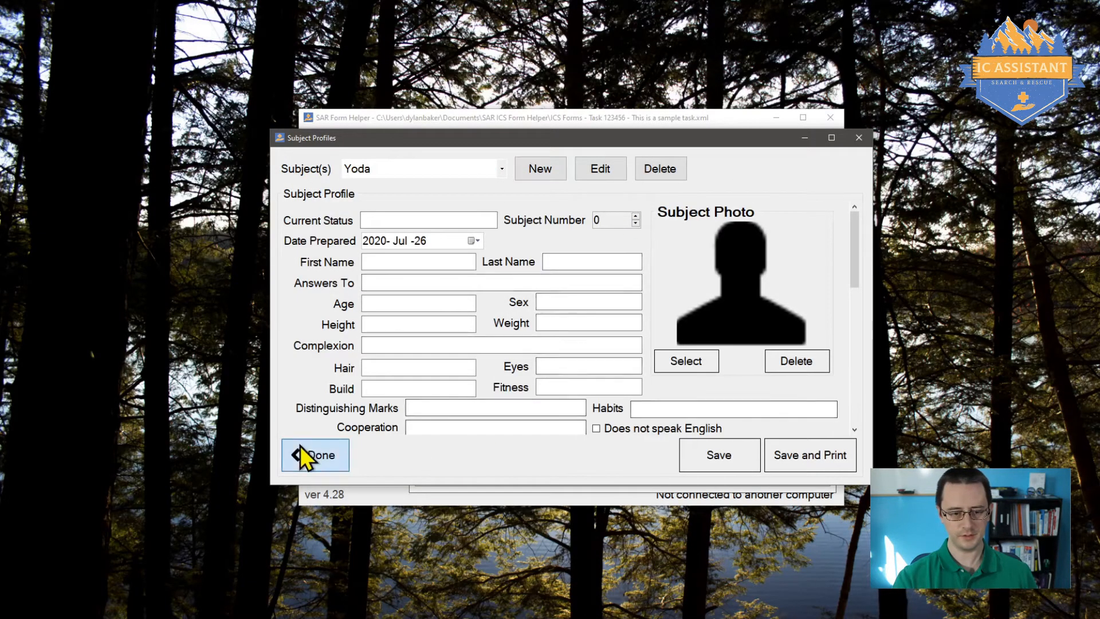
pyautogui.click(315, 455)
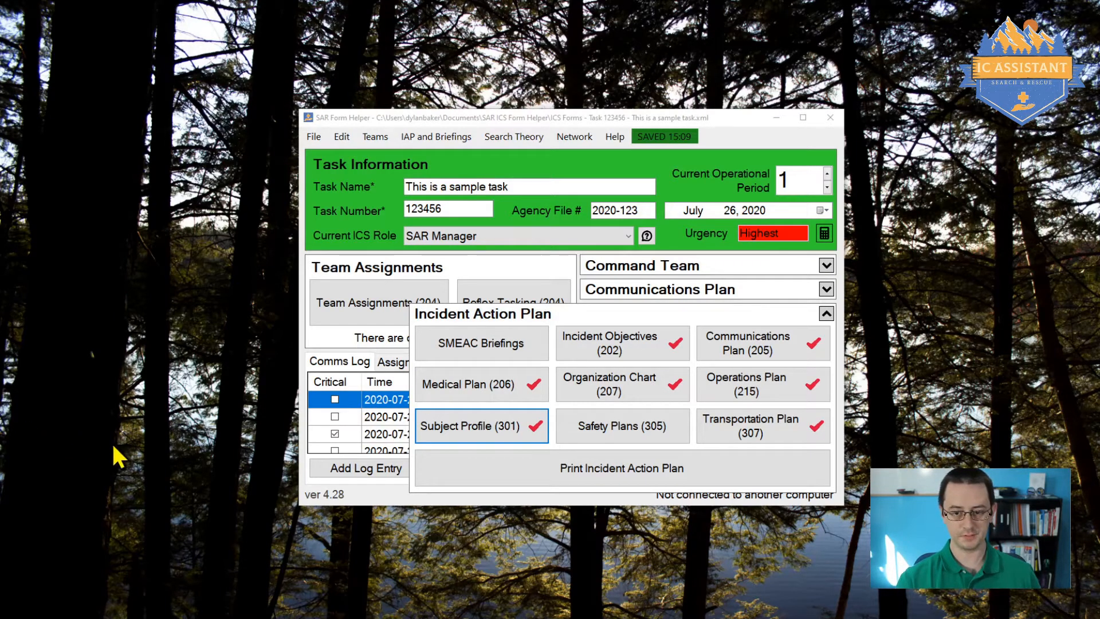
# Step: Open the printable Operations Plan (215) and examine its assignments and Prepared By (Planning) field
pyautogui.click(766, 401)
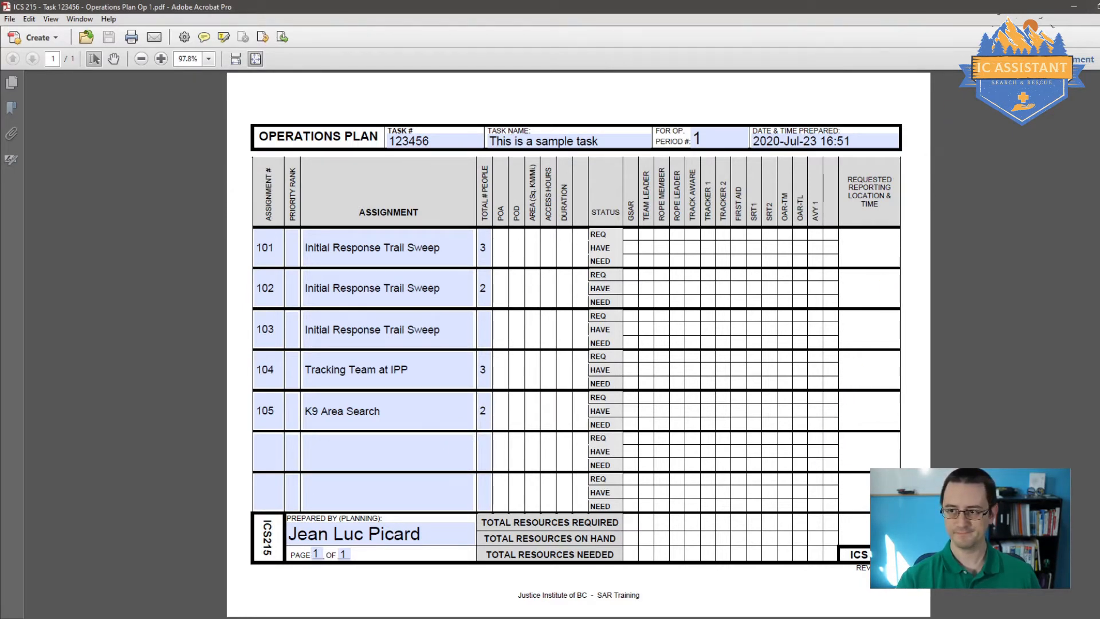
pyautogui.click(1087, 6)
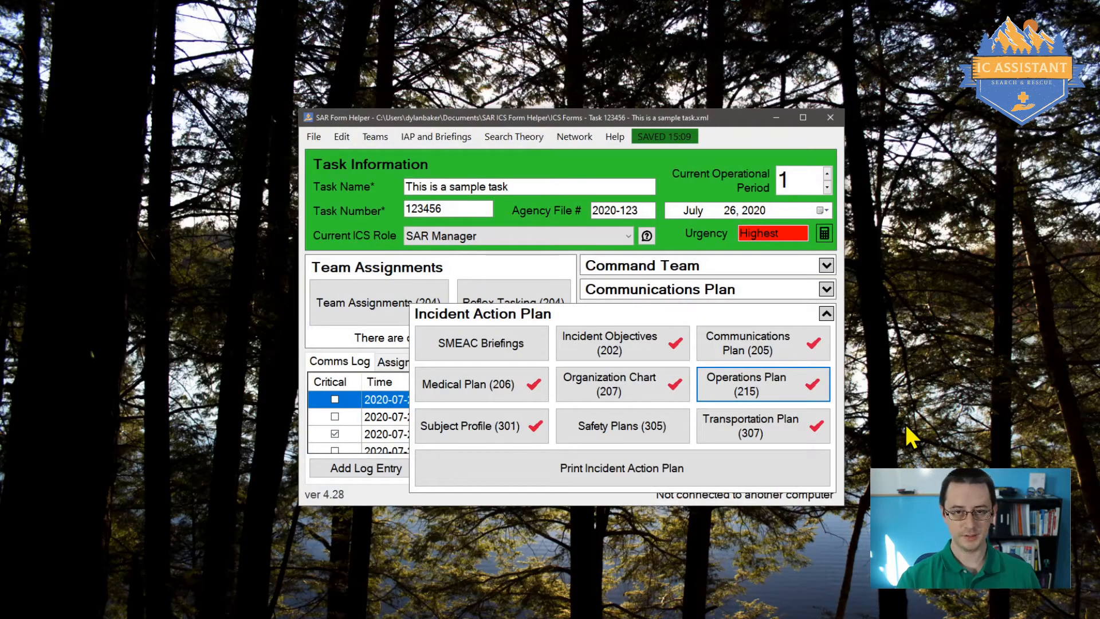
# Step: Open the SMEAC Briefings and examine the incident management and subject details in the Situation section
pyautogui.click(508, 343)
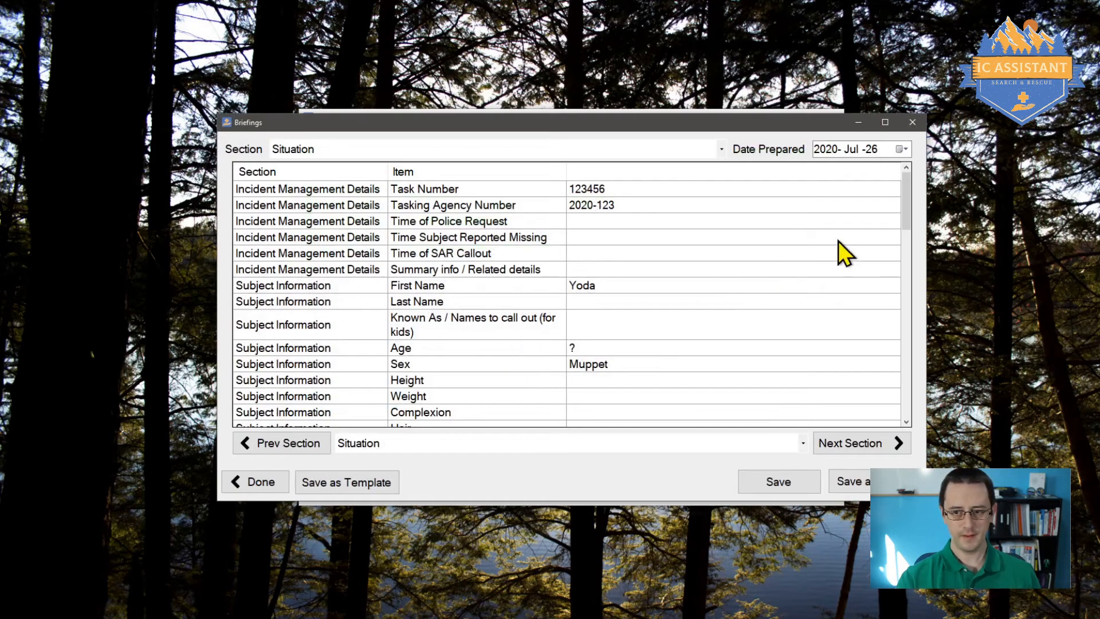
pyautogui.moveTo(908, 201); pyautogui.dragTo(920, 179)
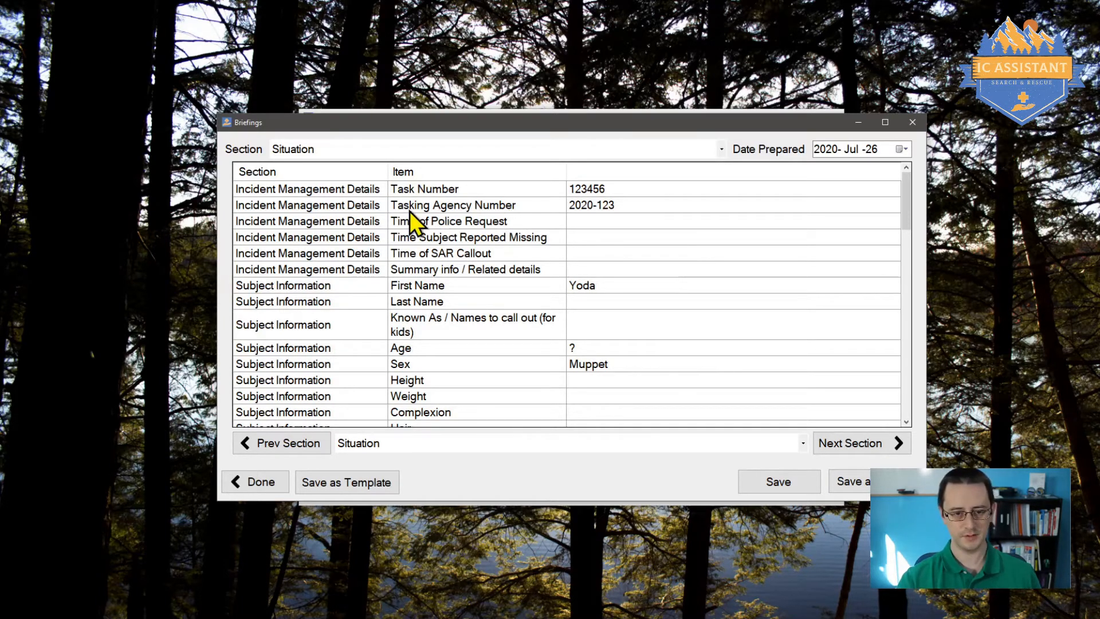
pyautogui.click(641, 191)
pyautogui.click(645, 200)
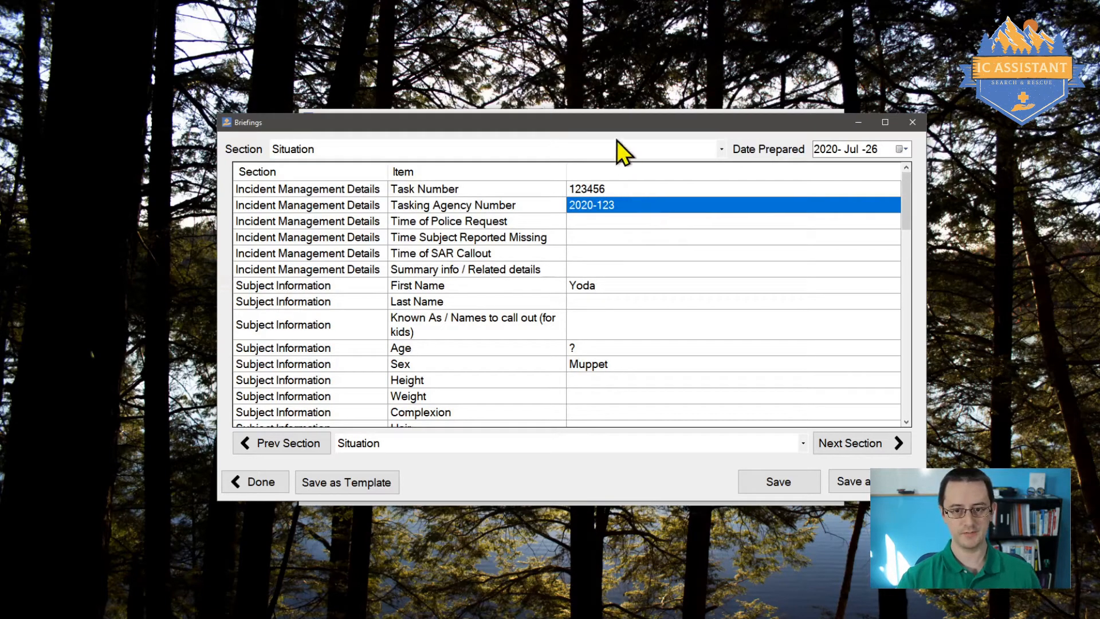
# Step: Review the briefing's full Situation section, including the subject's name and sex, urgency rating, map orientation and weather items
pyautogui.moveTo(615, 128)
pyautogui.mouseDown()
pyautogui.moveTo(591, 355)
pyautogui.moveTo(634, 131)
pyautogui.mouseUp()
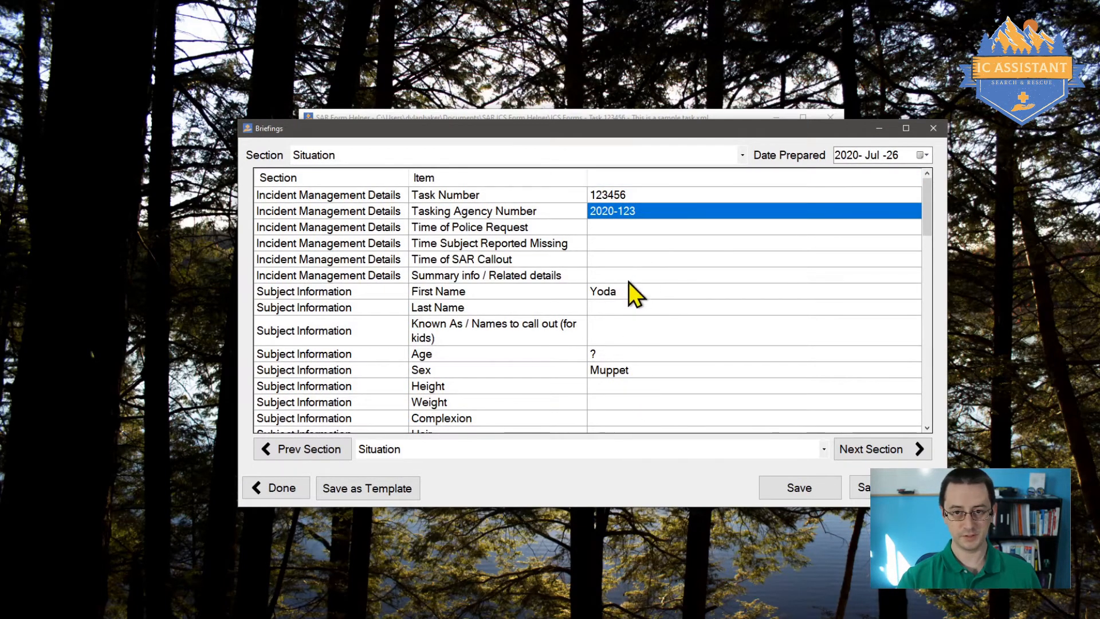
pyautogui.click(614, 292)
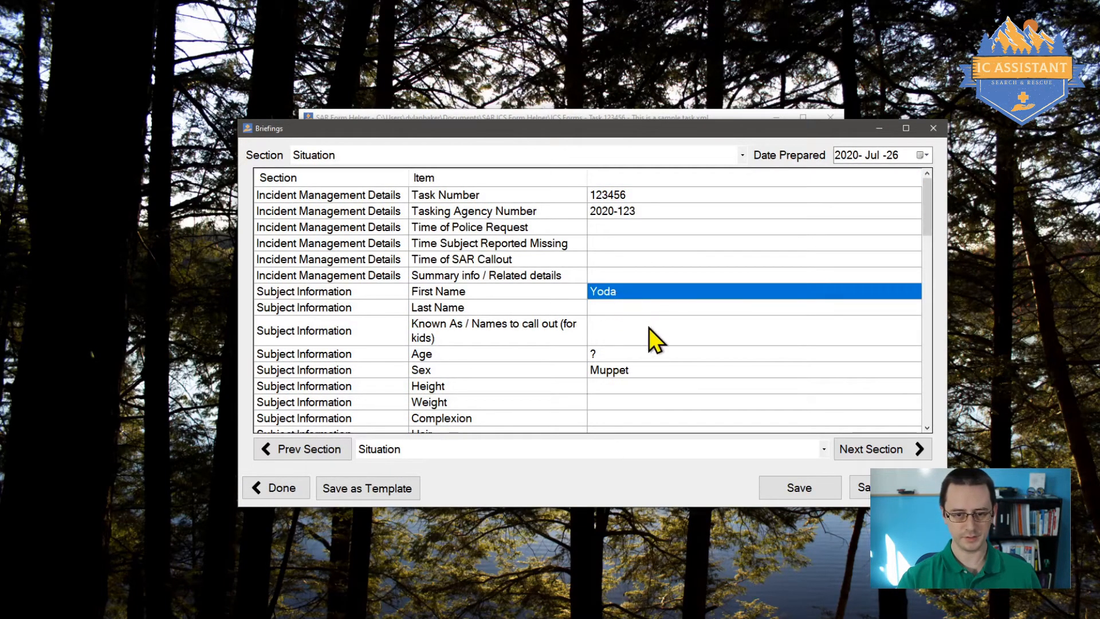
pyautogui.click(655, 366)
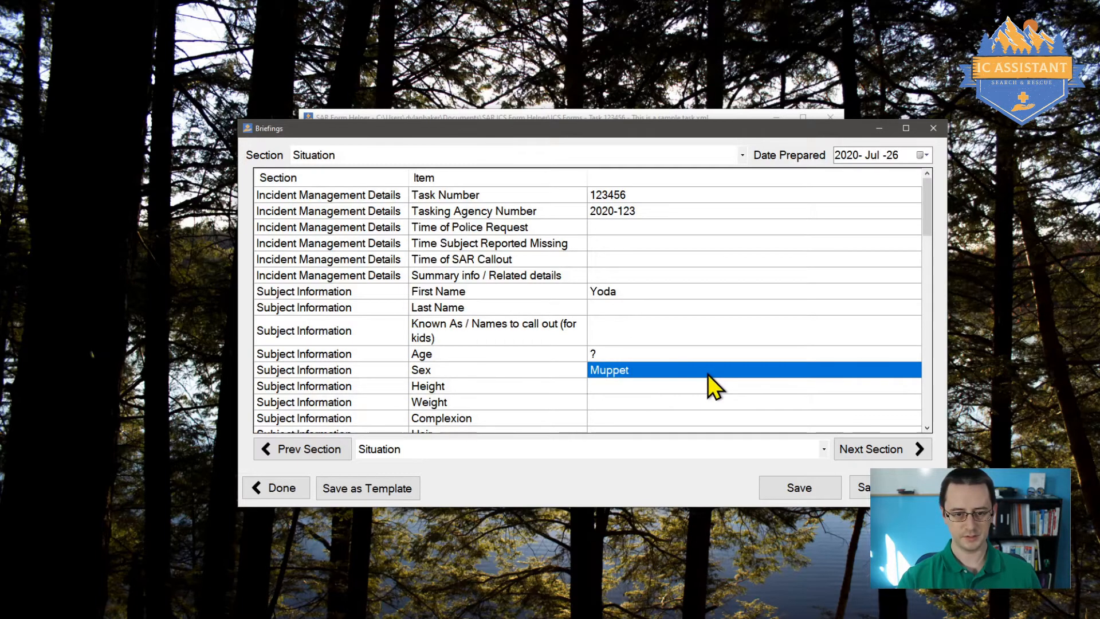
pyautogui.scroll(-4, 708, 375)
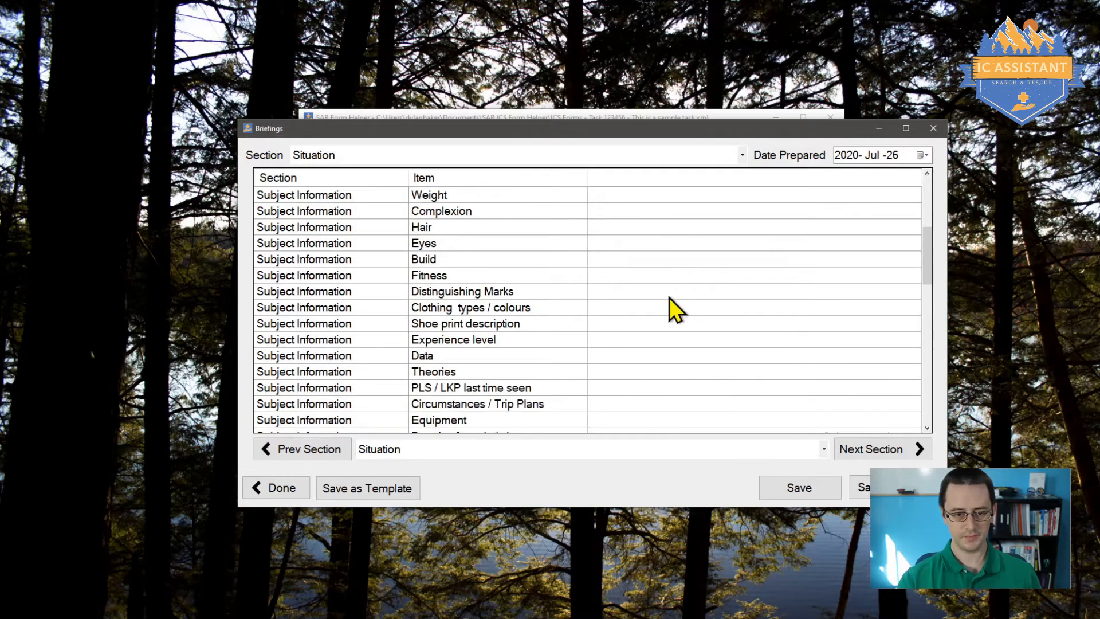
pyautogui.scroll(-3, 669, 304)
pyautogui.scroll(-1, 666, 311)
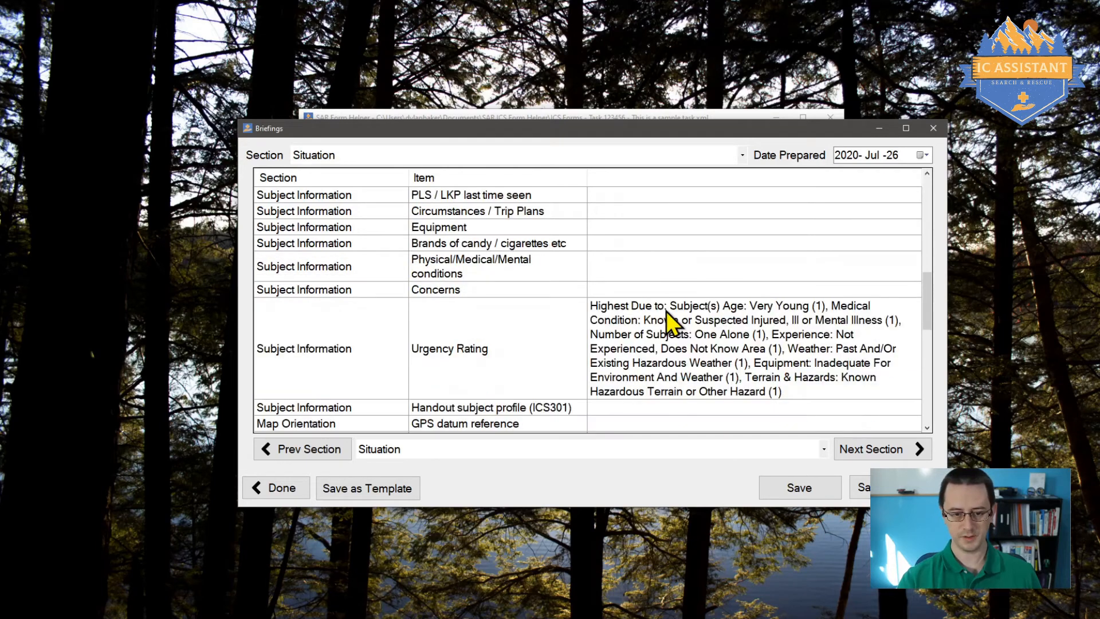
pyautogui.click(720, 321)
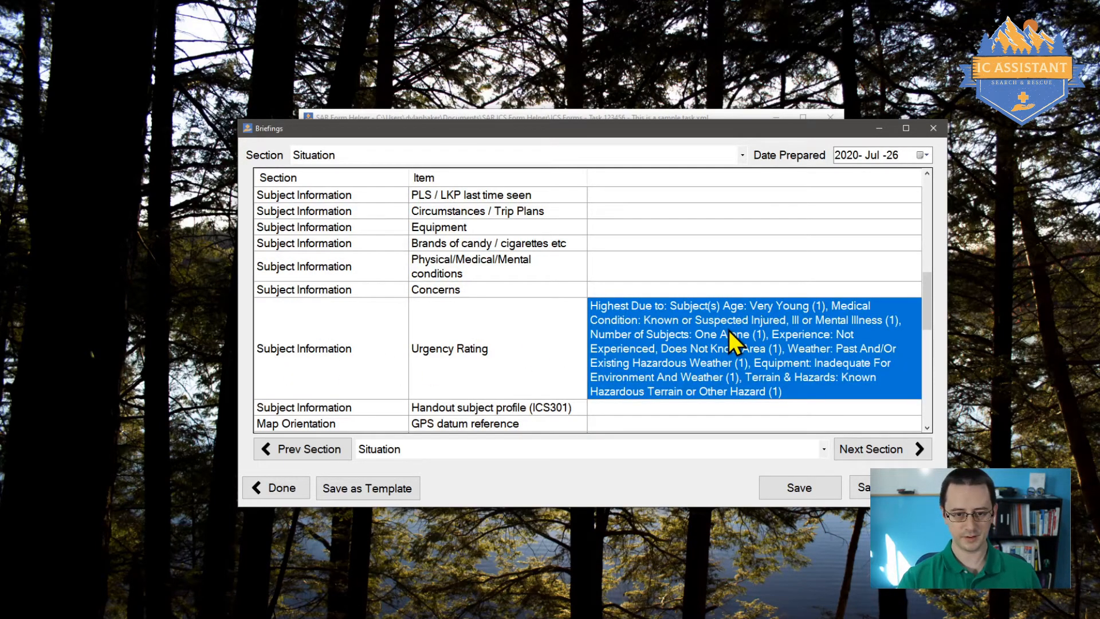
pyautogui.scroll(-3, 728, 330)
pyautogui.scroll(-3, 729, 330)
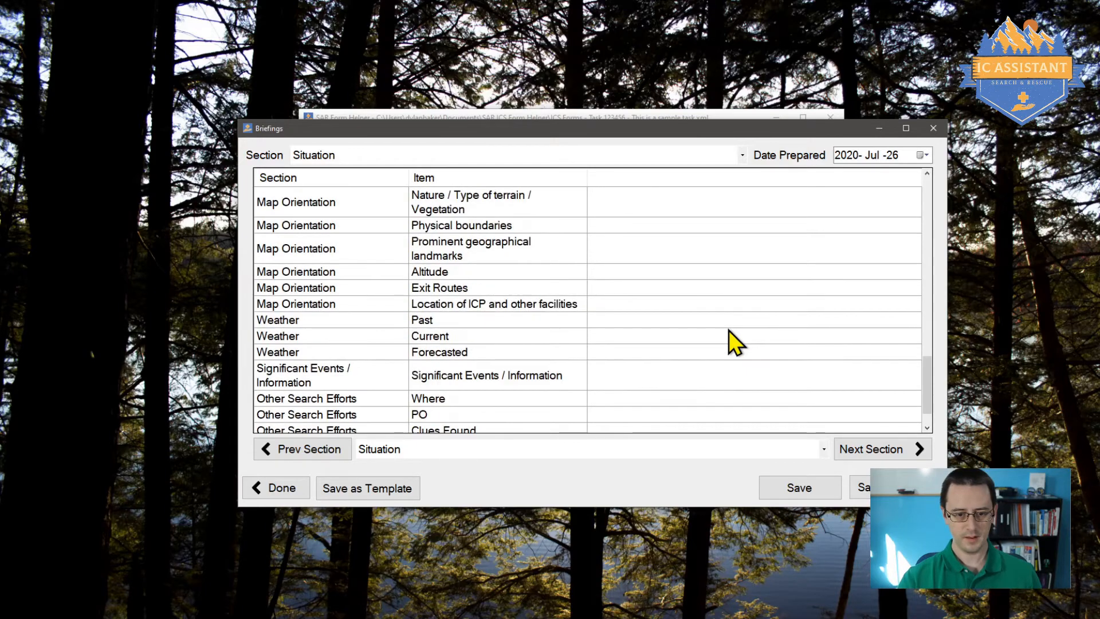
pyautogui.scroll(15, 729, 330)
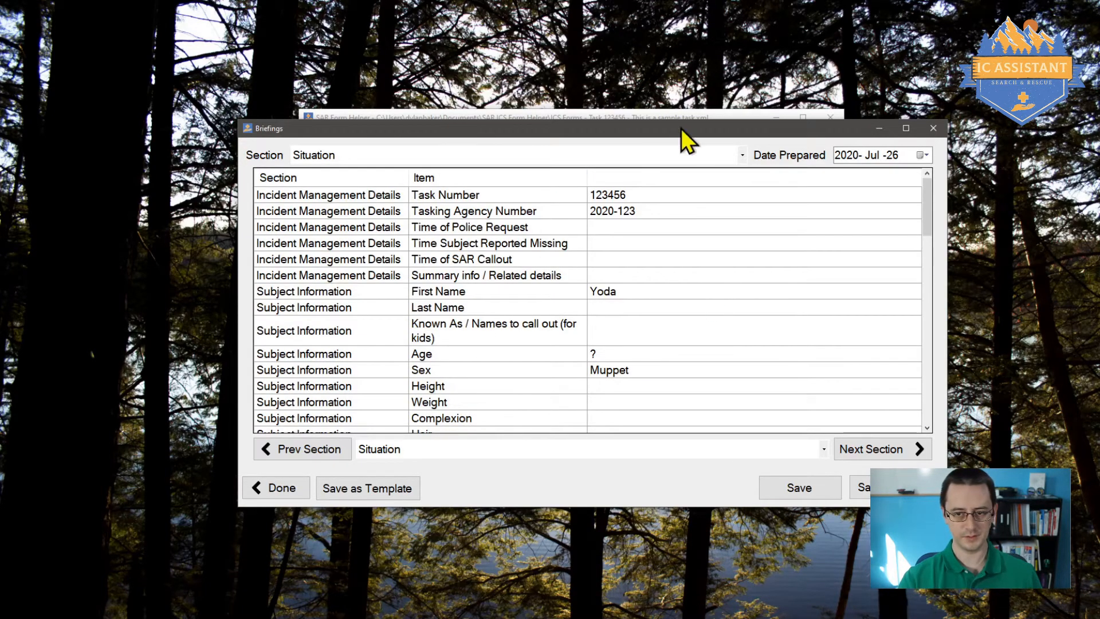
# Step: Step through the Mission, Execution, Administration / Logistics and Command / Communications sections, examining the key players, frequencies and call signs
pyautogui.click(868, 449)
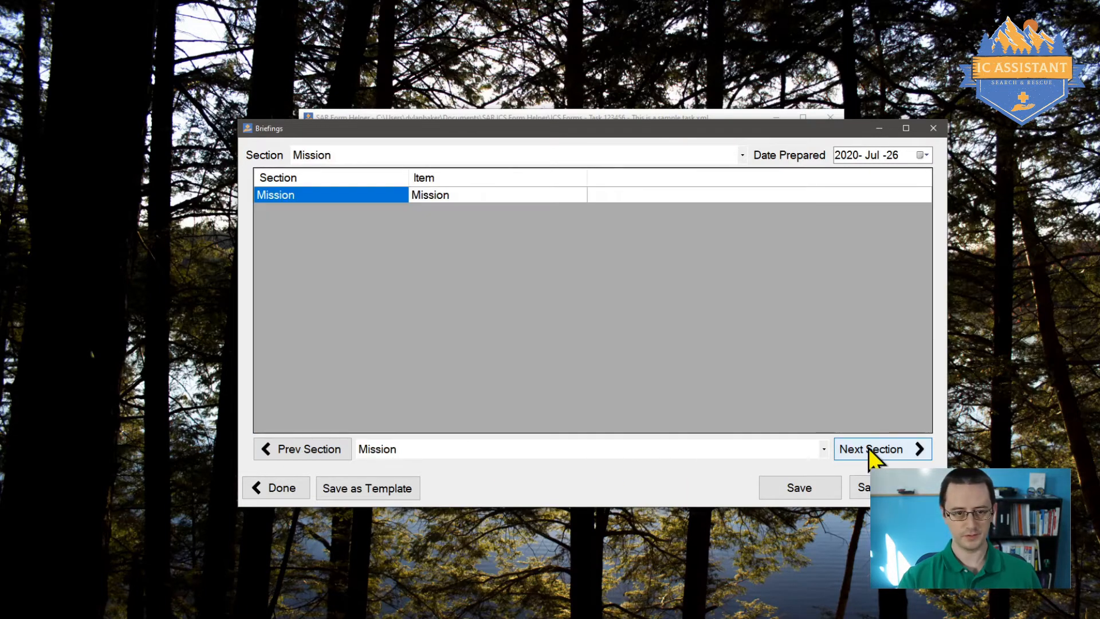
pyautogui.click(869, 448)
pyautogui.click(868, 448)
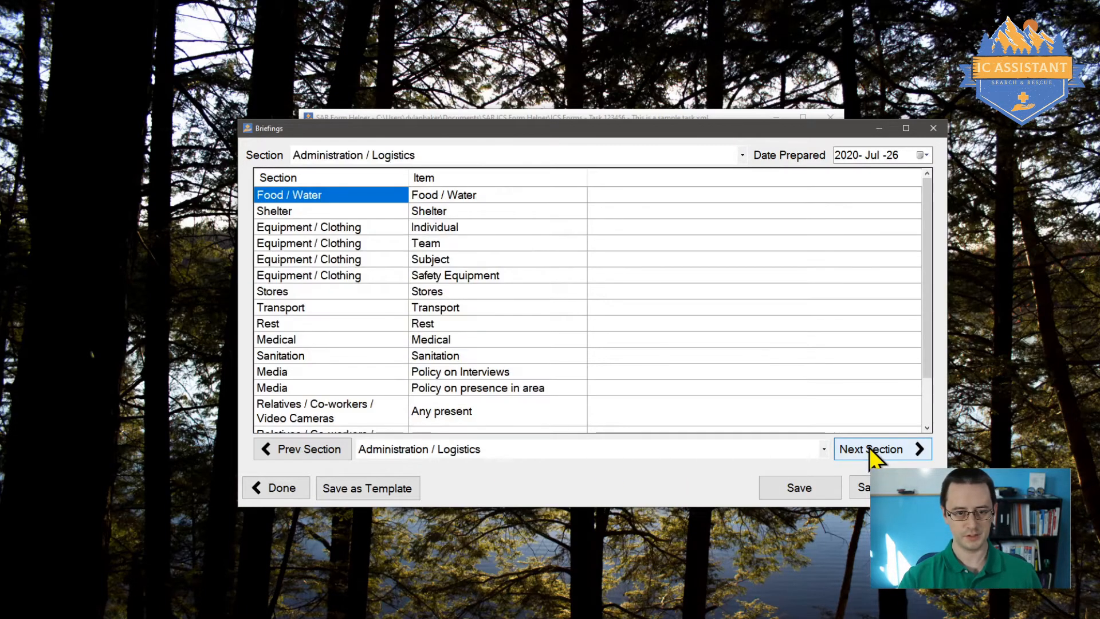
pyautogui.scroll(-2, 654, 236)
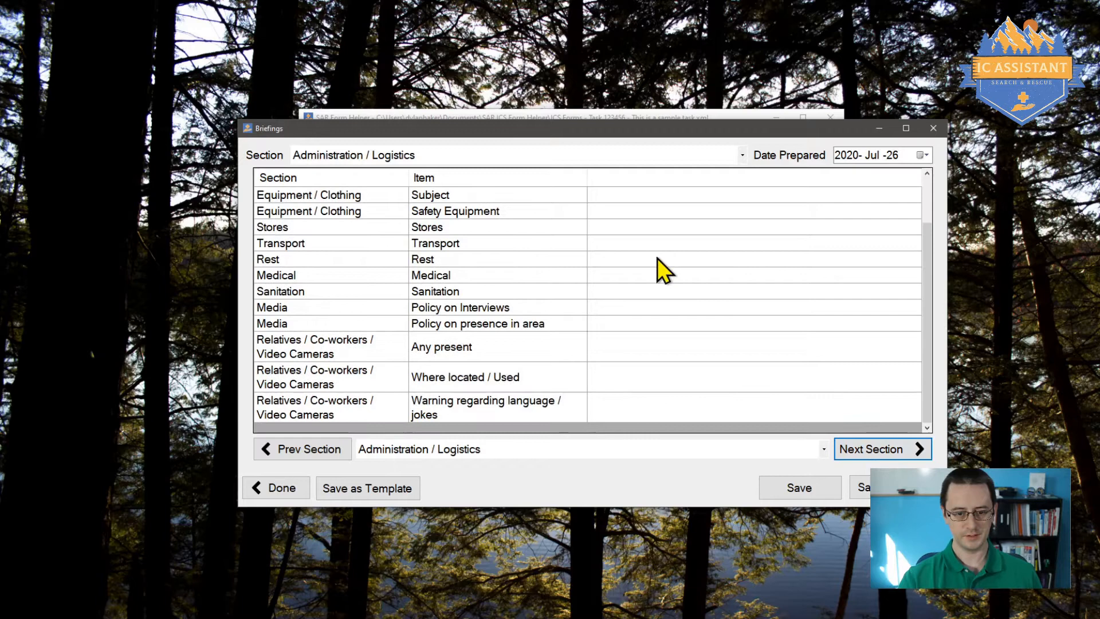
pyautogui.click(871, 449)
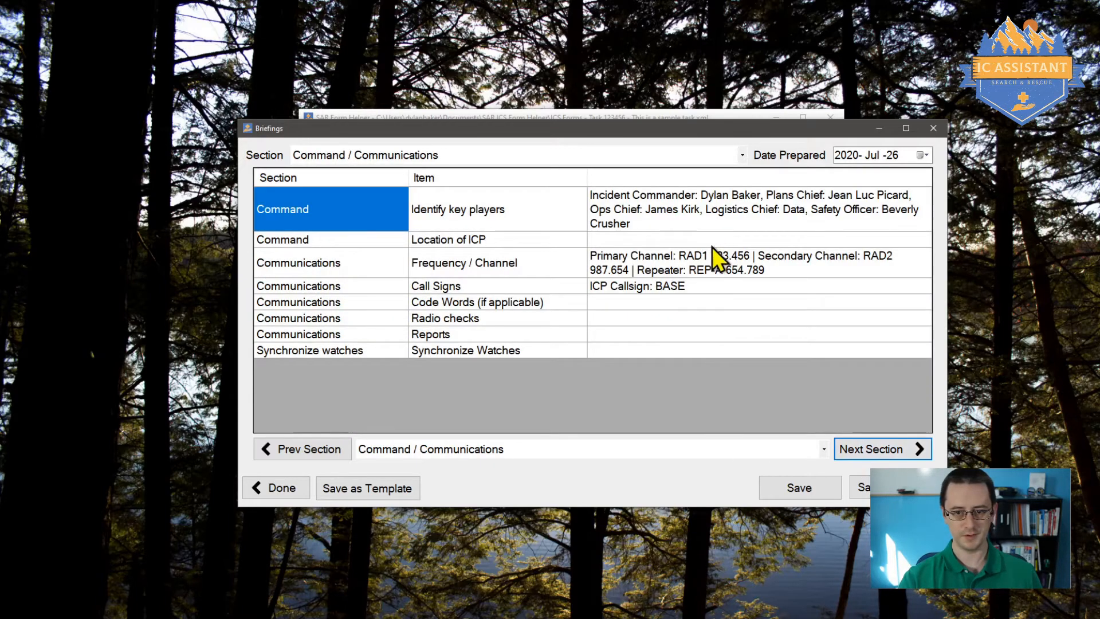
pyautogui.click(723, 210)
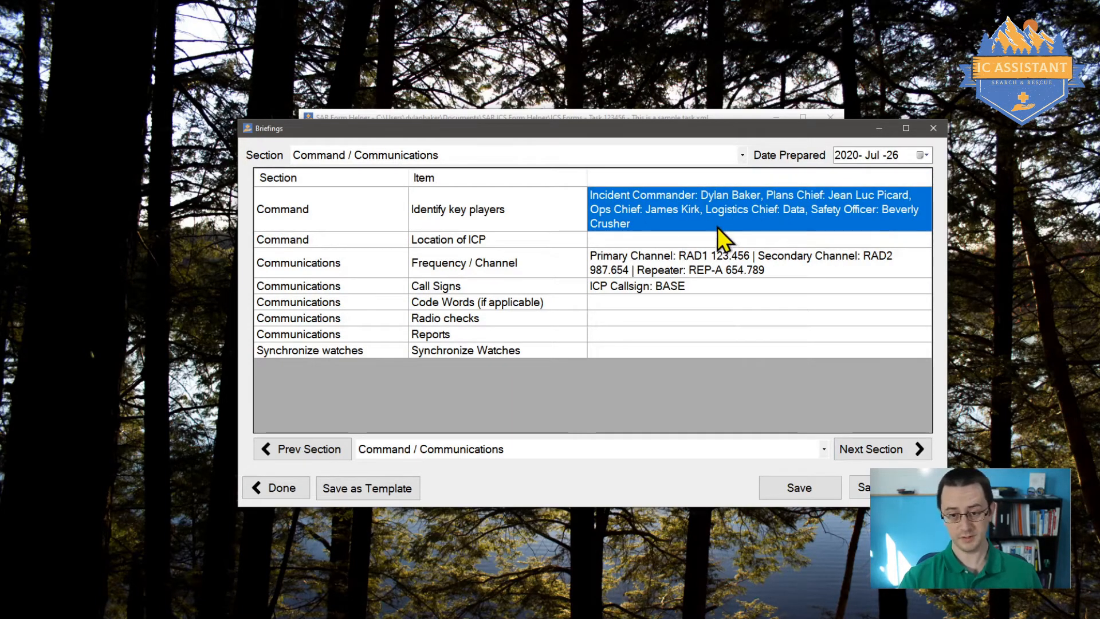
pyautogui.click(613, 270)
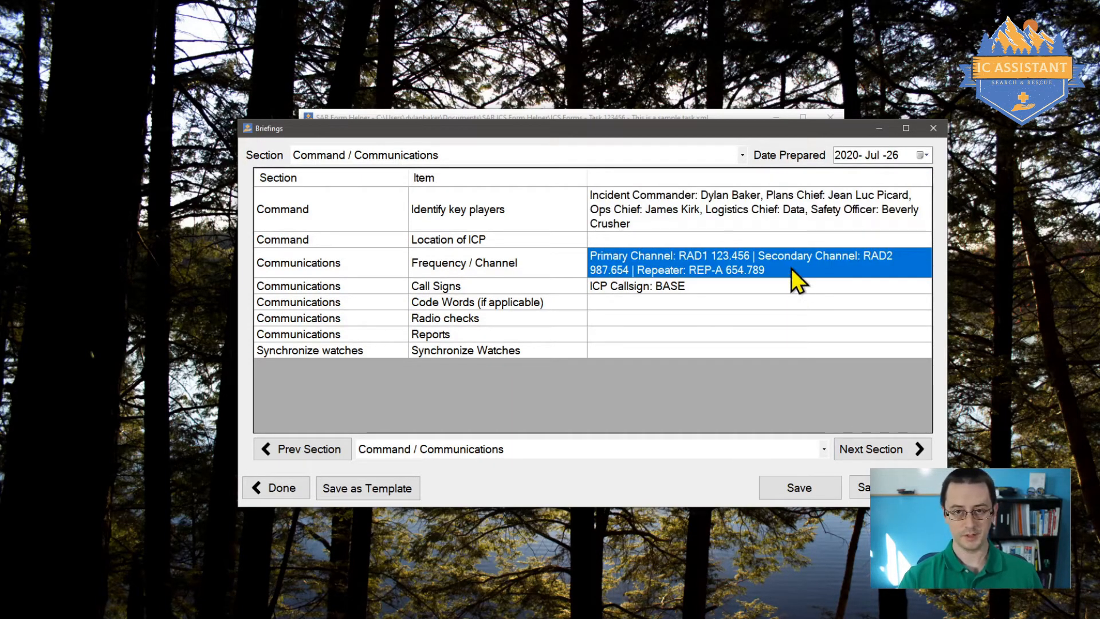
pyautogui.click(689, 285)
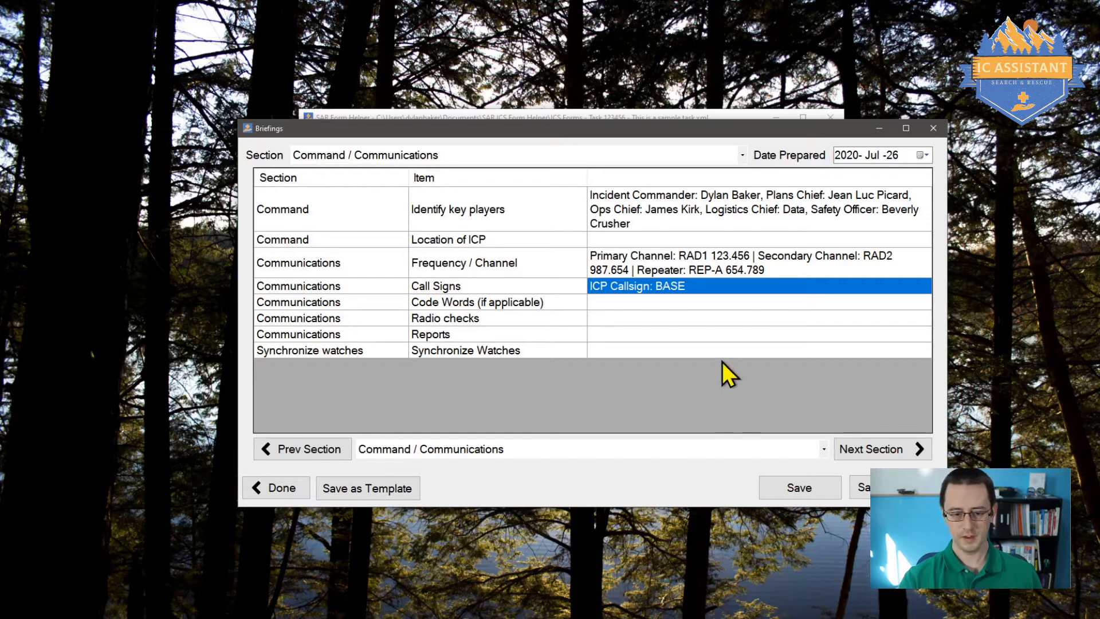
# Step: Return to the Situation section and save and print the SMEAC briefing
pyautogui.click(316, 451)
pyautogui.click(315, 451)
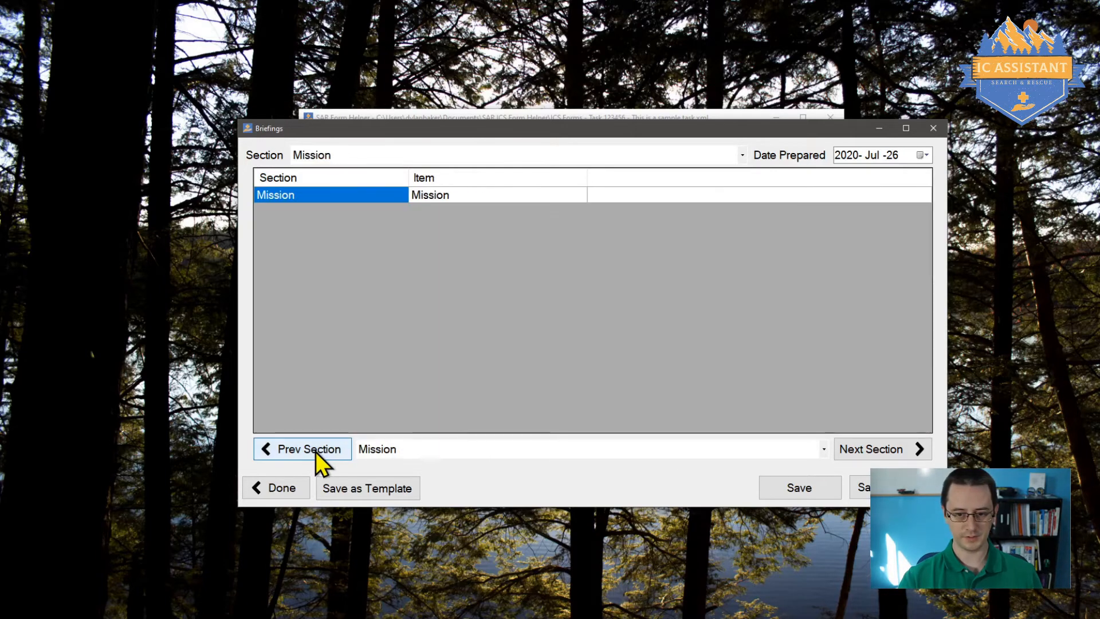
pyautogui.click(315, 449)
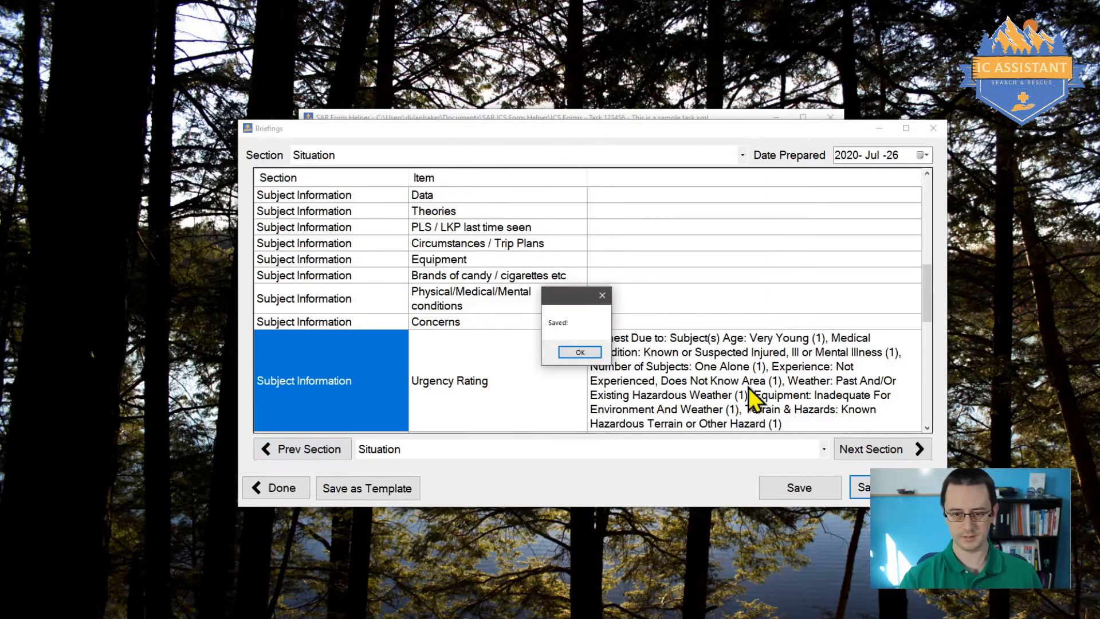
pyautogui.click(587, 358)
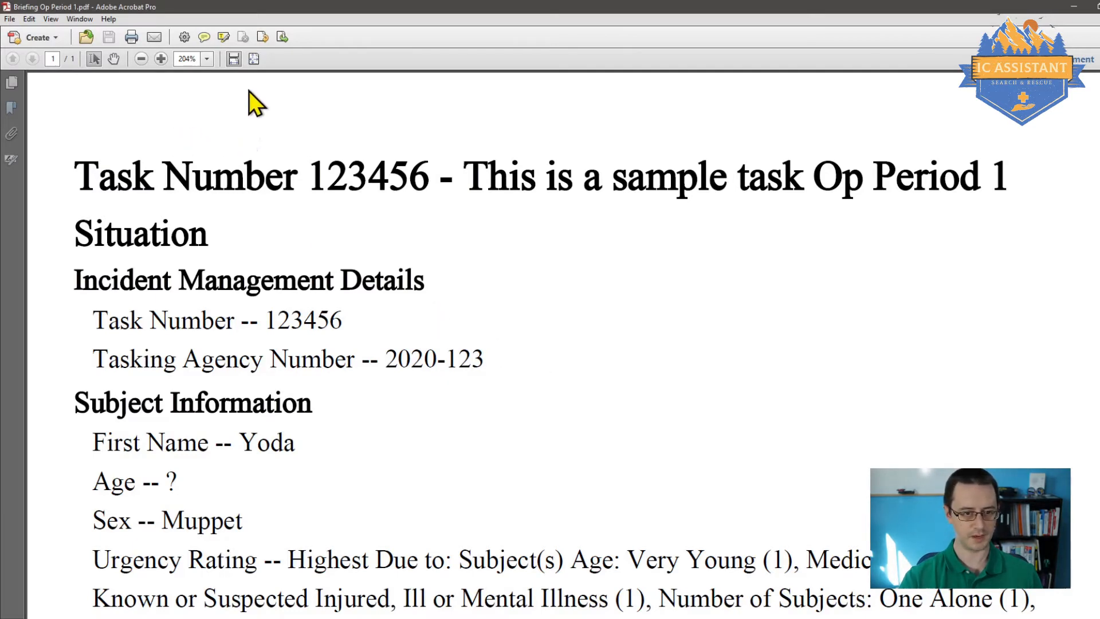
# Step: View the whole page of the printed briefing, examine its Mission spacing and print date, and close the Briefings window
pyautogui.click(253, 59)
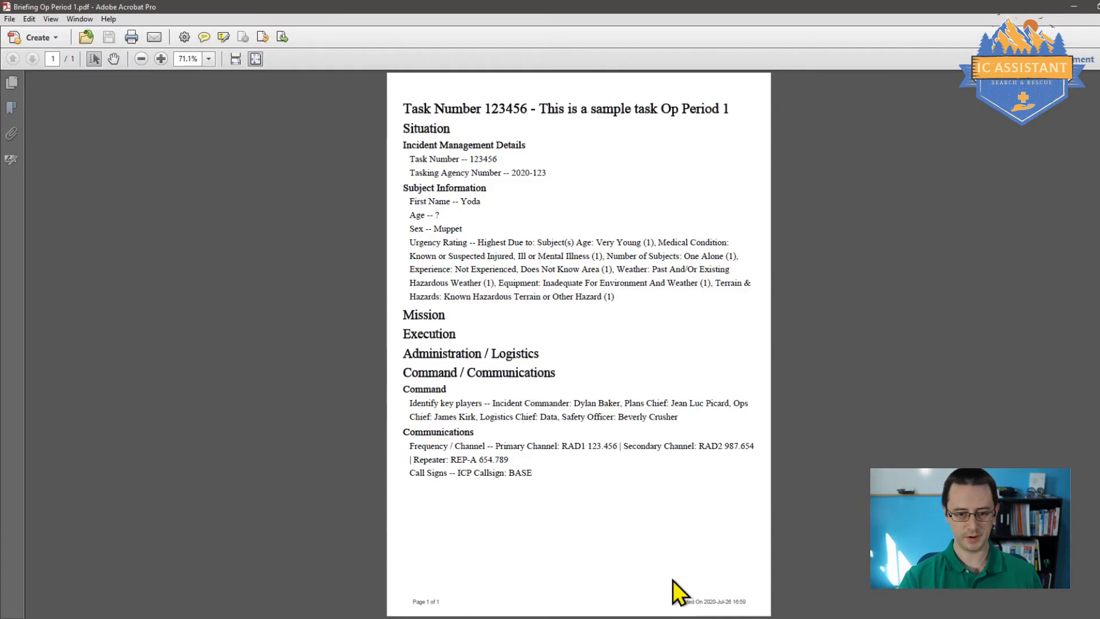
pyautogui.moveTo(409, 309); pyautogui.dragTo(499, 331)
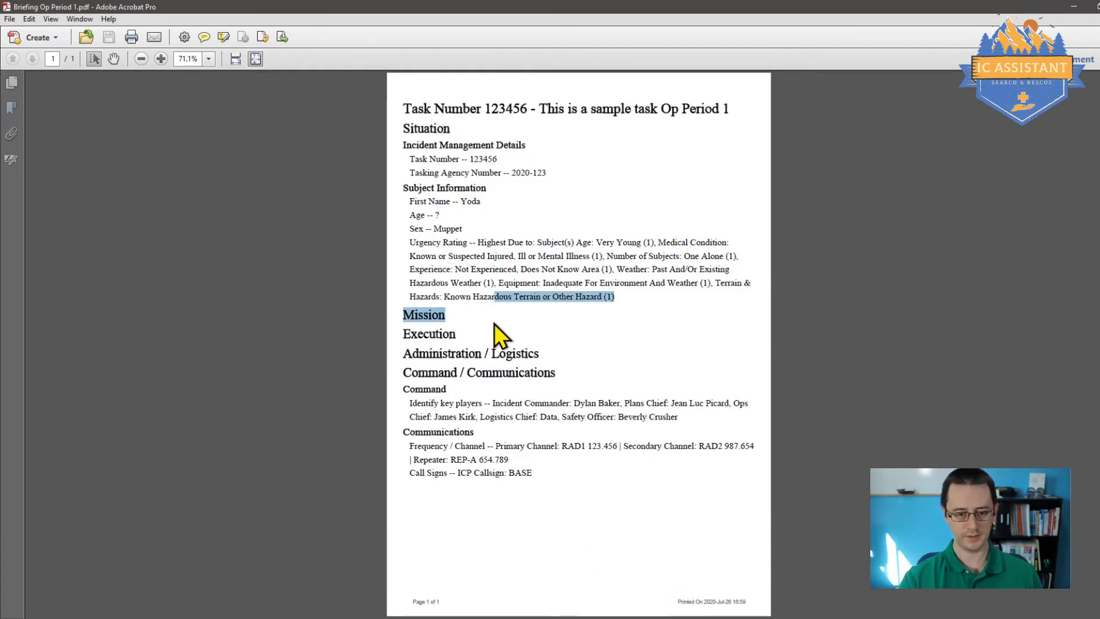
pyautogui.click(498, 331)
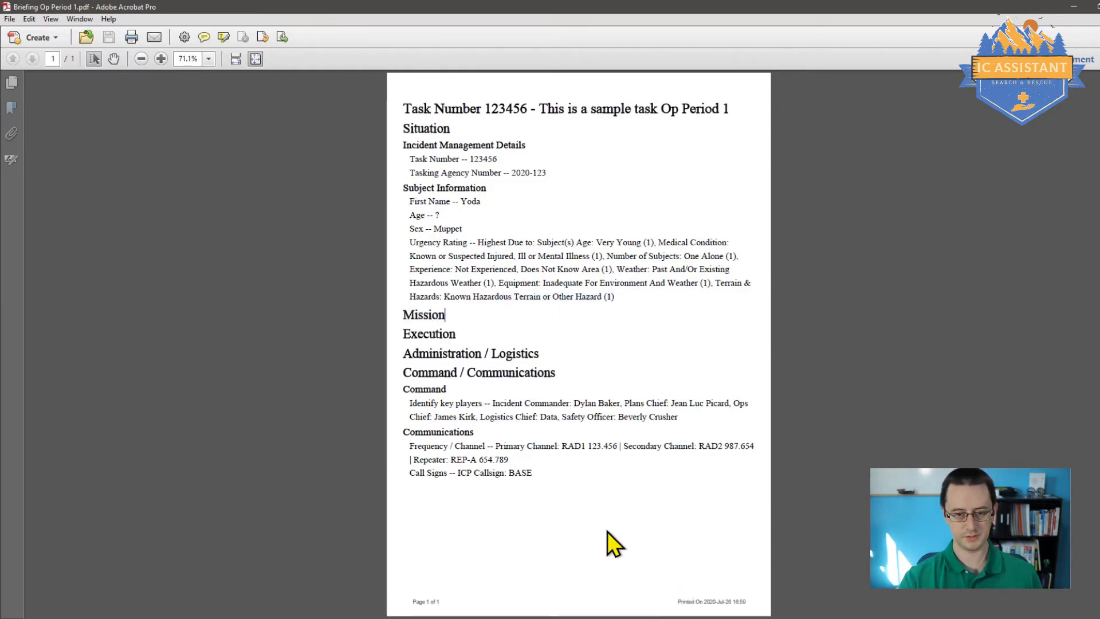
pyautogui.moveTo(677, 598); pyautogui.dragTo(798, 606)
pyautogui.click(657, 536)
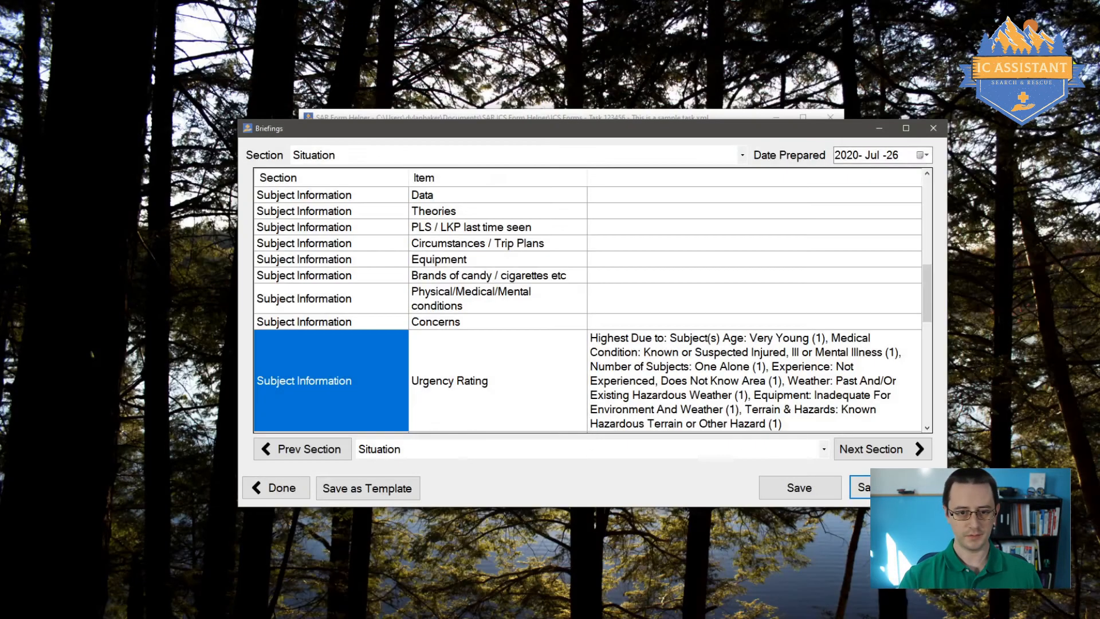
pyautogui.click(943, 128)
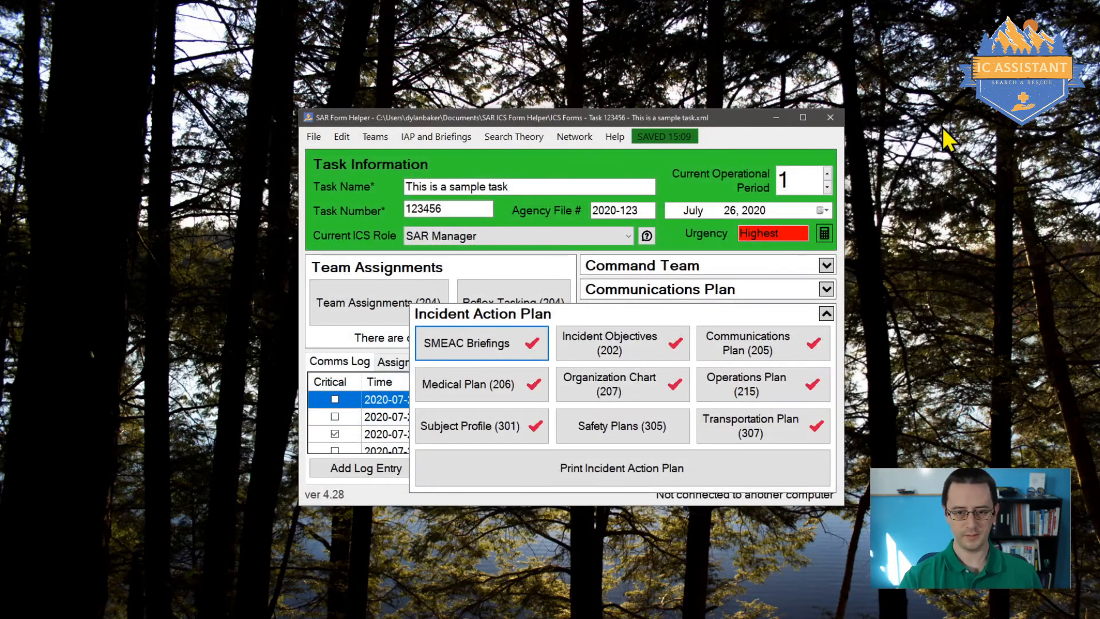
# Step: Open team assignment 105 K9 Area Search, check the options for including the SMEAC briefing and subject profile, and save and print it
pyautogui.click(826, 314)
pyautogui.click(378, 302)
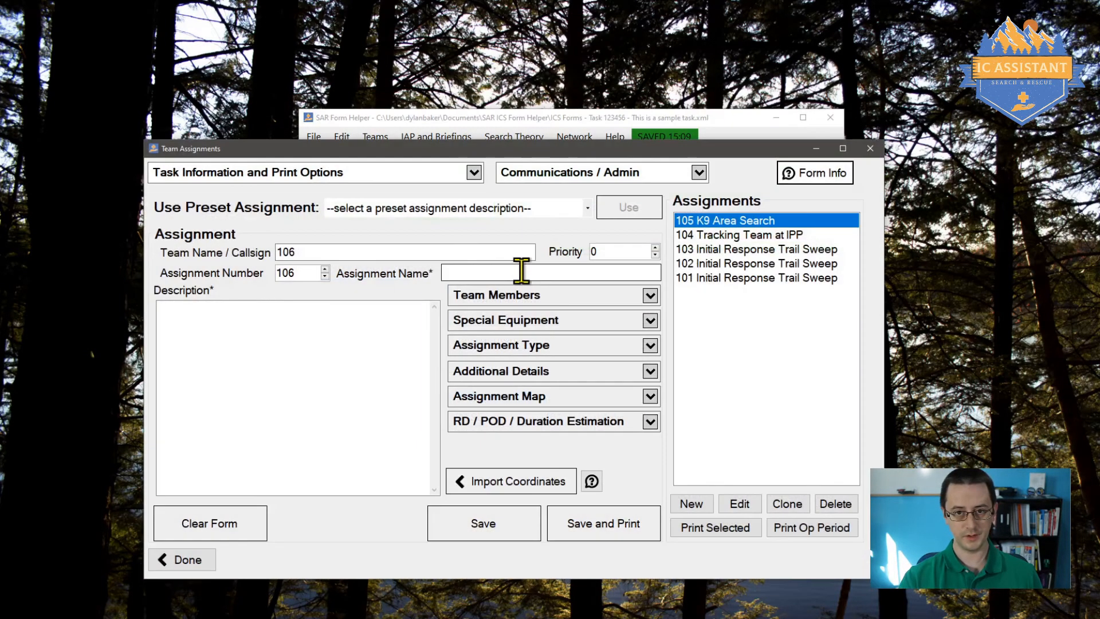
pyautogui.doubleClick(739, 223)
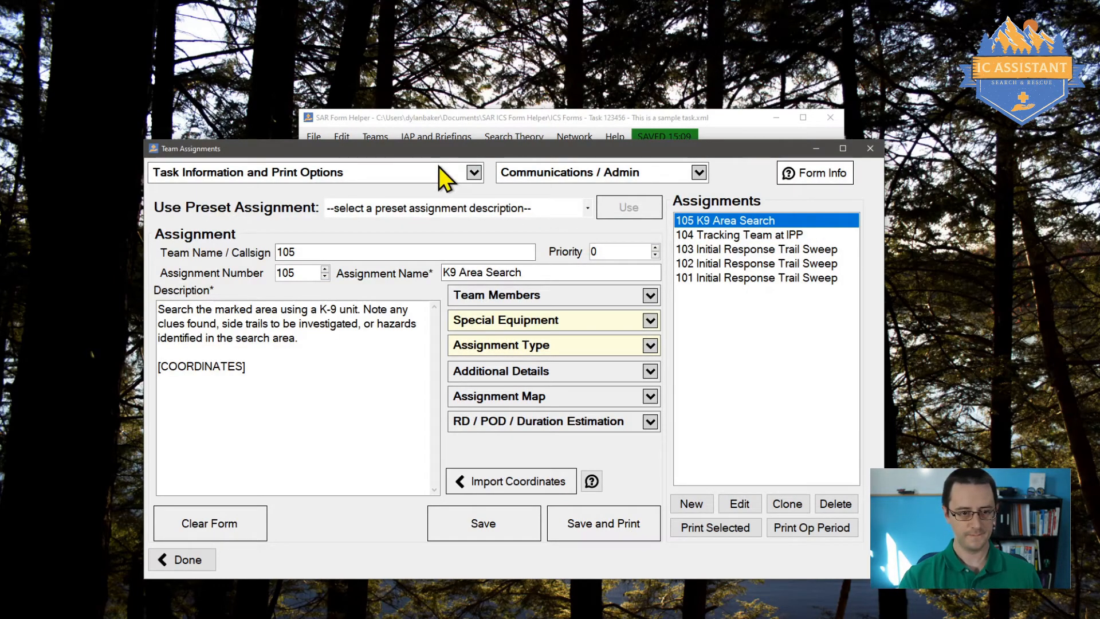
pyautogui.click(474, 172)
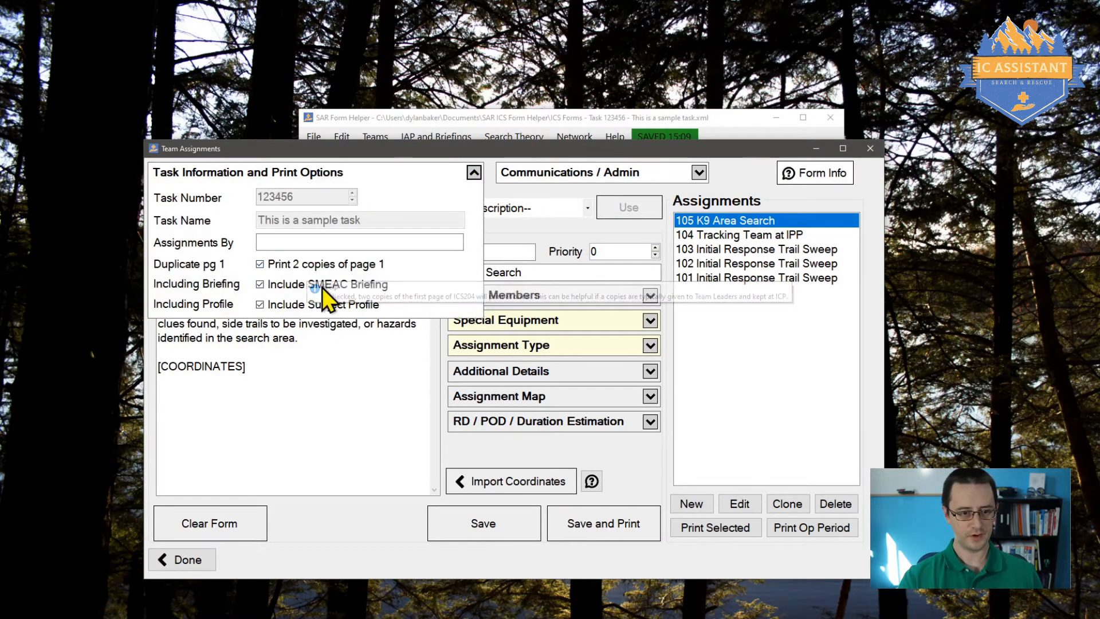
pyautogui.click(329, 178)
pyautogui.click(602, 519)
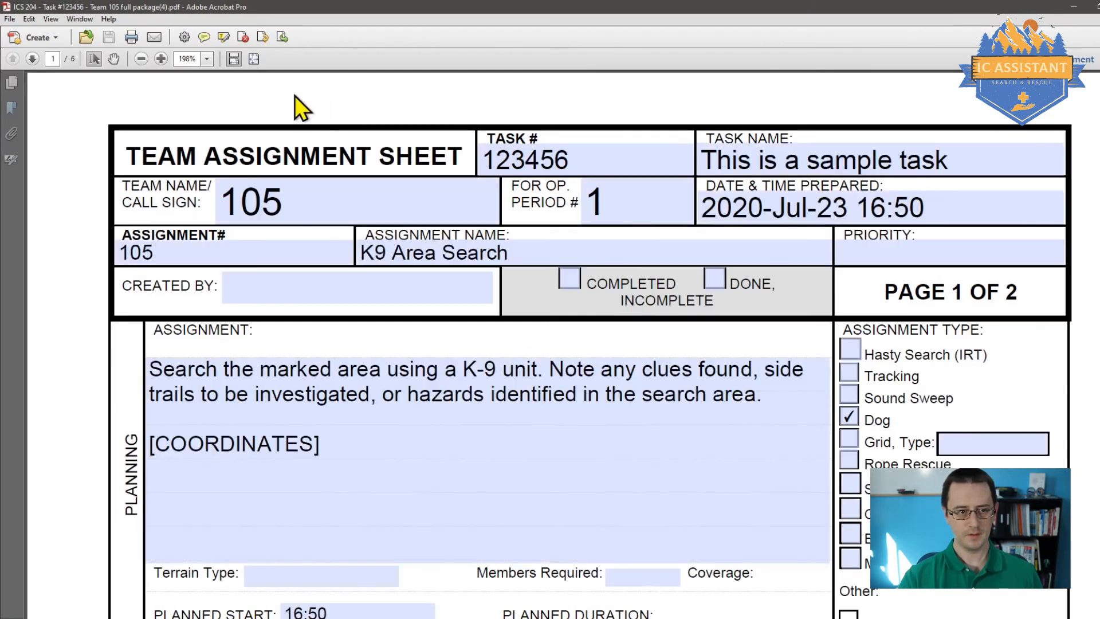
# Step: Review the assignment sheet, SMEAC briefing and subject profile pages of the printed Team 105 package, and close Team Assignments
pyautogui.click(253, 58)
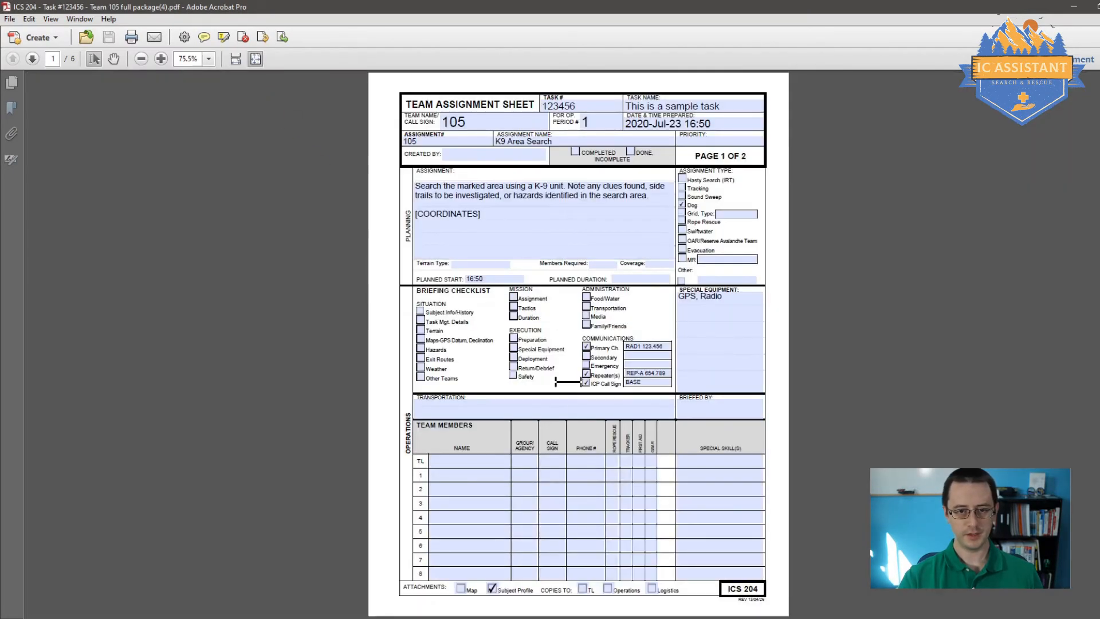
pyautogui.press('pagedown')
pyautogui.press('pagedown')
pyautogui.press('pagedown')
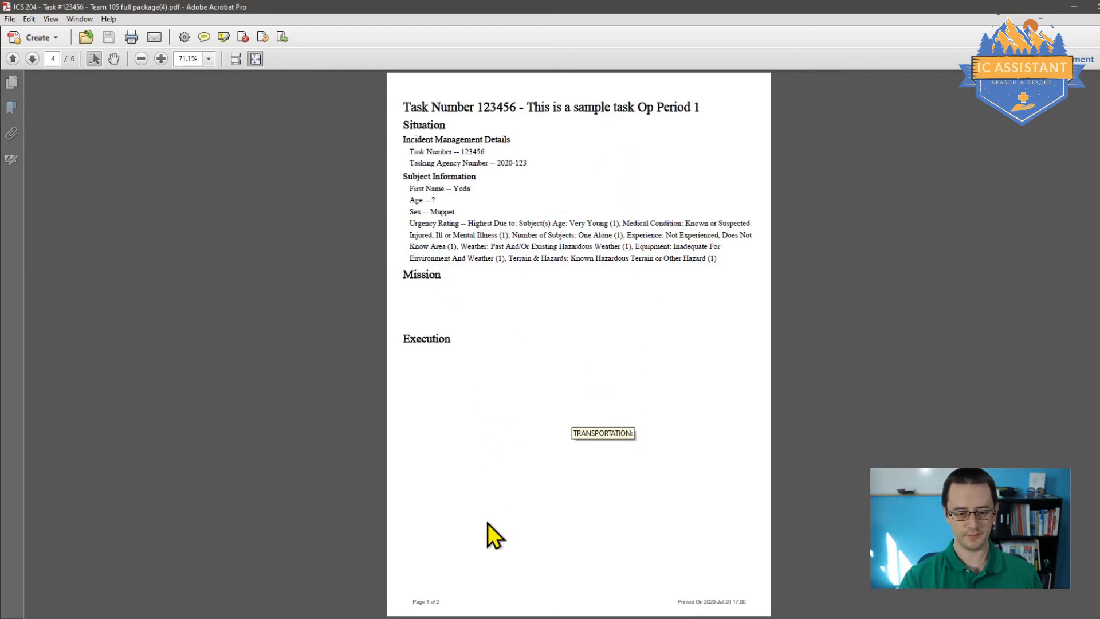
pyautogui.press('pagedown')
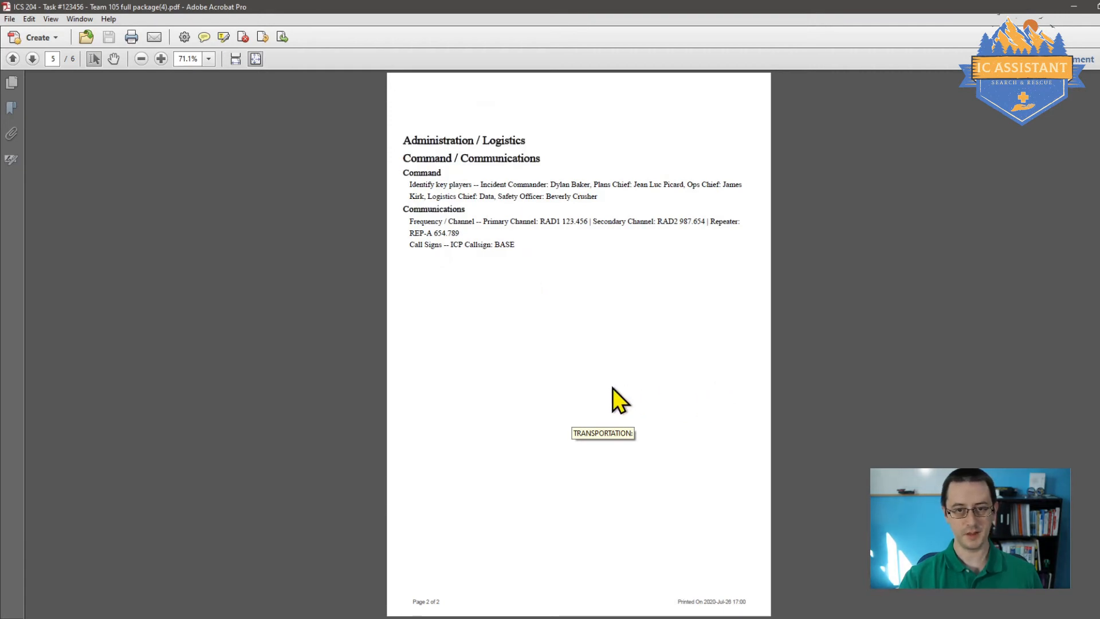
pyautogui.press('pageup')
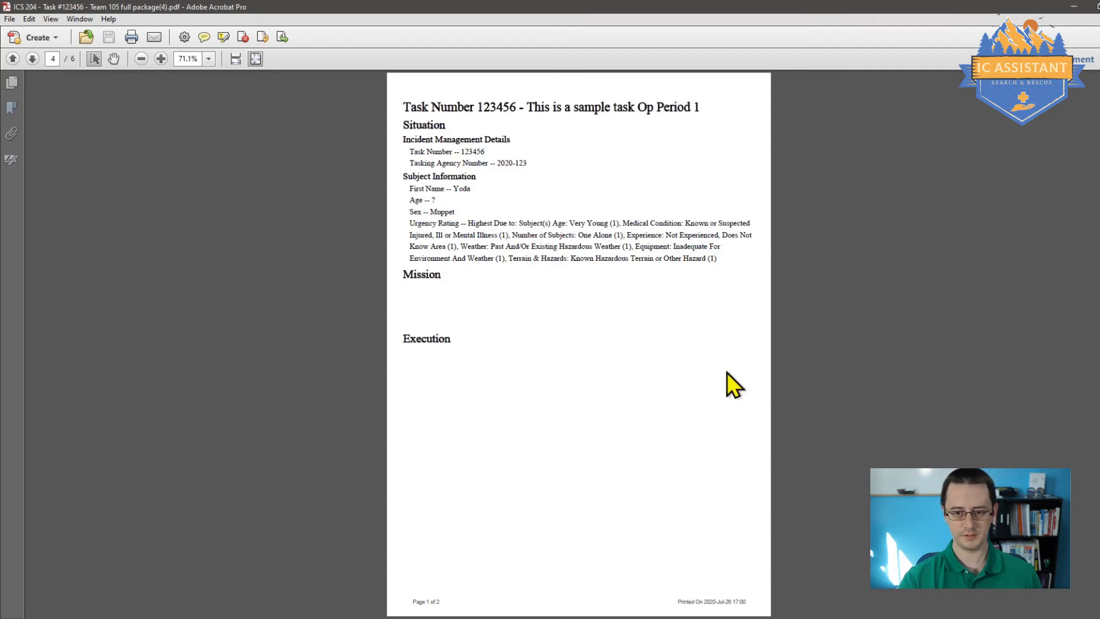
pyautogui.scroll(-1, 727, 372)
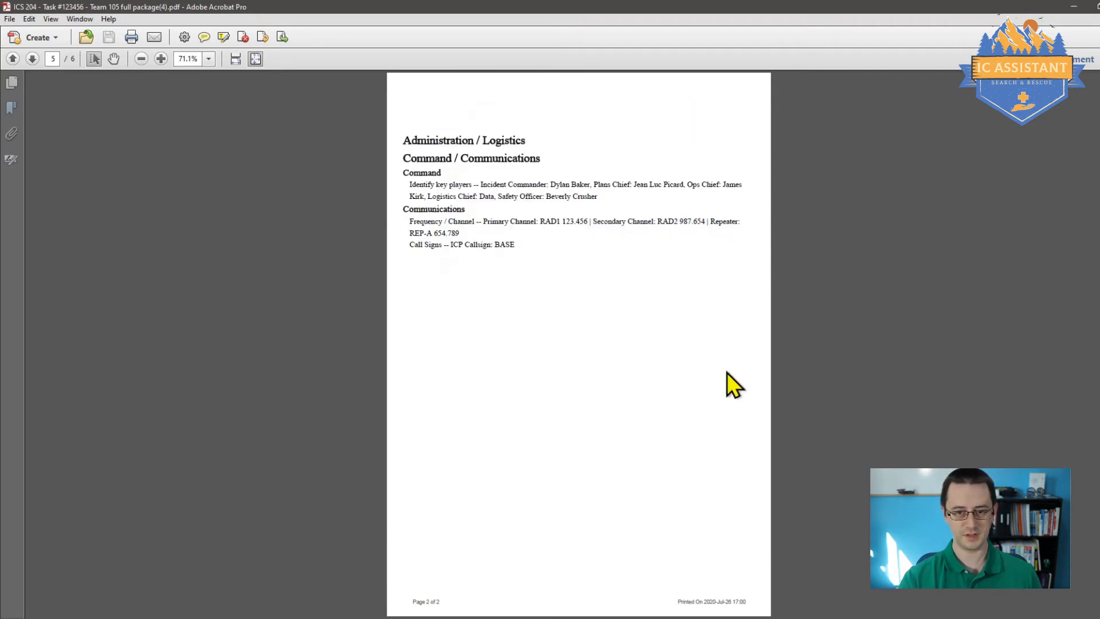
pyautogui.scroll(-1, 728, 372)
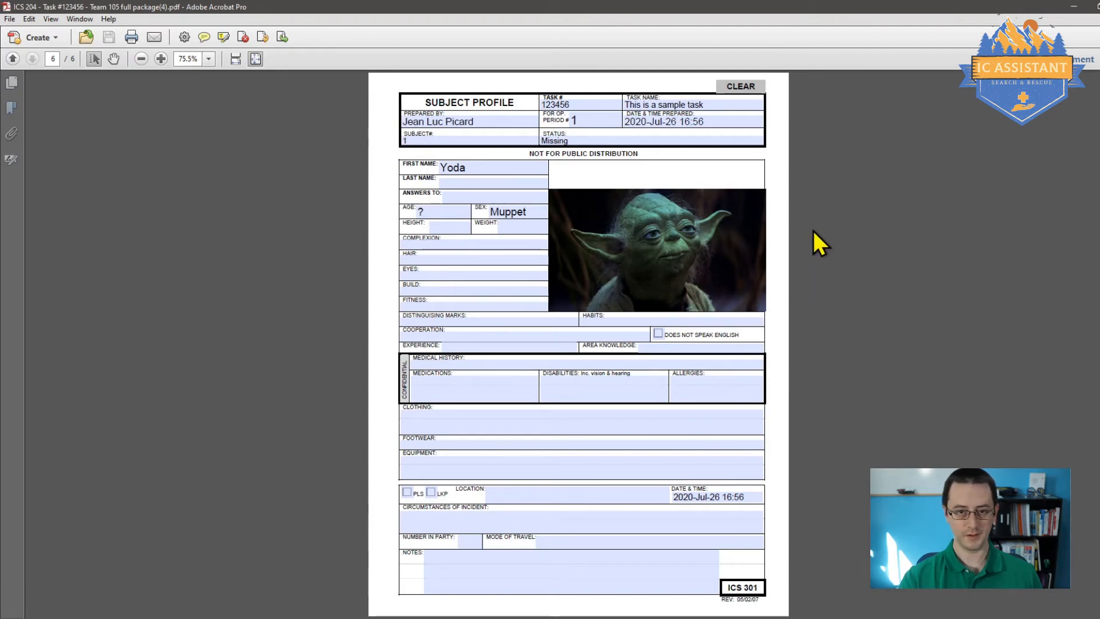
pyautogui.scroll(5, 263, 294)
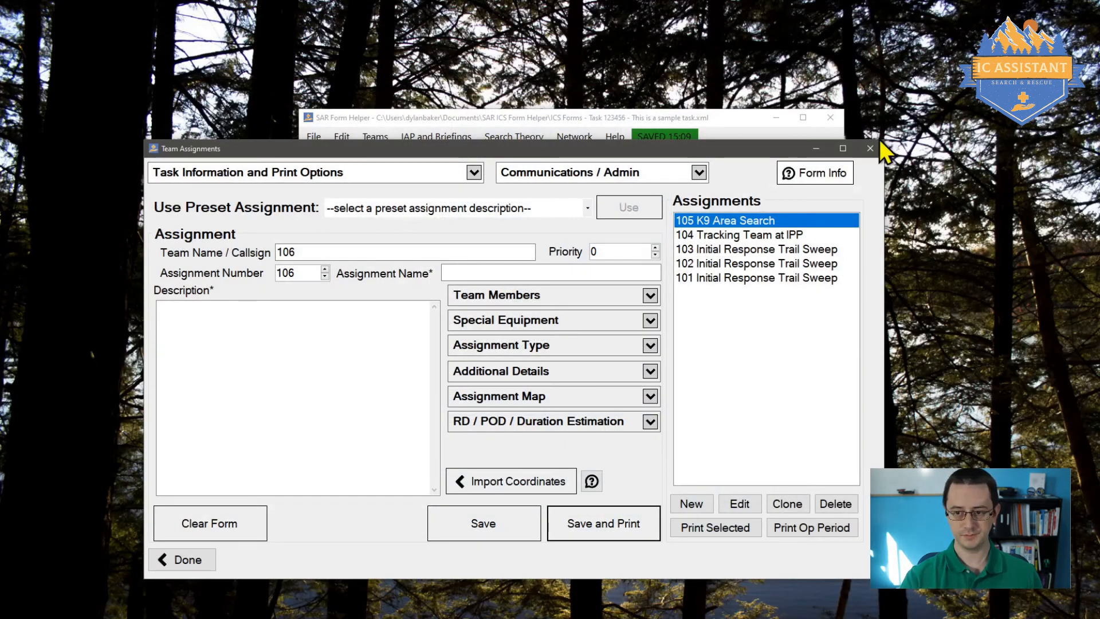
pyautogui.click(870, 149)
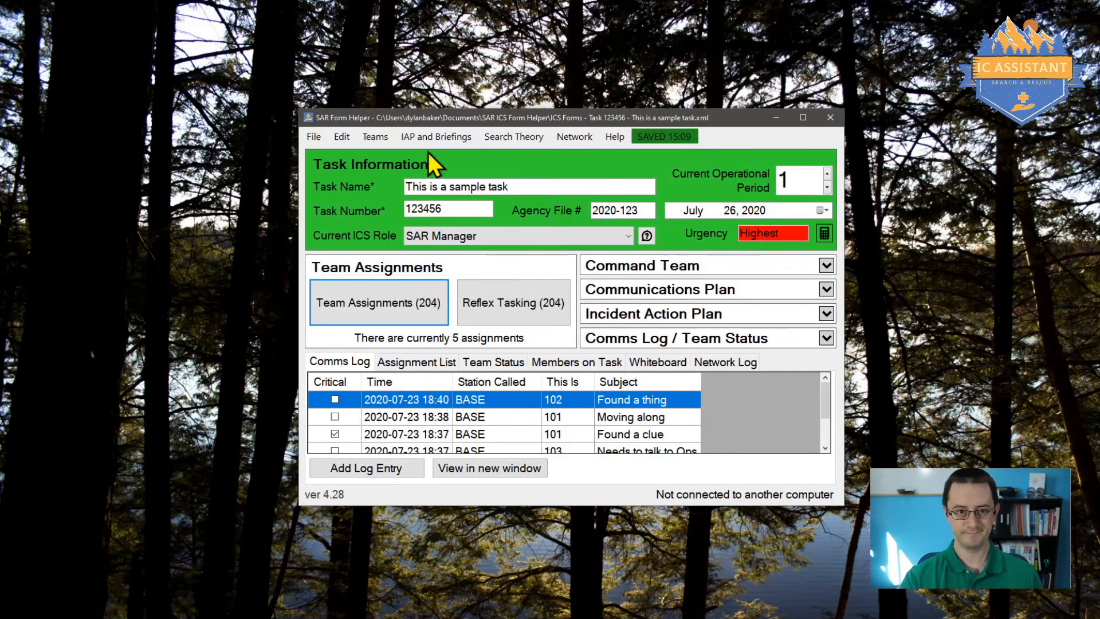
# Step: Print the Incident Action Plan and review its pages from the organization chart through the medical plan
pyautogui.click(683, 315)
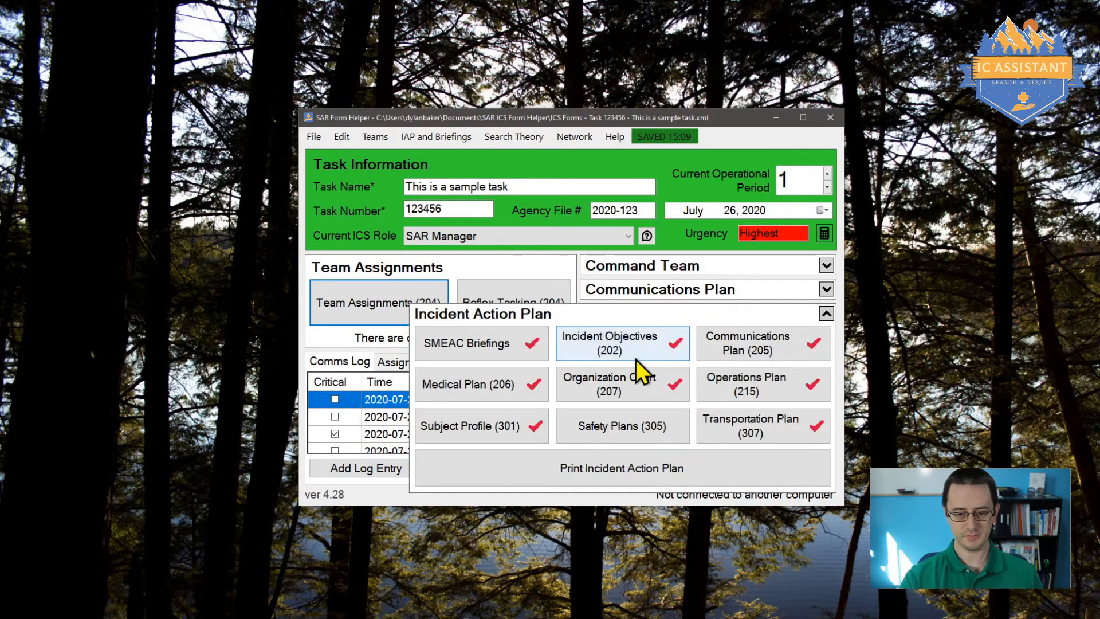
pyautogui.click(597, 470)
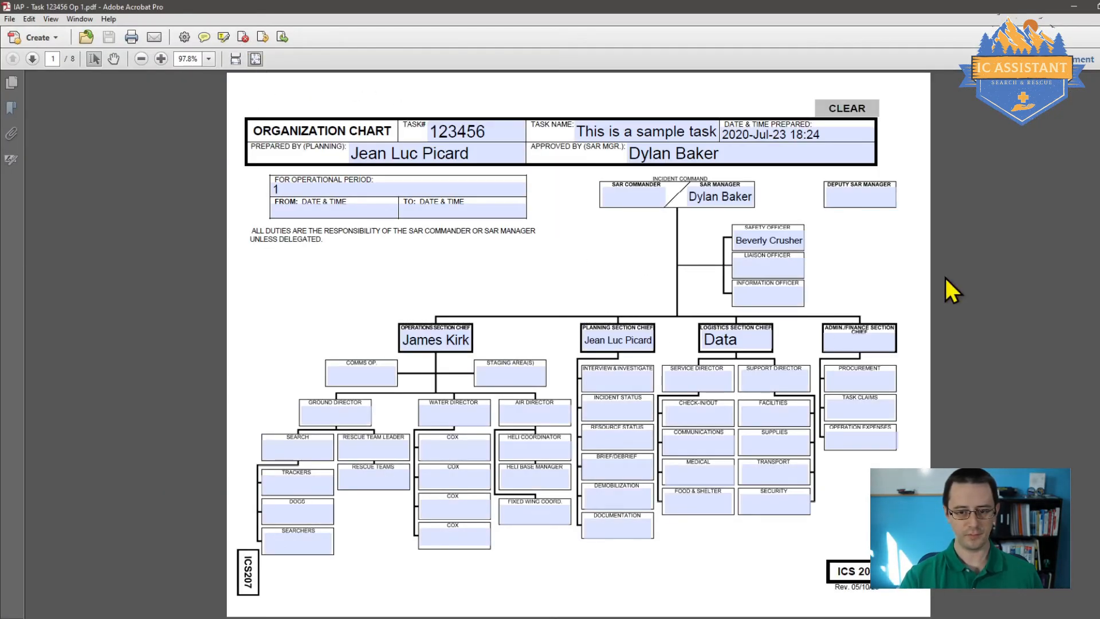
pyautogui.scroll(-2, 947, 276)
pyautogui.scroll(-10, 949, 280)
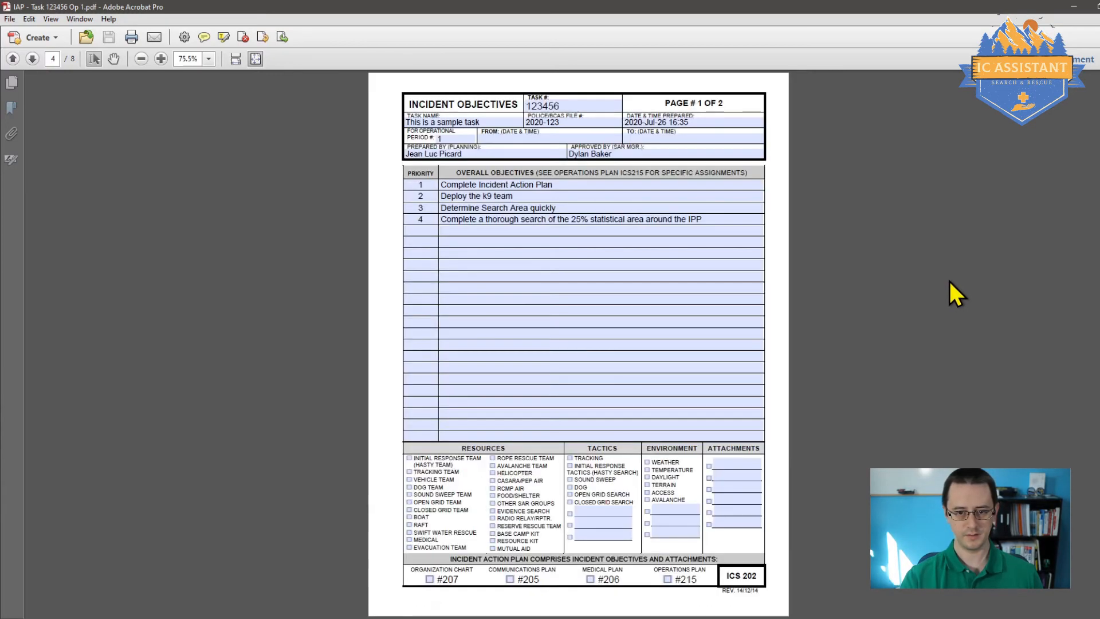
pyautogui.scroll(-2, 955, 295)
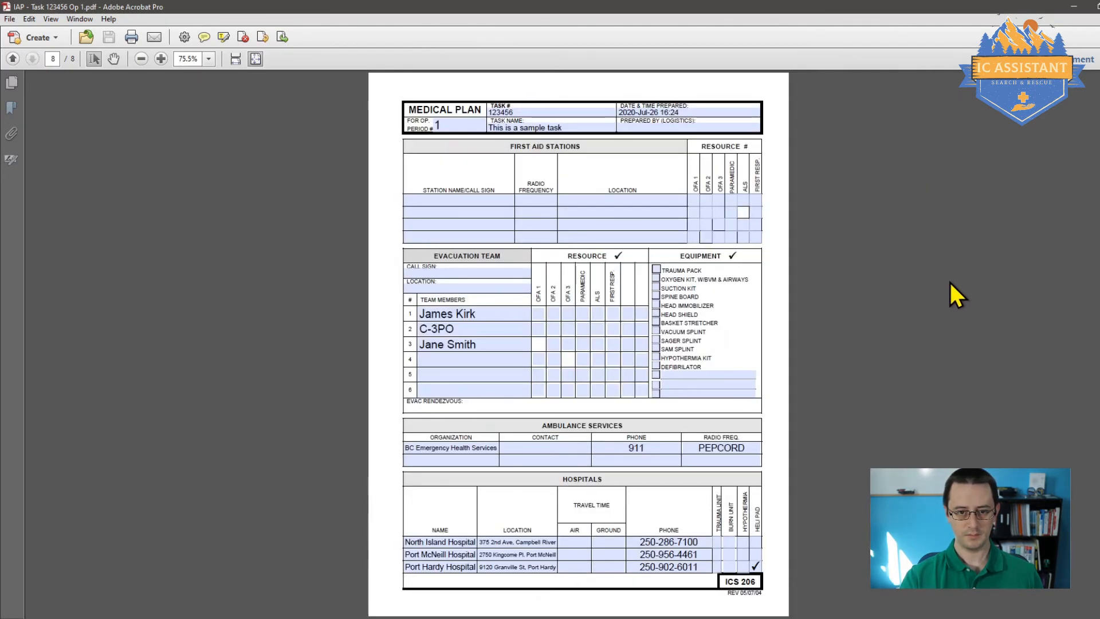
pyautogui.scroll(8, 949, 280)
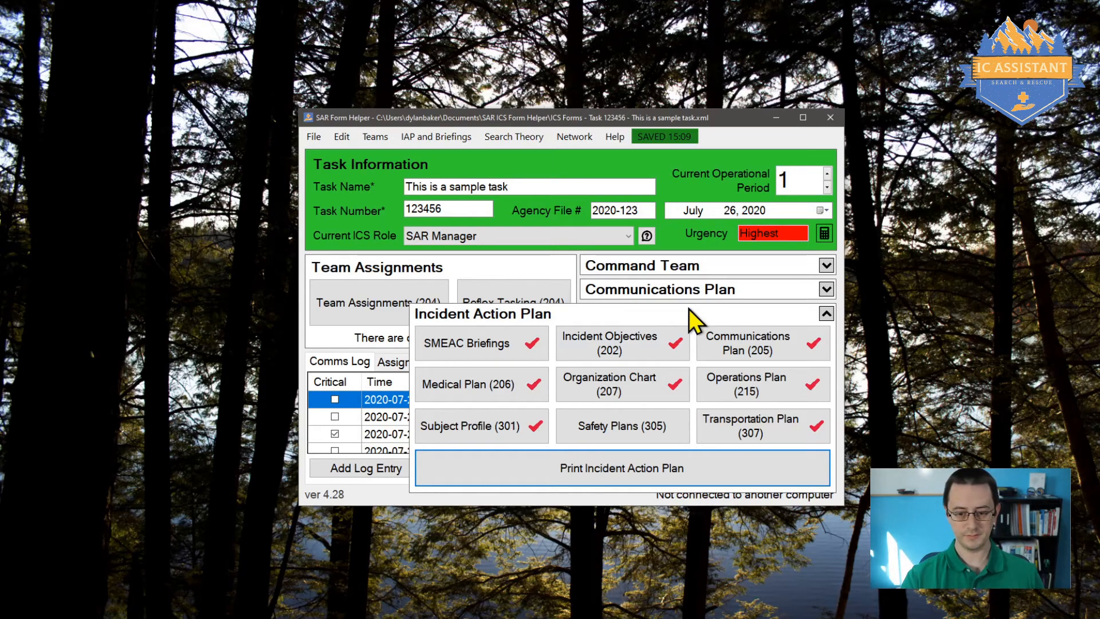
# Step: Open the Safety Plans form, load the preset "ATV Riders in the area", and check its safety equipment requirements
pyautogui.click(610, 423)
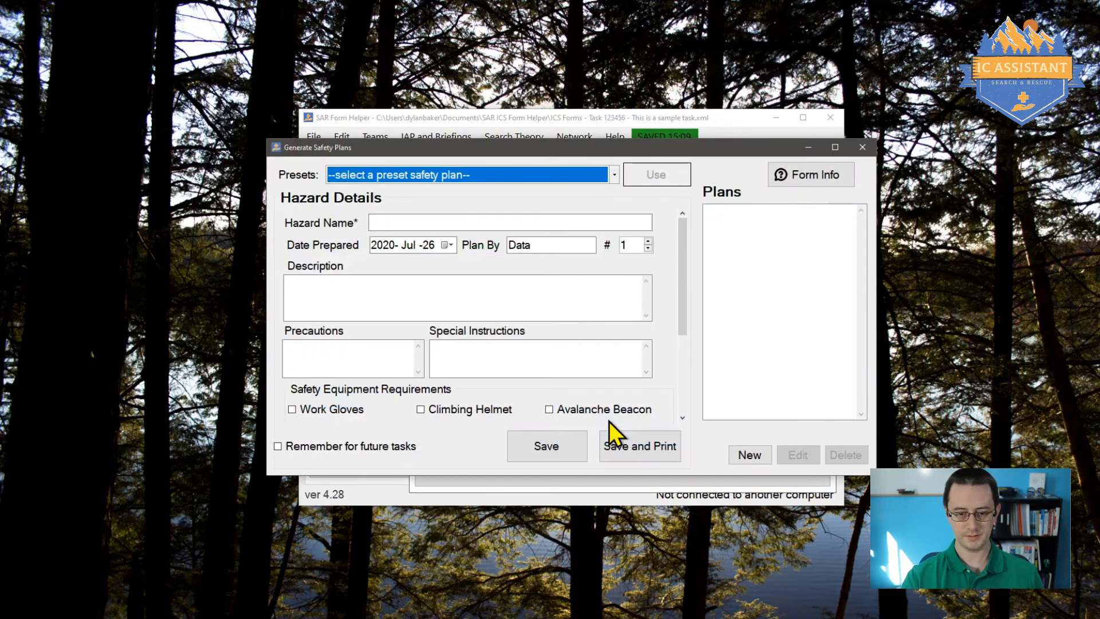
pyautogui.click(531, 177)
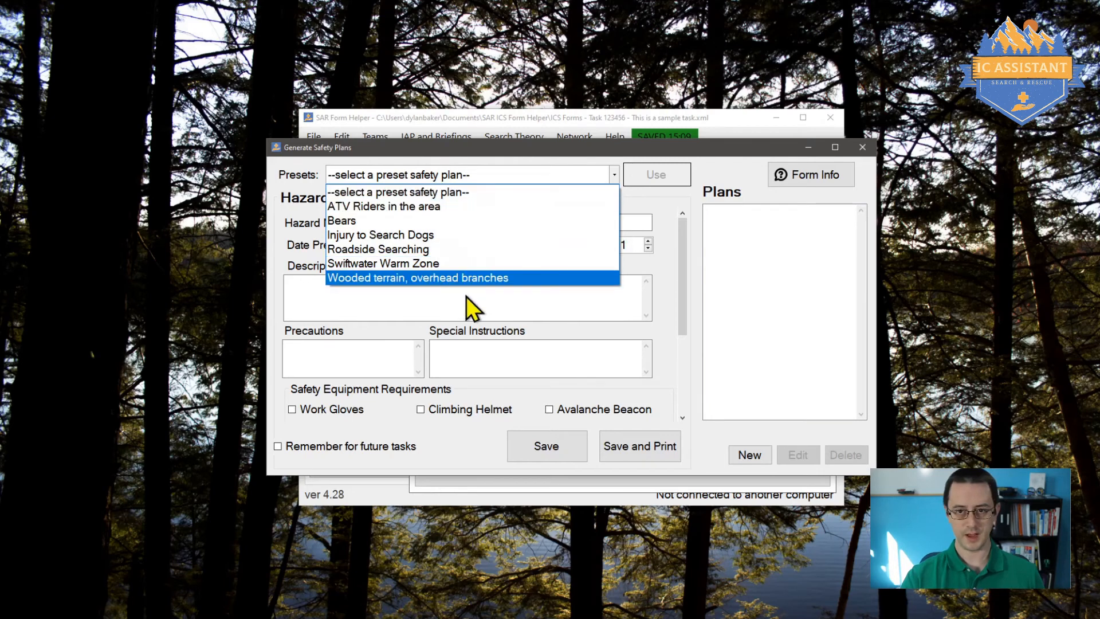
pyautogui.click(464, 212)
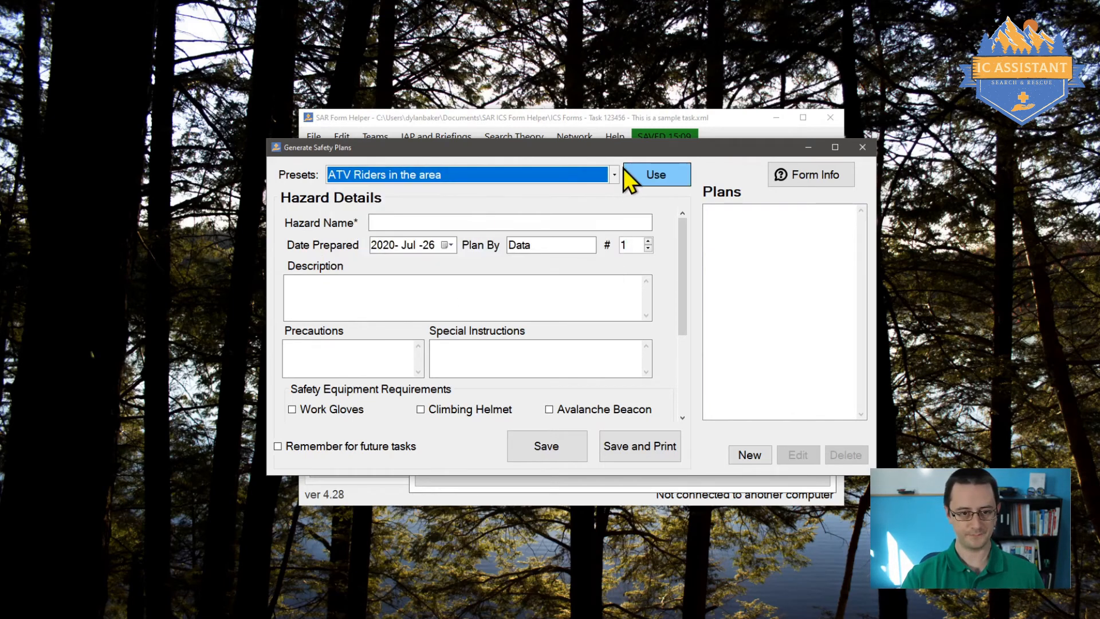
pyautogui.click(641, 176)
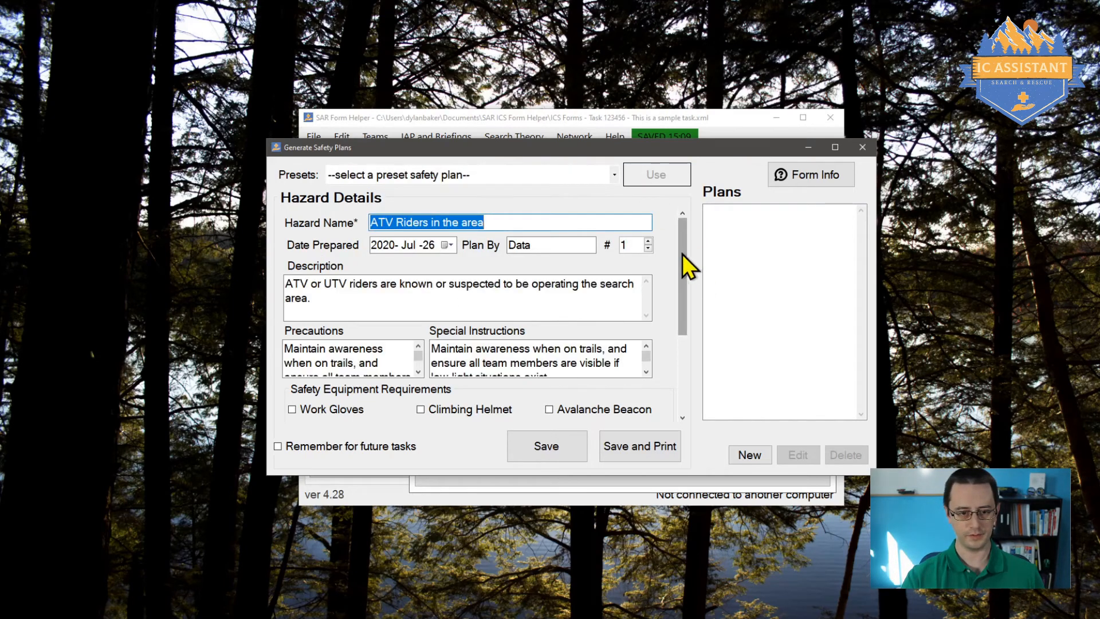
pyautogui.moveTo(683, 253); pyautogui.dragTo(695, 490)
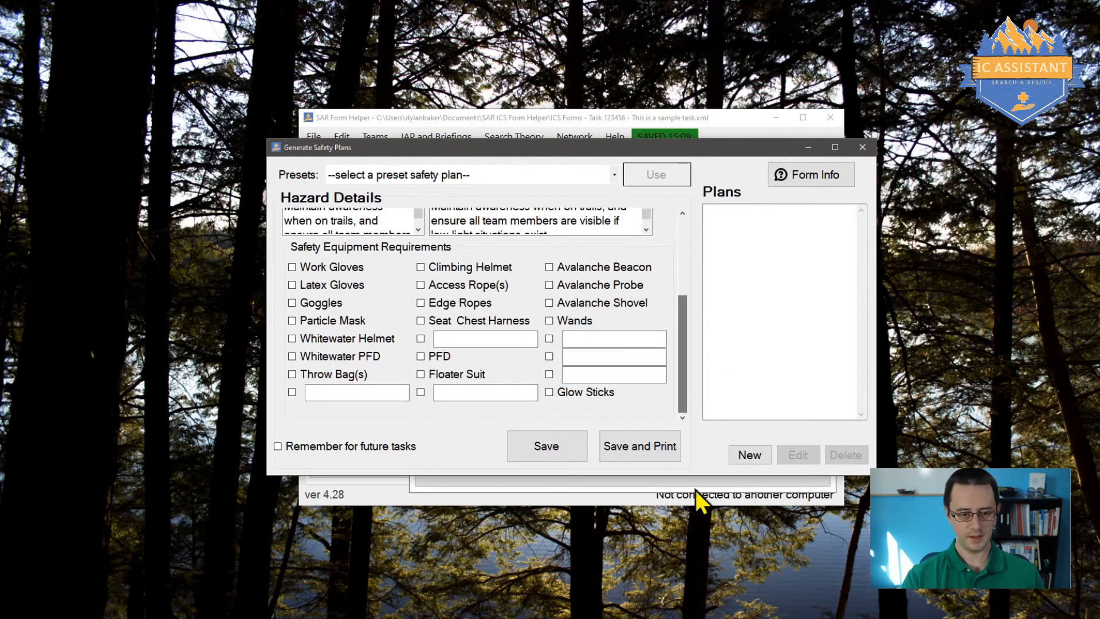
# Step: Save and print the ATV riders safety plan, view the printed page whole, check the plan in the list, and close the safety plans window
pyautogui.click(651, 453)
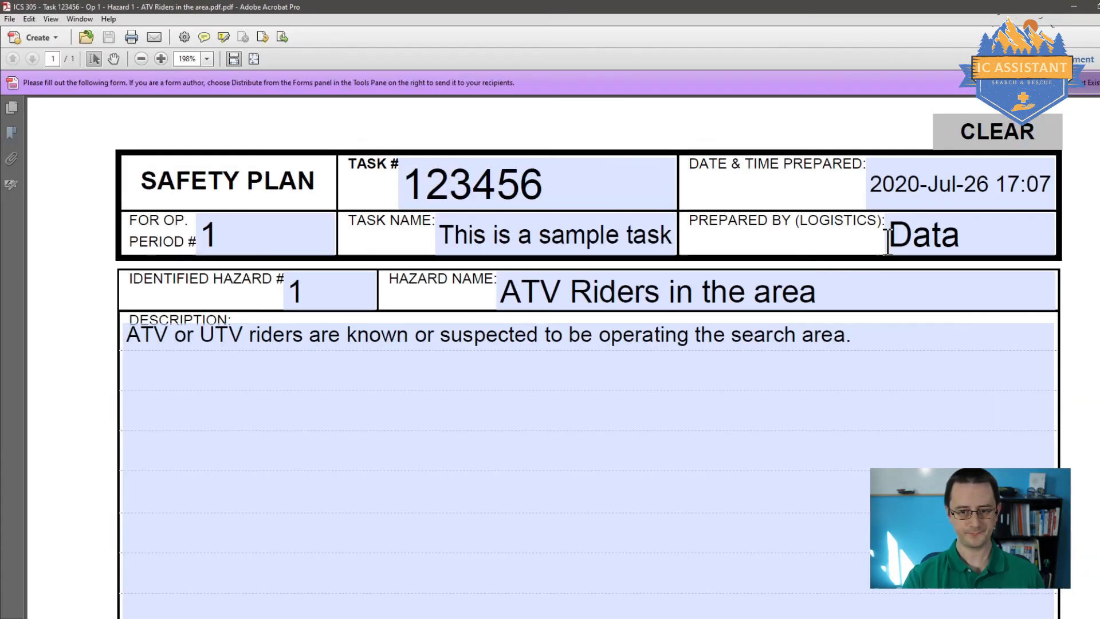
pyautogui.click(261, 56)
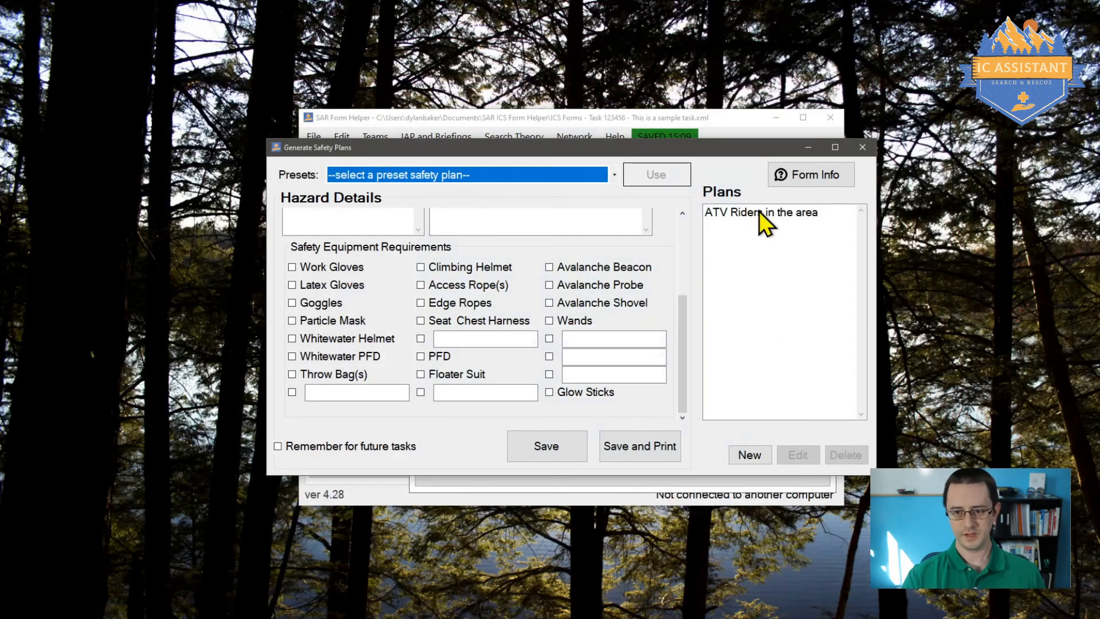
pyautogui.click(759, 212)
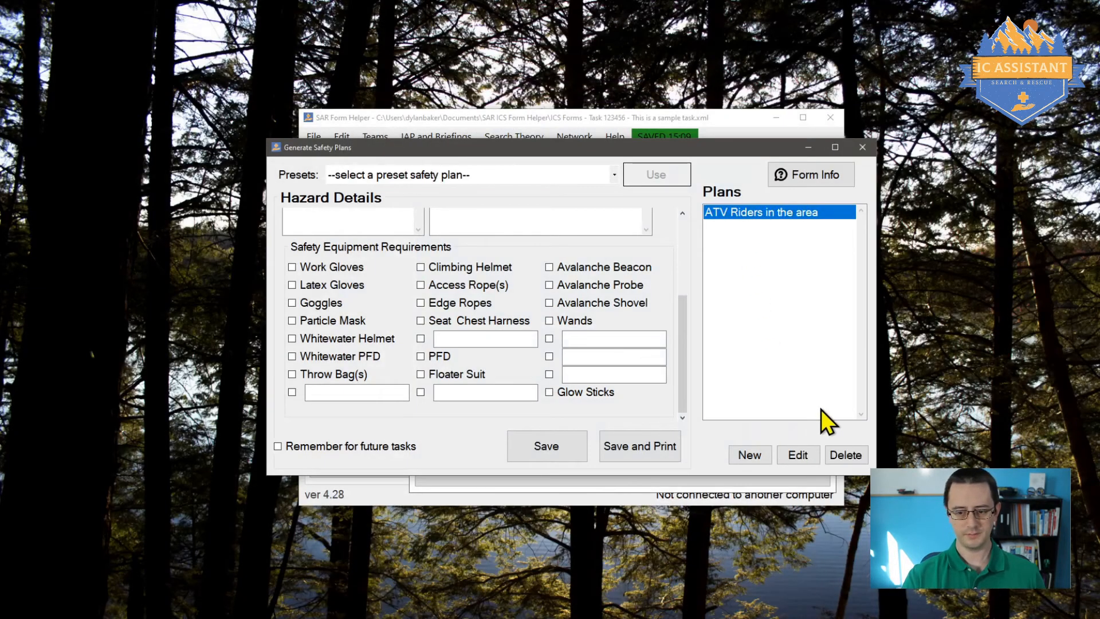
pyautogui.click(862, 147)
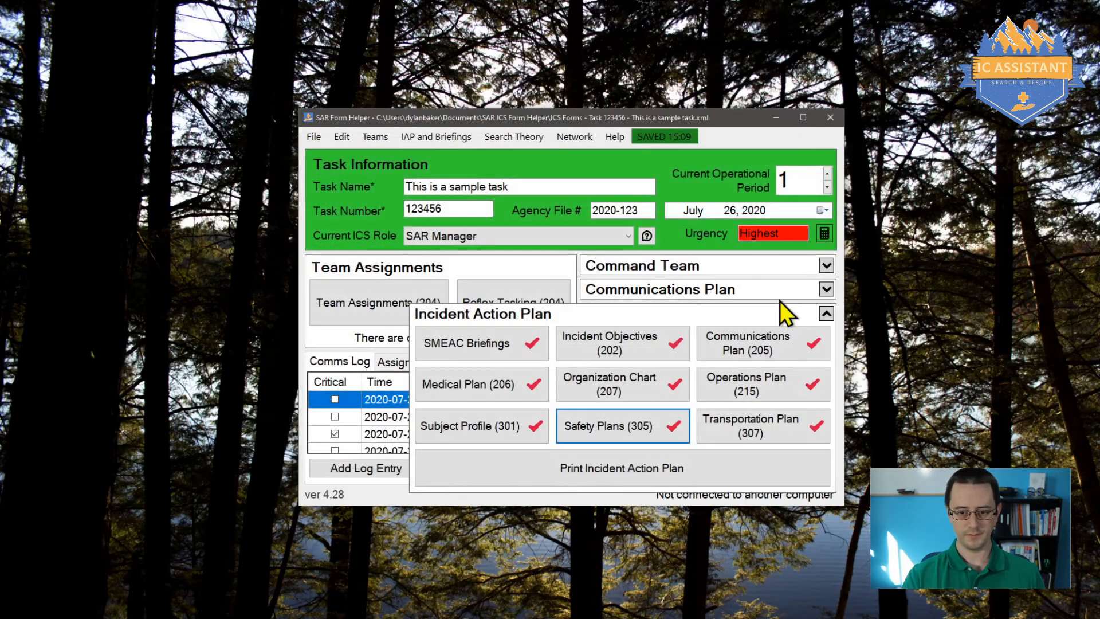
# Step: In the general options, set the Incident Action Plan to include safety plans and a blank Lost Person Questionnaire, and save the options
pyautogui.click(334, 139)
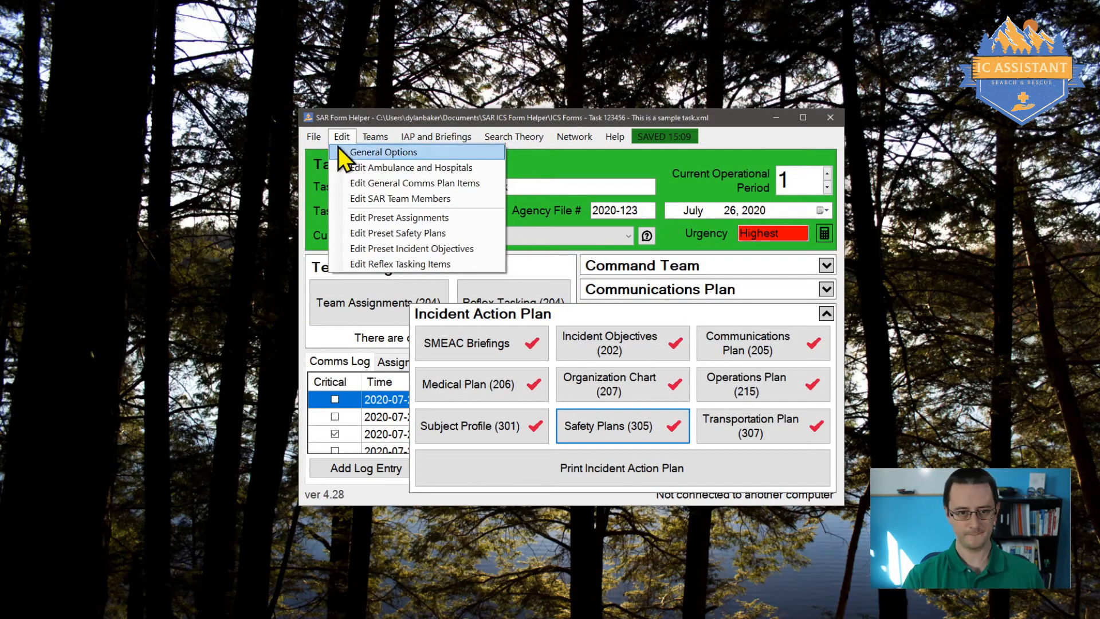
pyautogui.click(338, 146)
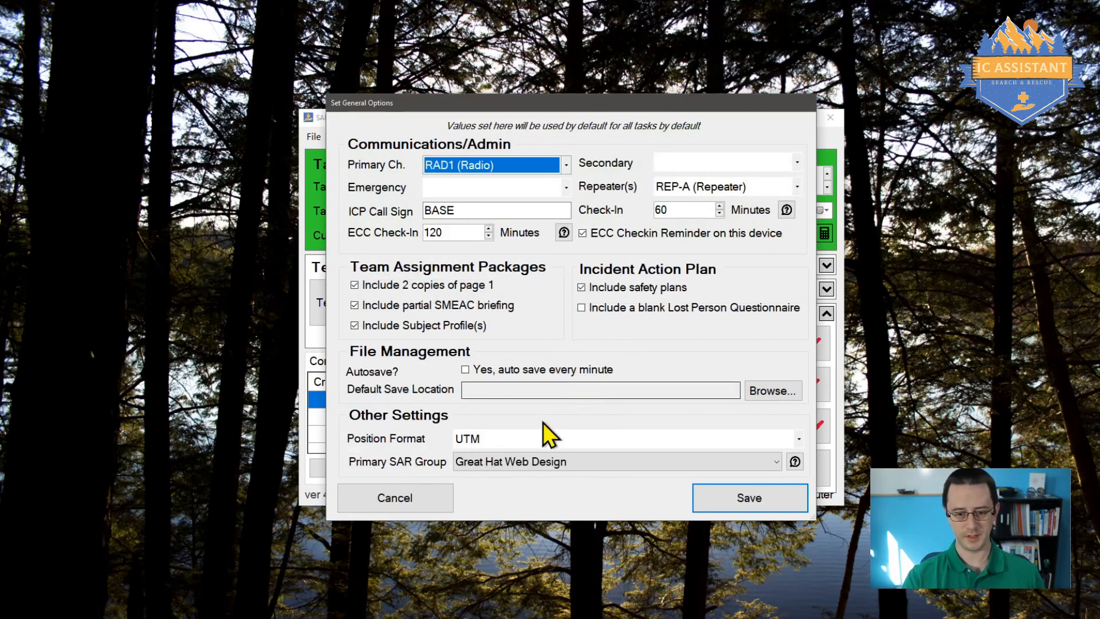
pyautogui.click(636, 290)
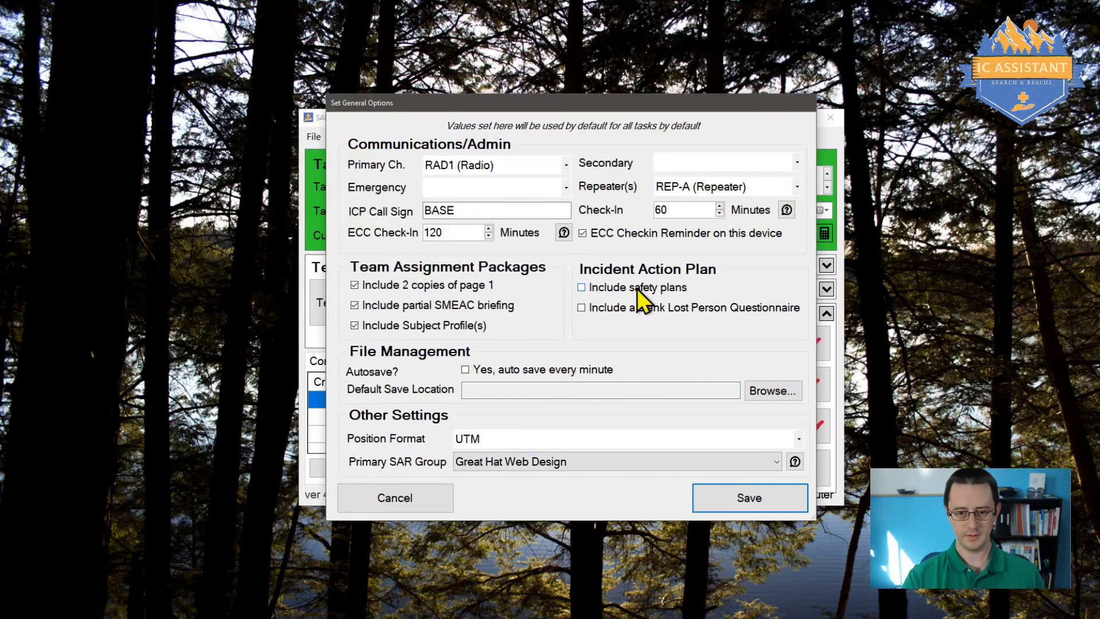
pyautogui.click(638, 289)
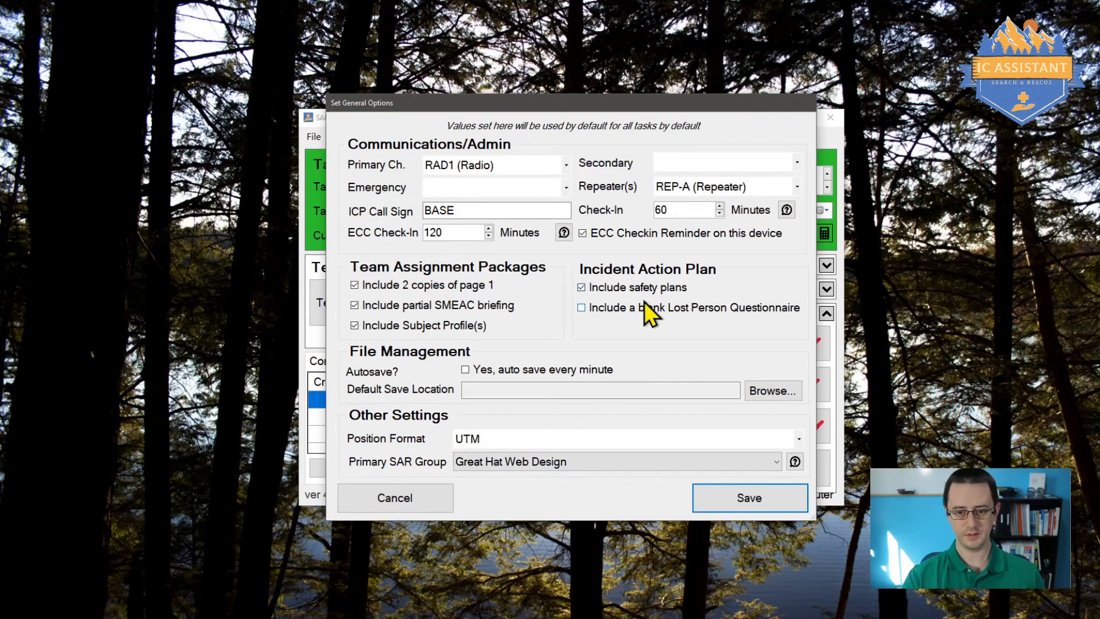
pyautogui.click(643, 291)
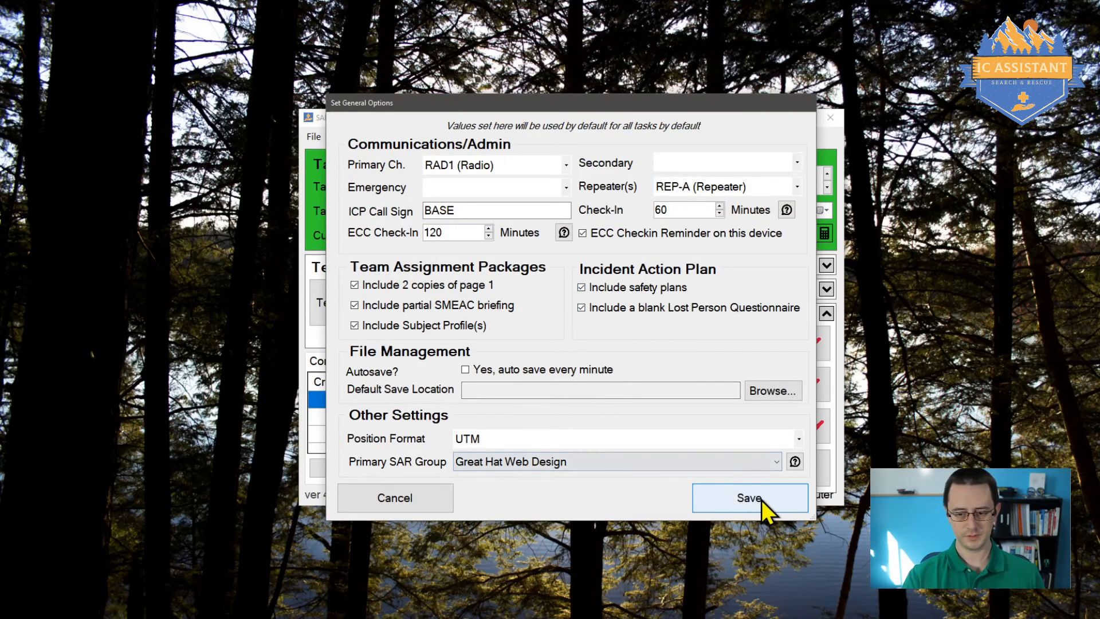
pyautogui.click(761, 498)
# Step: Print the Incident Action Plan again, view whole pages, and review the document through the medical plan before returning to its first page
pyautogui.click(719, 482)
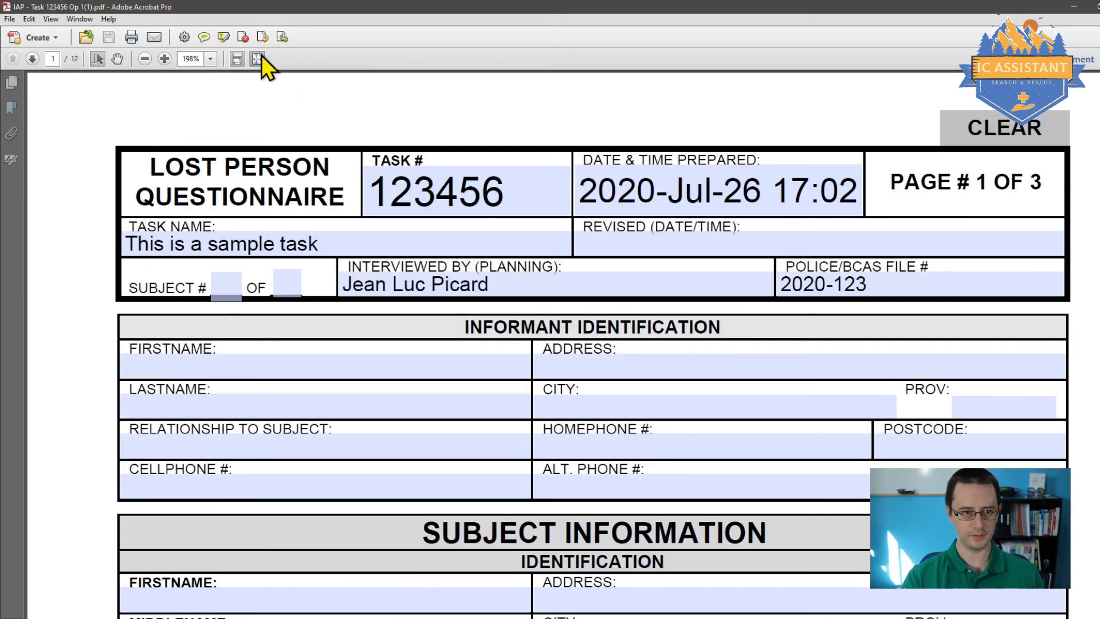
pyautogui.click(257, 59)
pyautogui.scroll(-2, 570, 318)
pyautogui.scroll(-2, 569, 314)
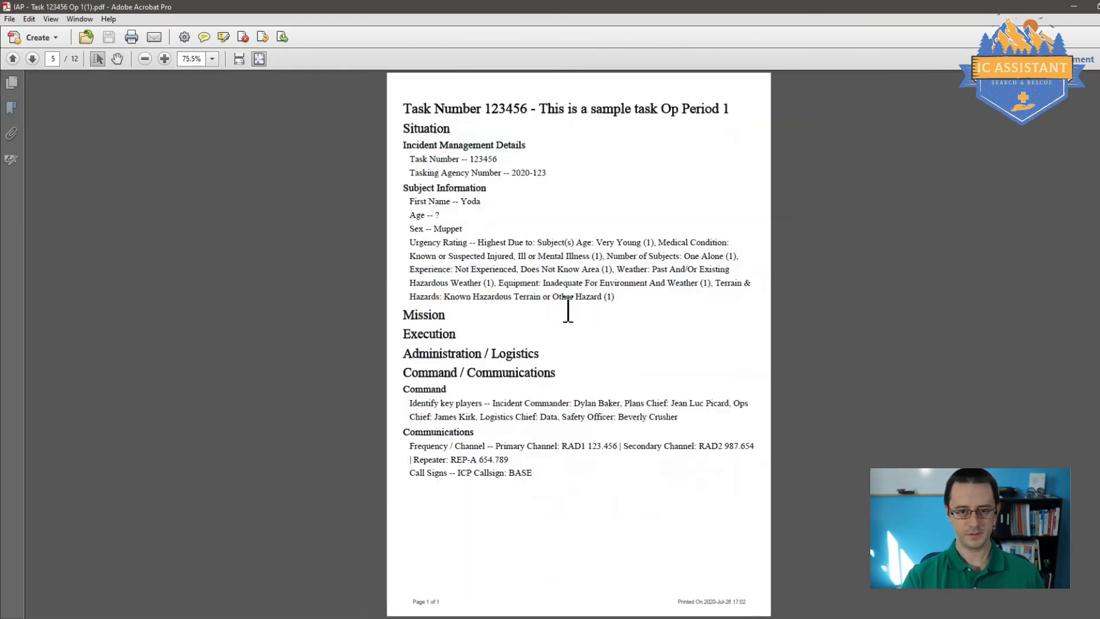
pyautogui.scroll(-7, 568, 309)
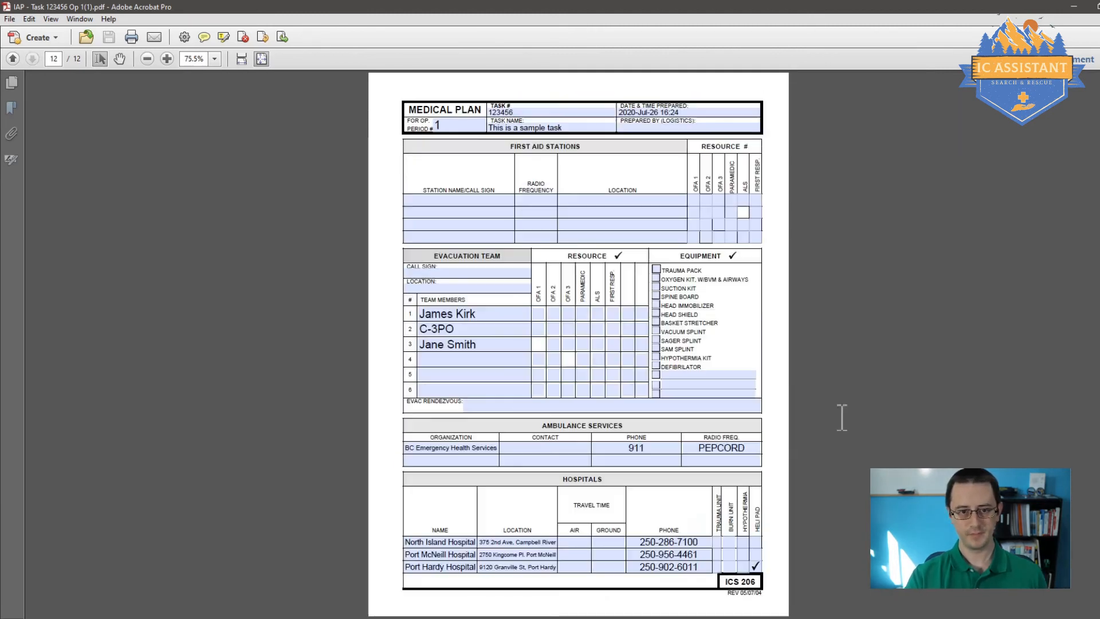
pyautogui.scroll(1, 1089, 419)
pyautogui.moveTo(1098, 542); pyautogui.dragTo(1099, 100)
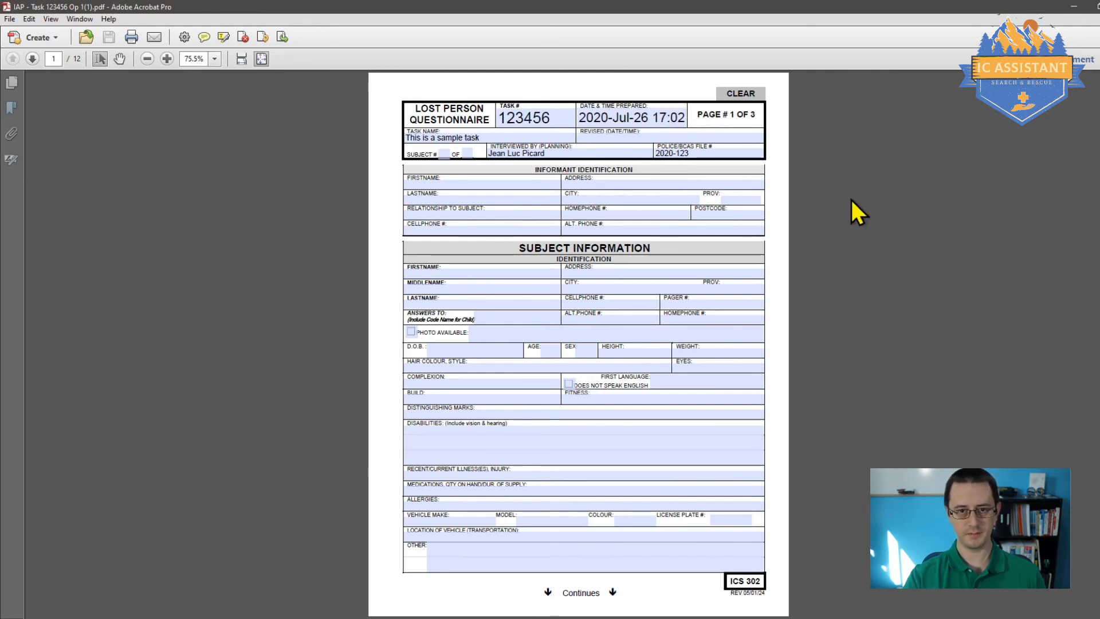
# Step: Examine the three pages of the blank Lost Person Questionnaire in the printed Incident Action Plan
pyautogui.scroll(-2, 858, 220)
pyautogui.scroll(-2, 857, 221)
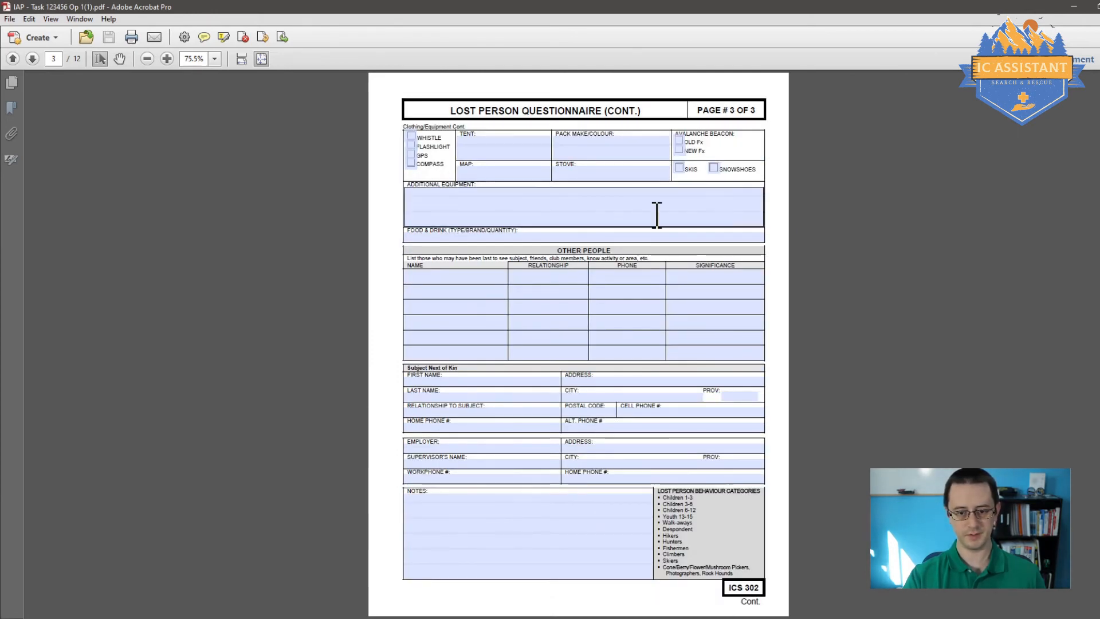
pyautogui.scroll(-2, 590, 518)
pyautogui.scroll(6, 651, 369)
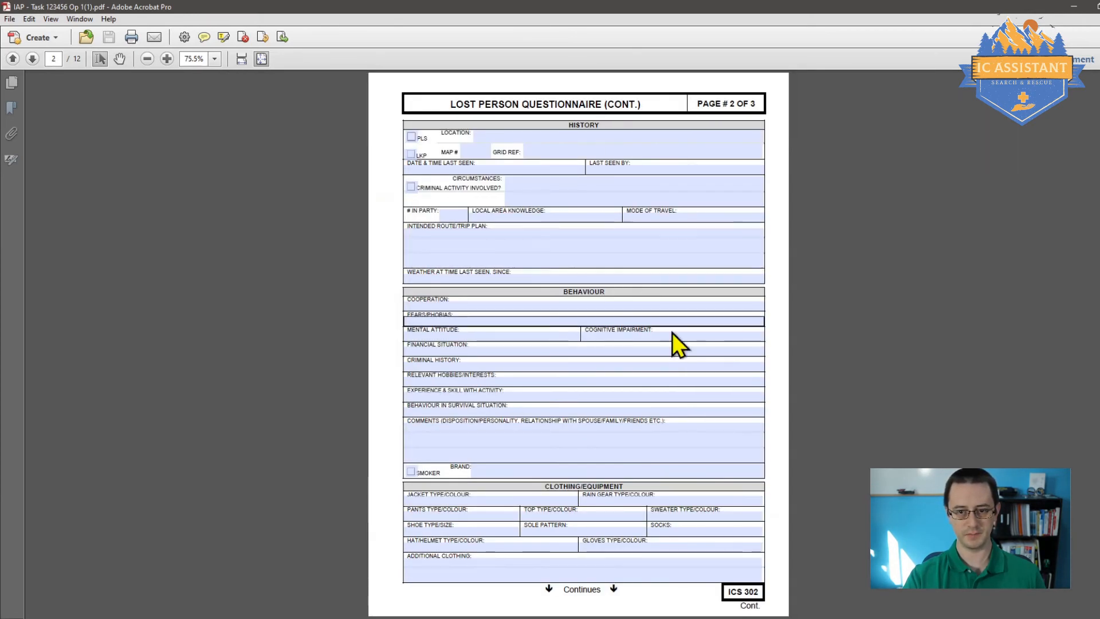